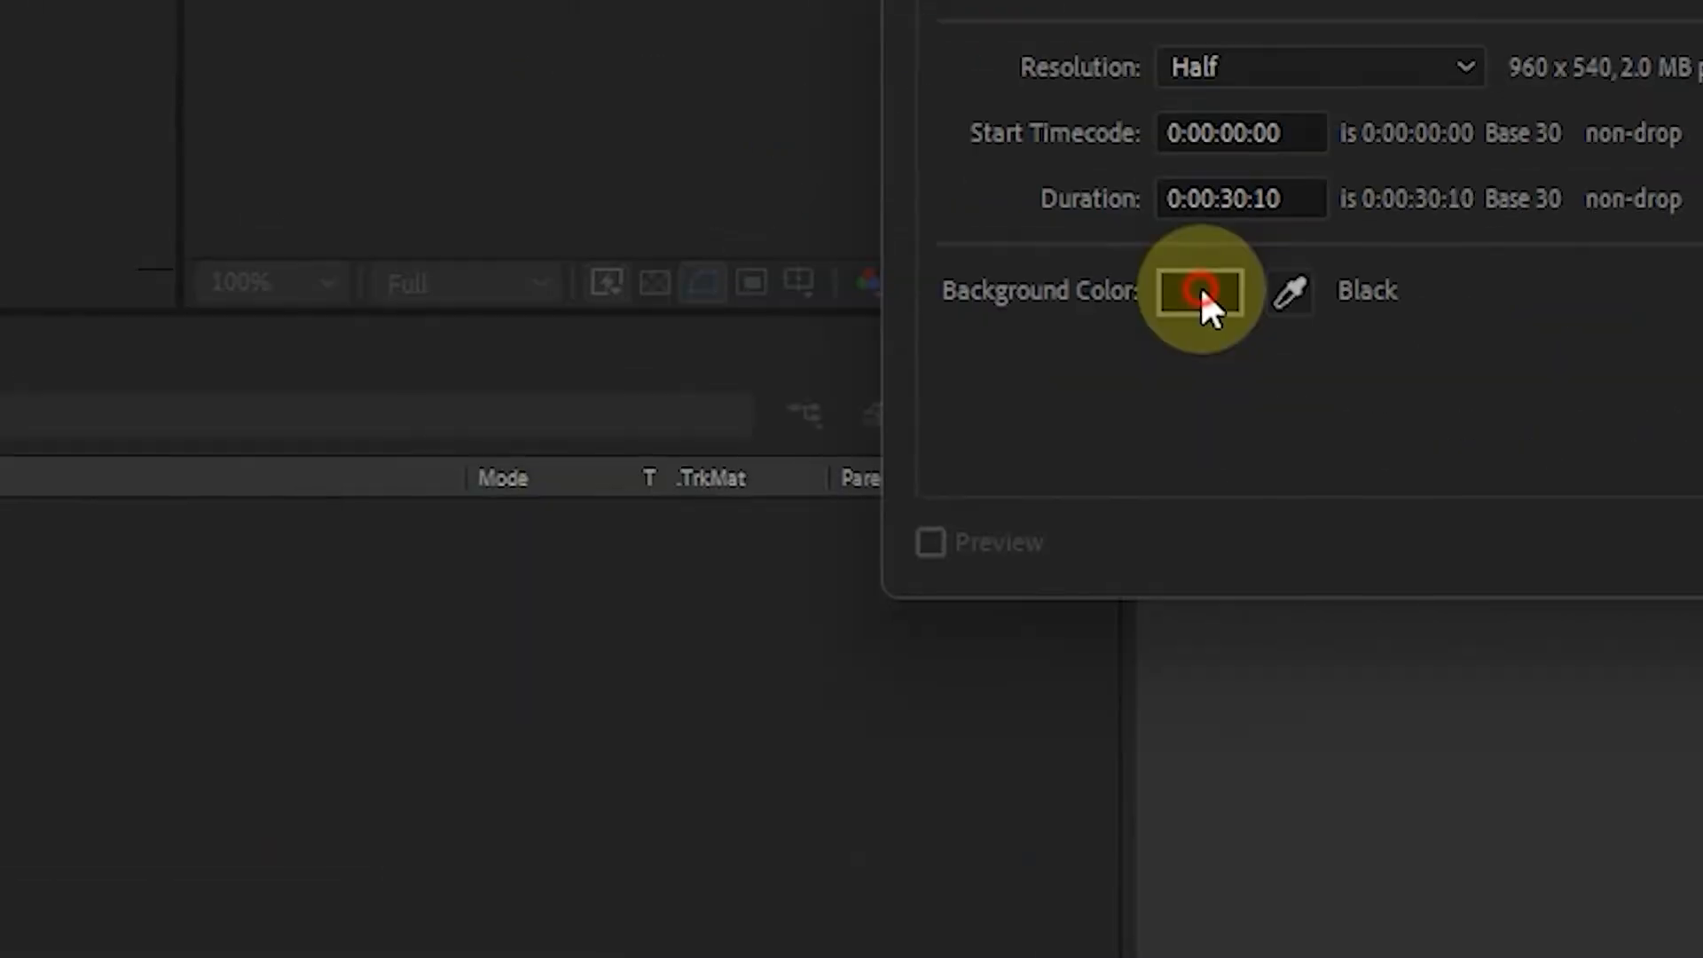
# Keep black as the background color and create the Chameleon Text composition.
pyautogui.click(1196, 291)
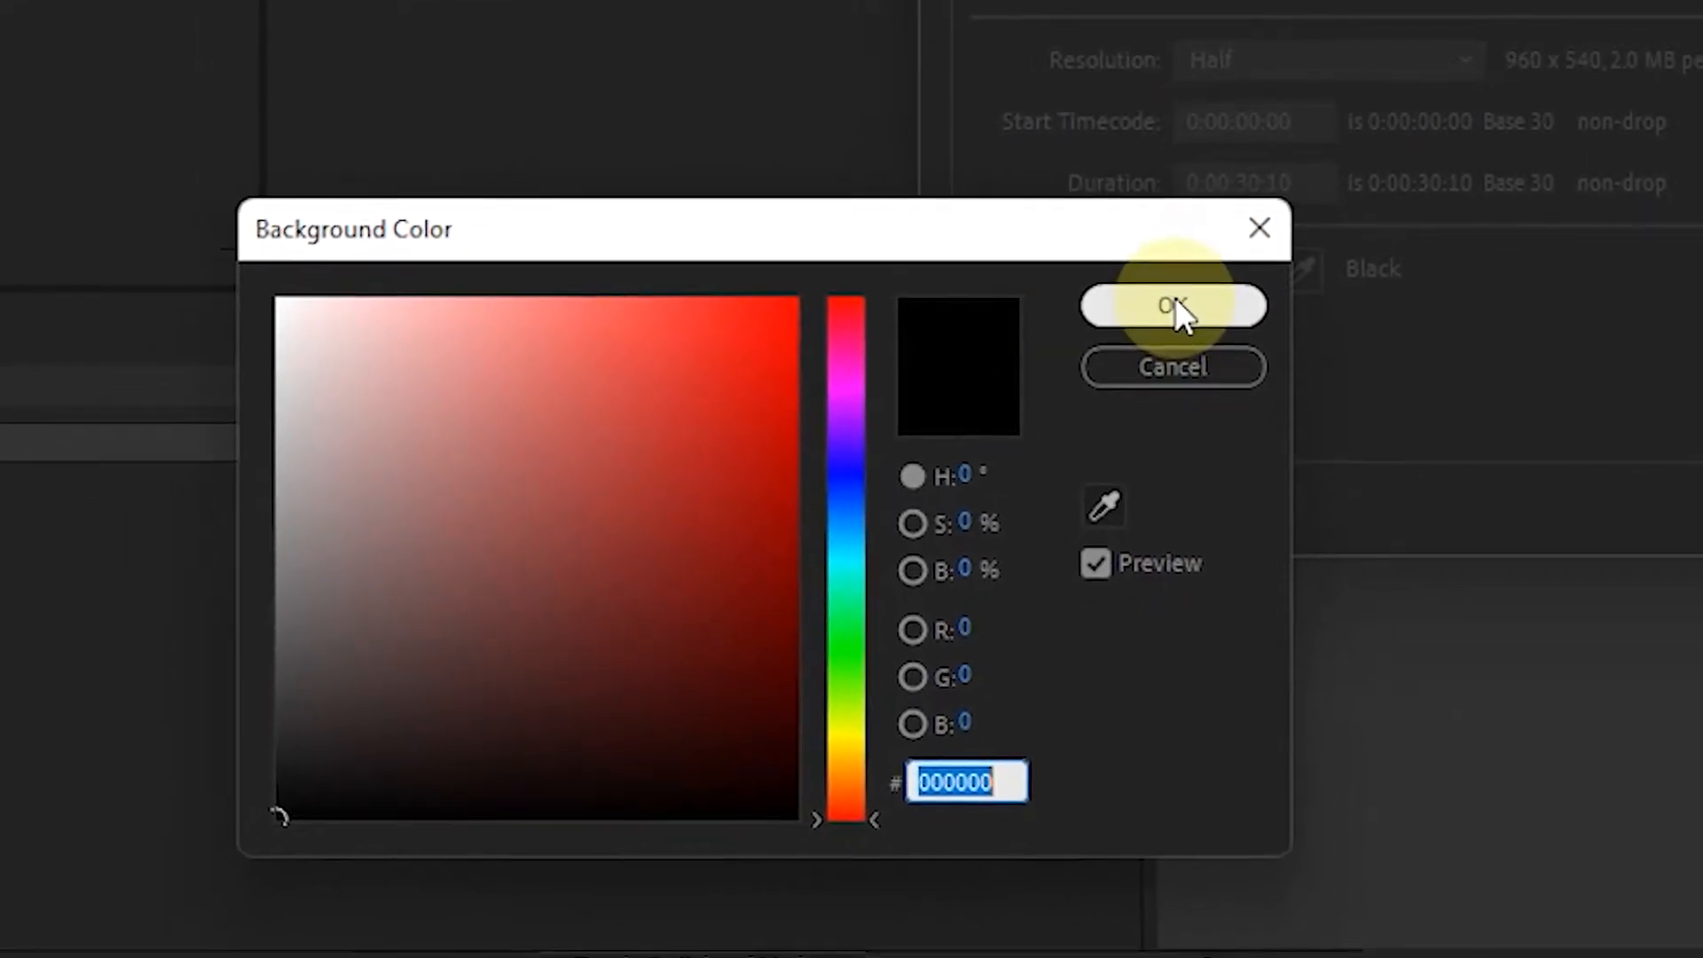
pyautogui.click(1179, 300)
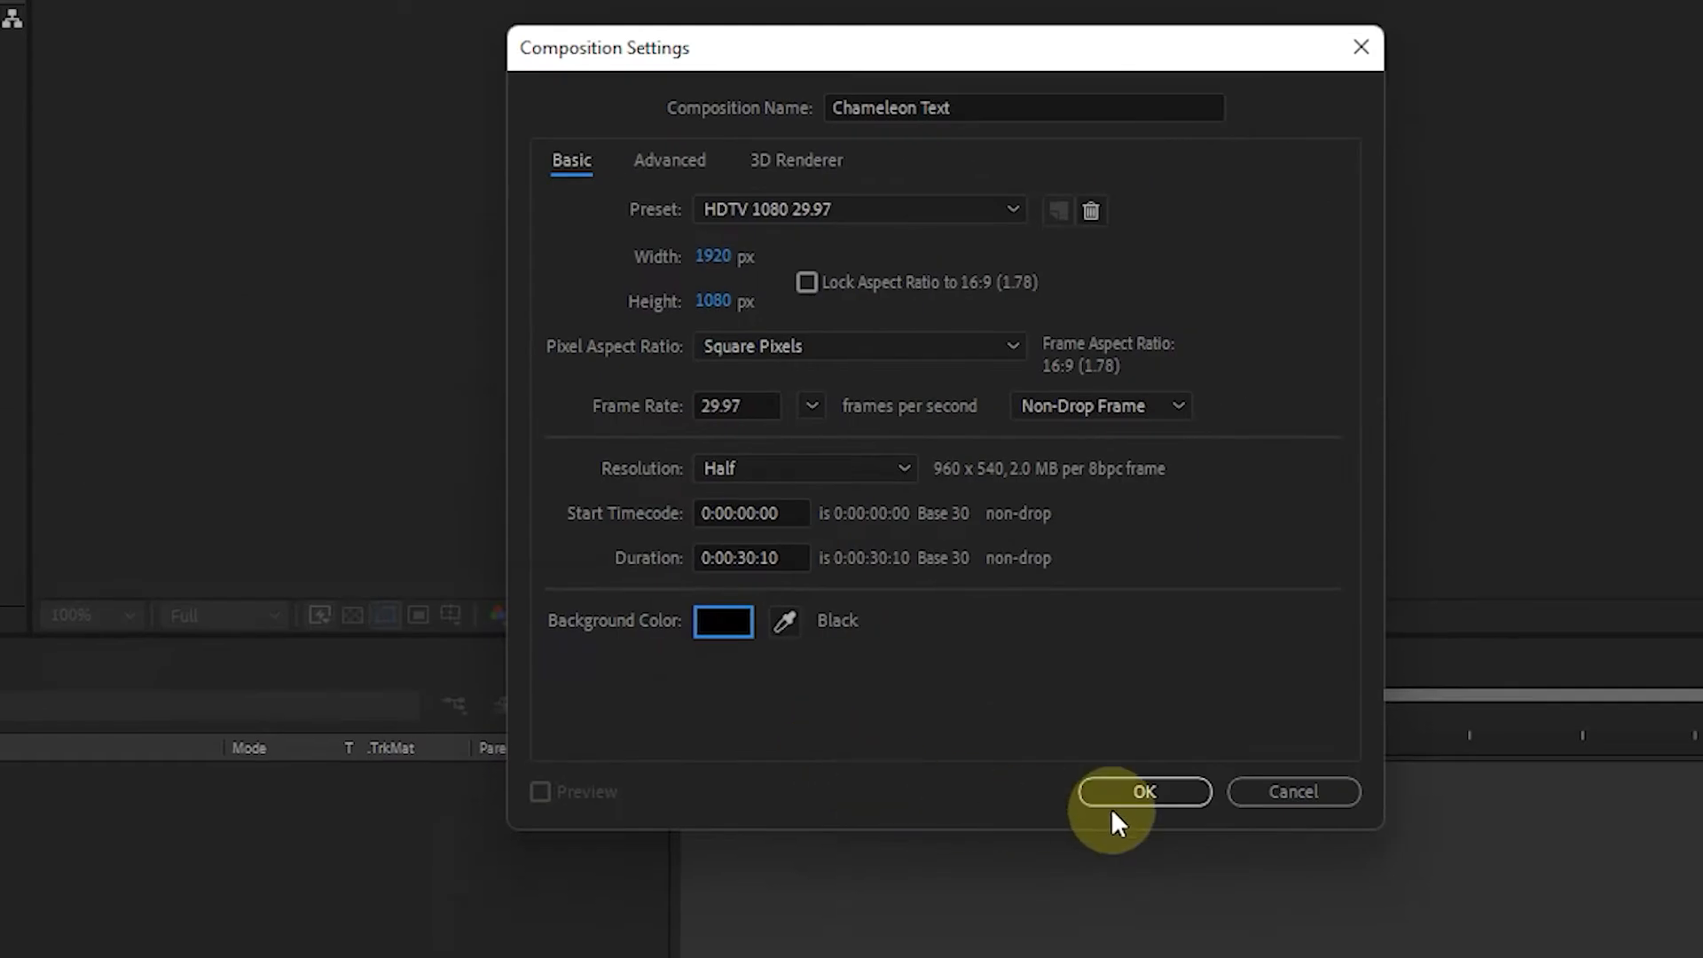
pyautogui.click(1149, 791)
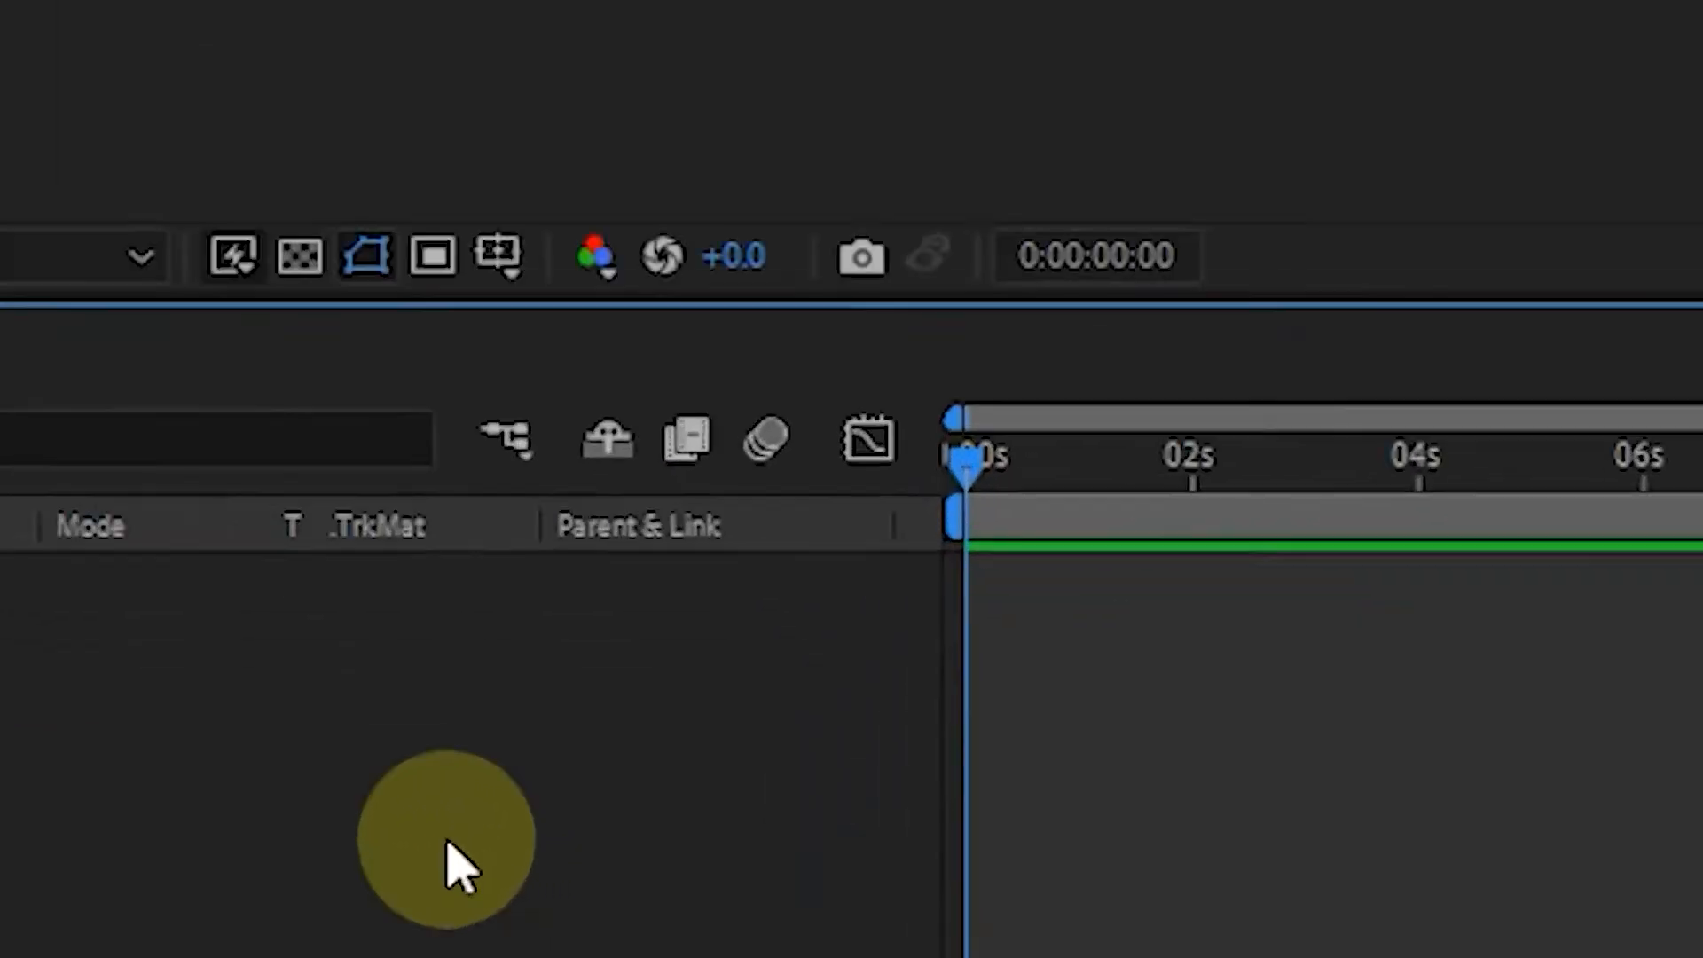
pyautogui.rightClick(559, 860)
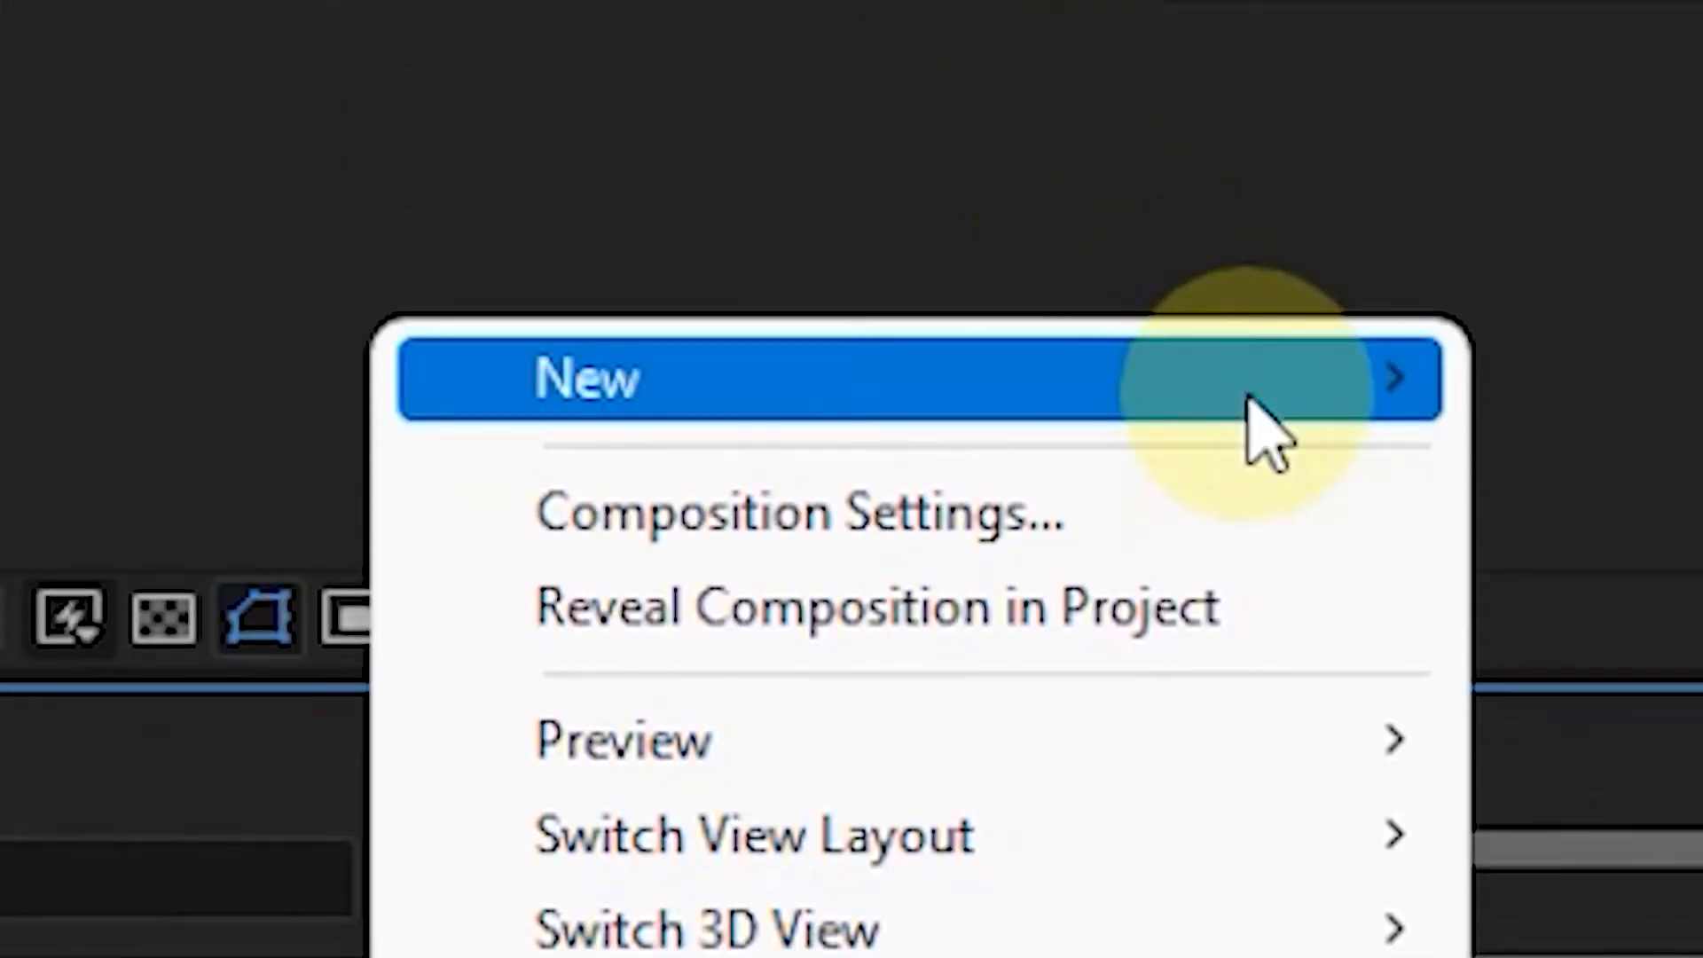
pyautogui.moveTo(1247, 75)
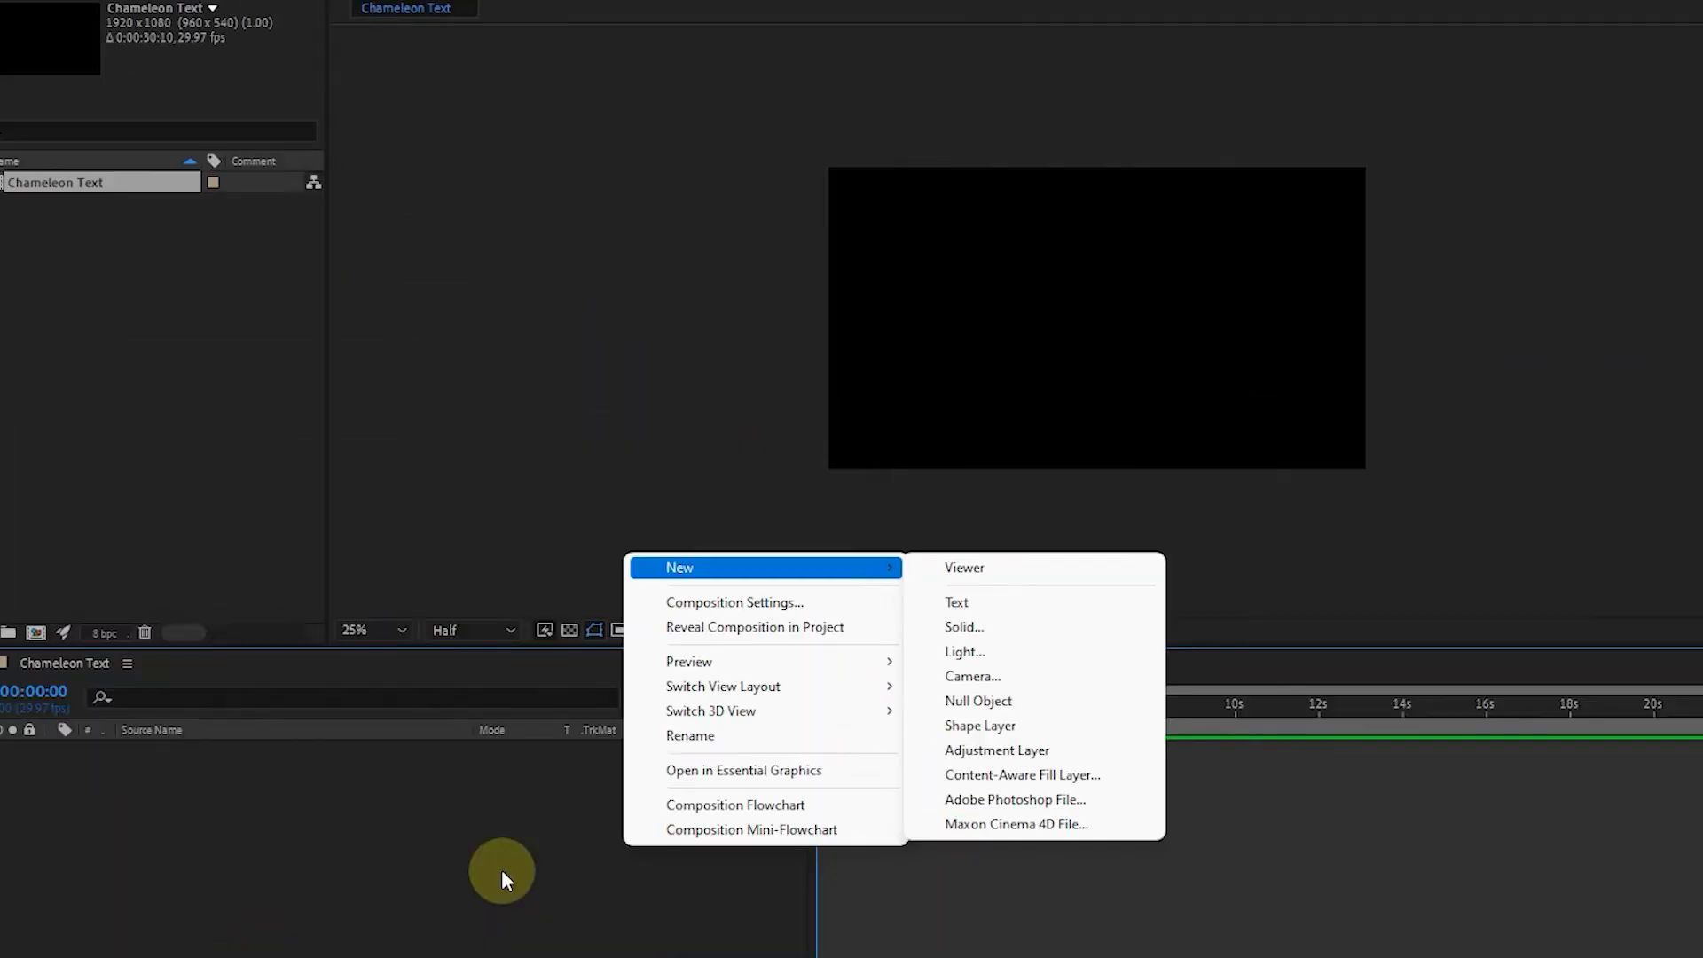
pyautogui.click(503, 873)
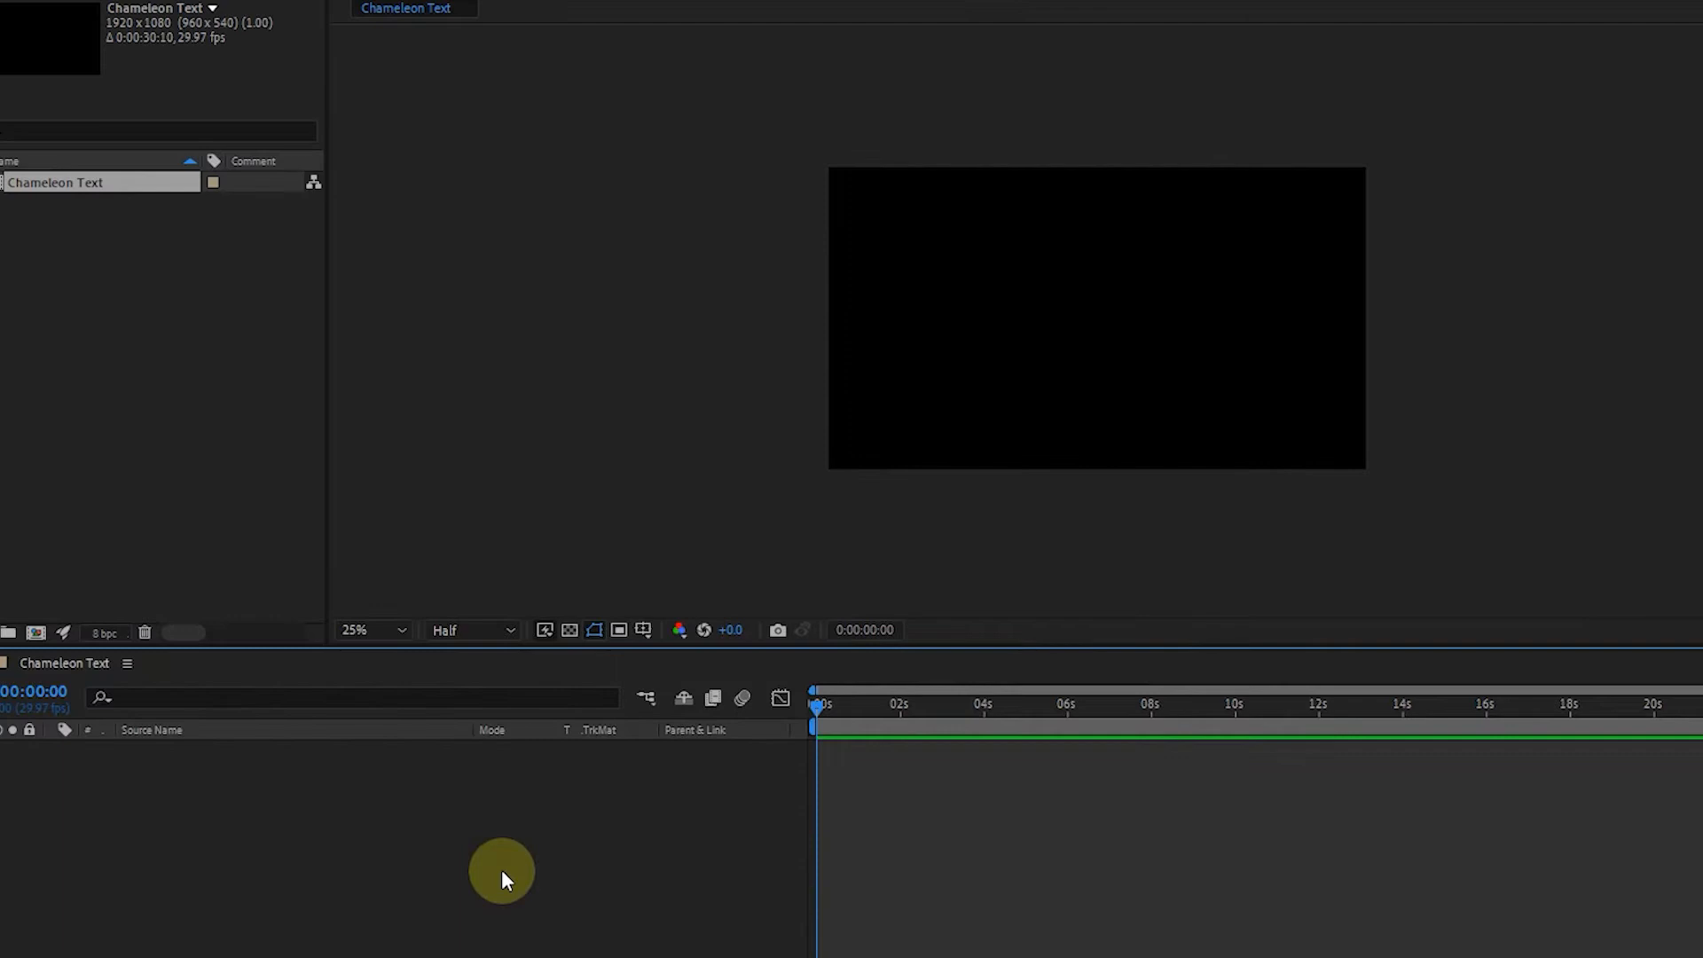
# Create a black 1920 x 1080 px solid layer named Background.
pyautogui.hotkey('ctrl', 'y')
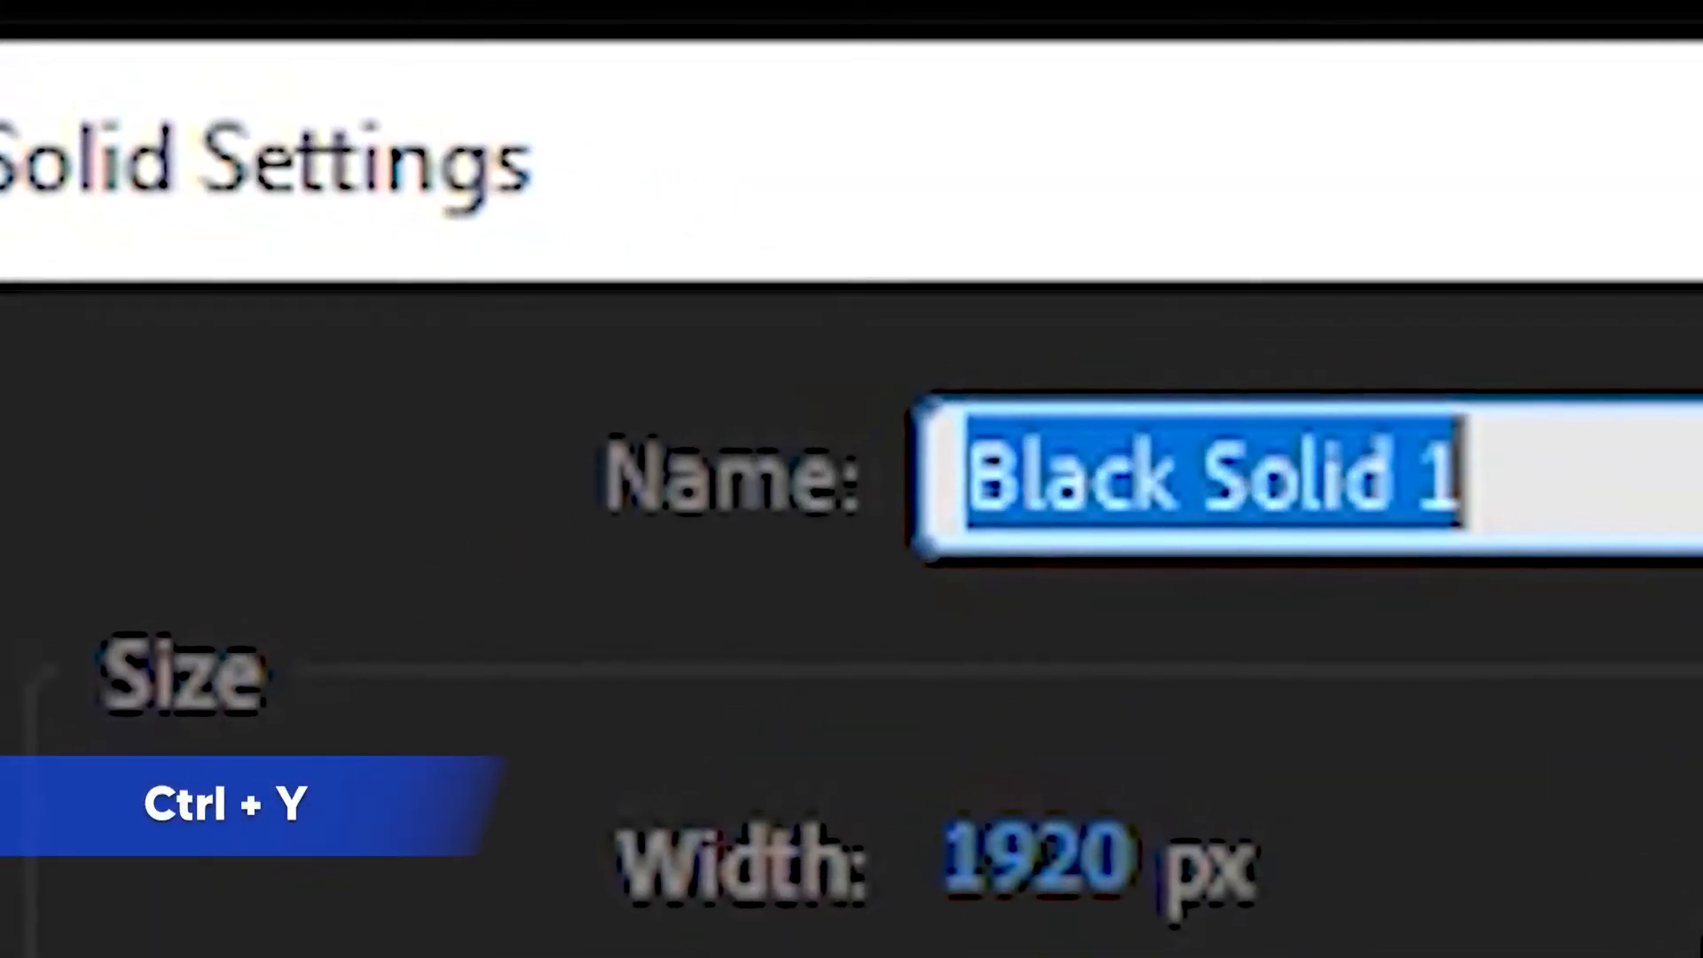
pyautogui.write('Bad')
pyautogui.write('kgroun')
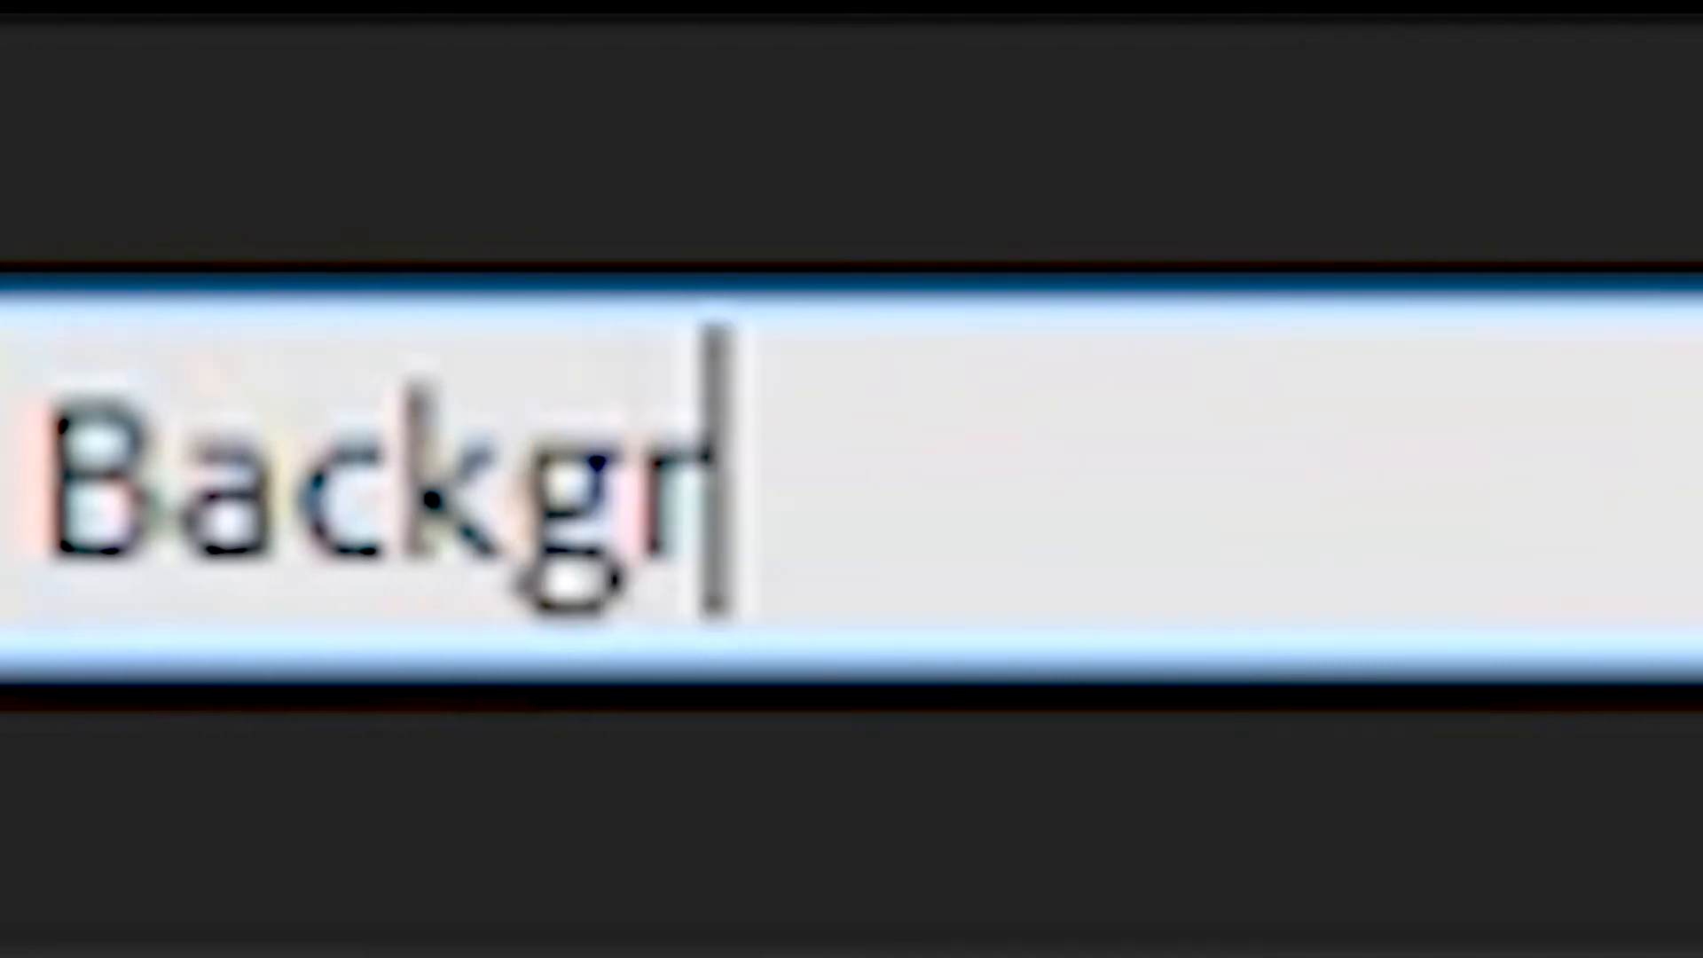
pyautogui.write('d')
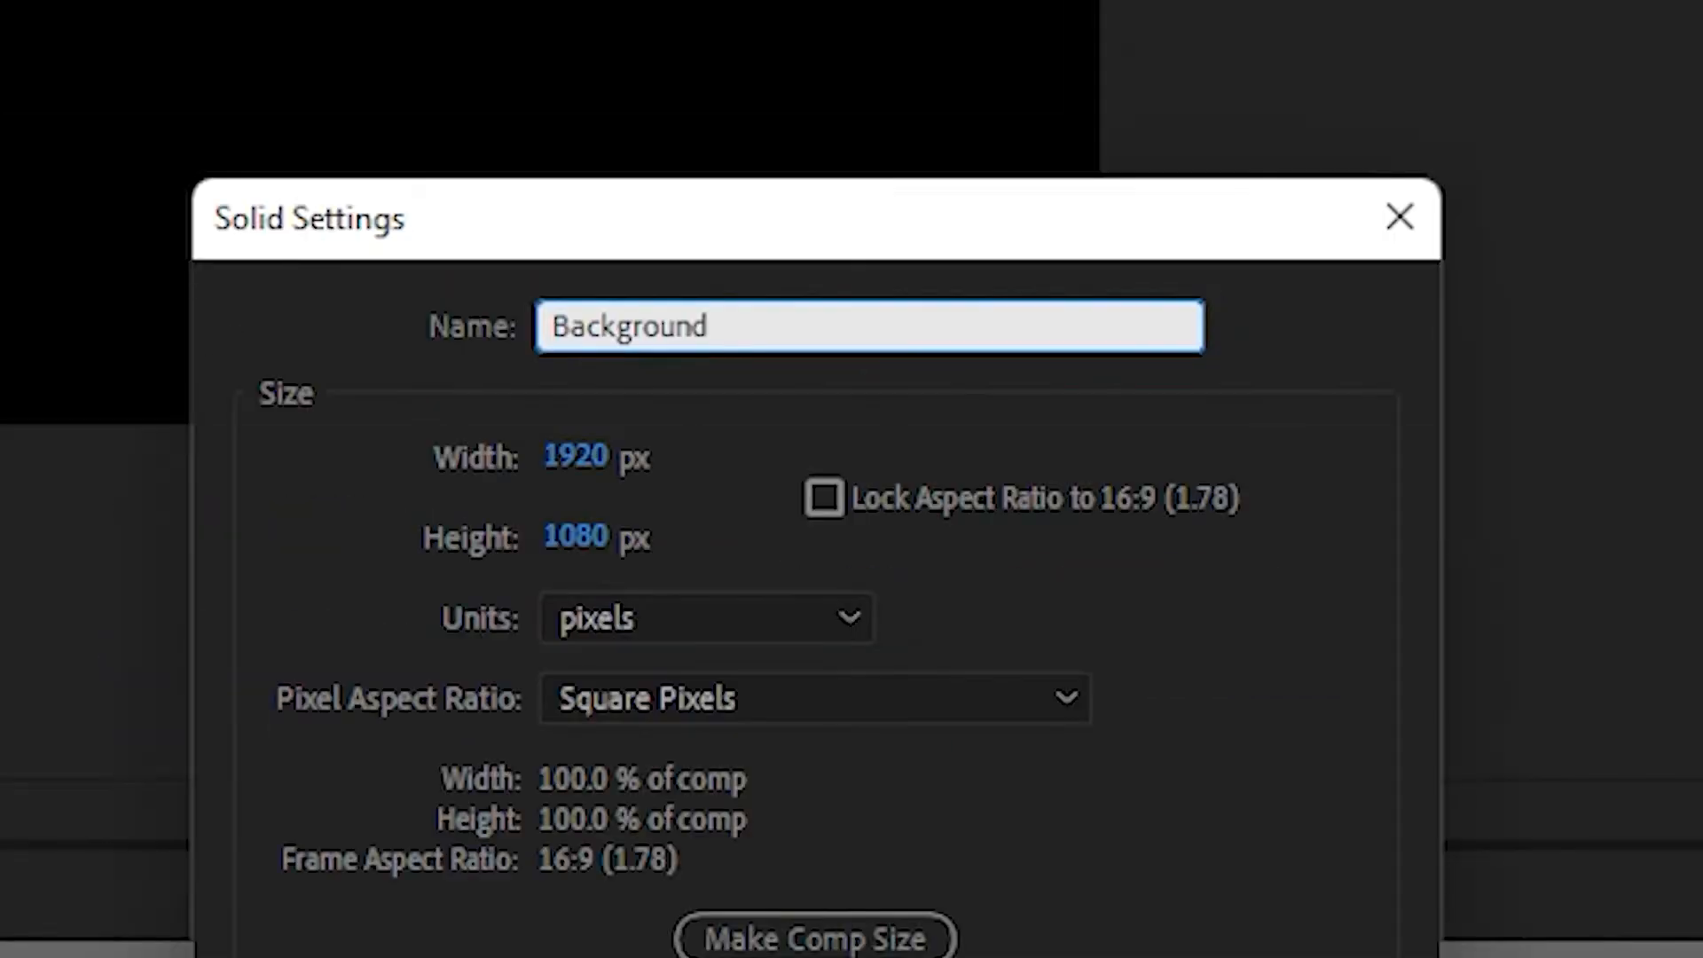
pyautogui.click(814, 673)
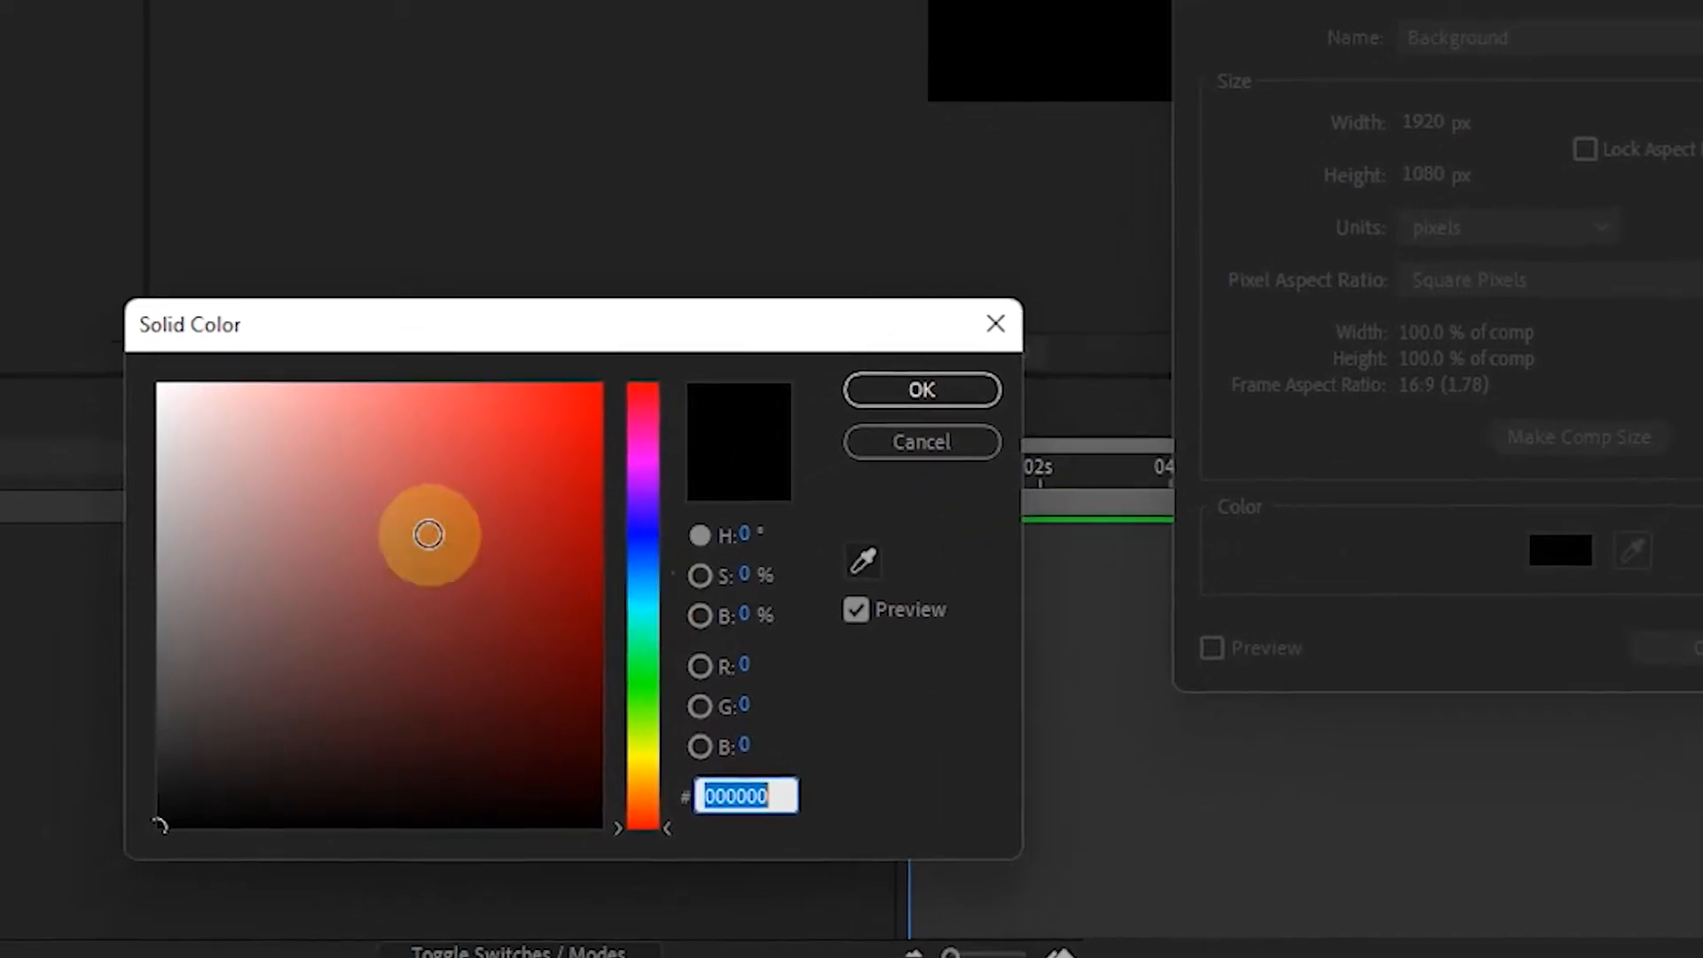
pyautogui.moveTo(427, 534); pyautogui.dragTo(375, 463)
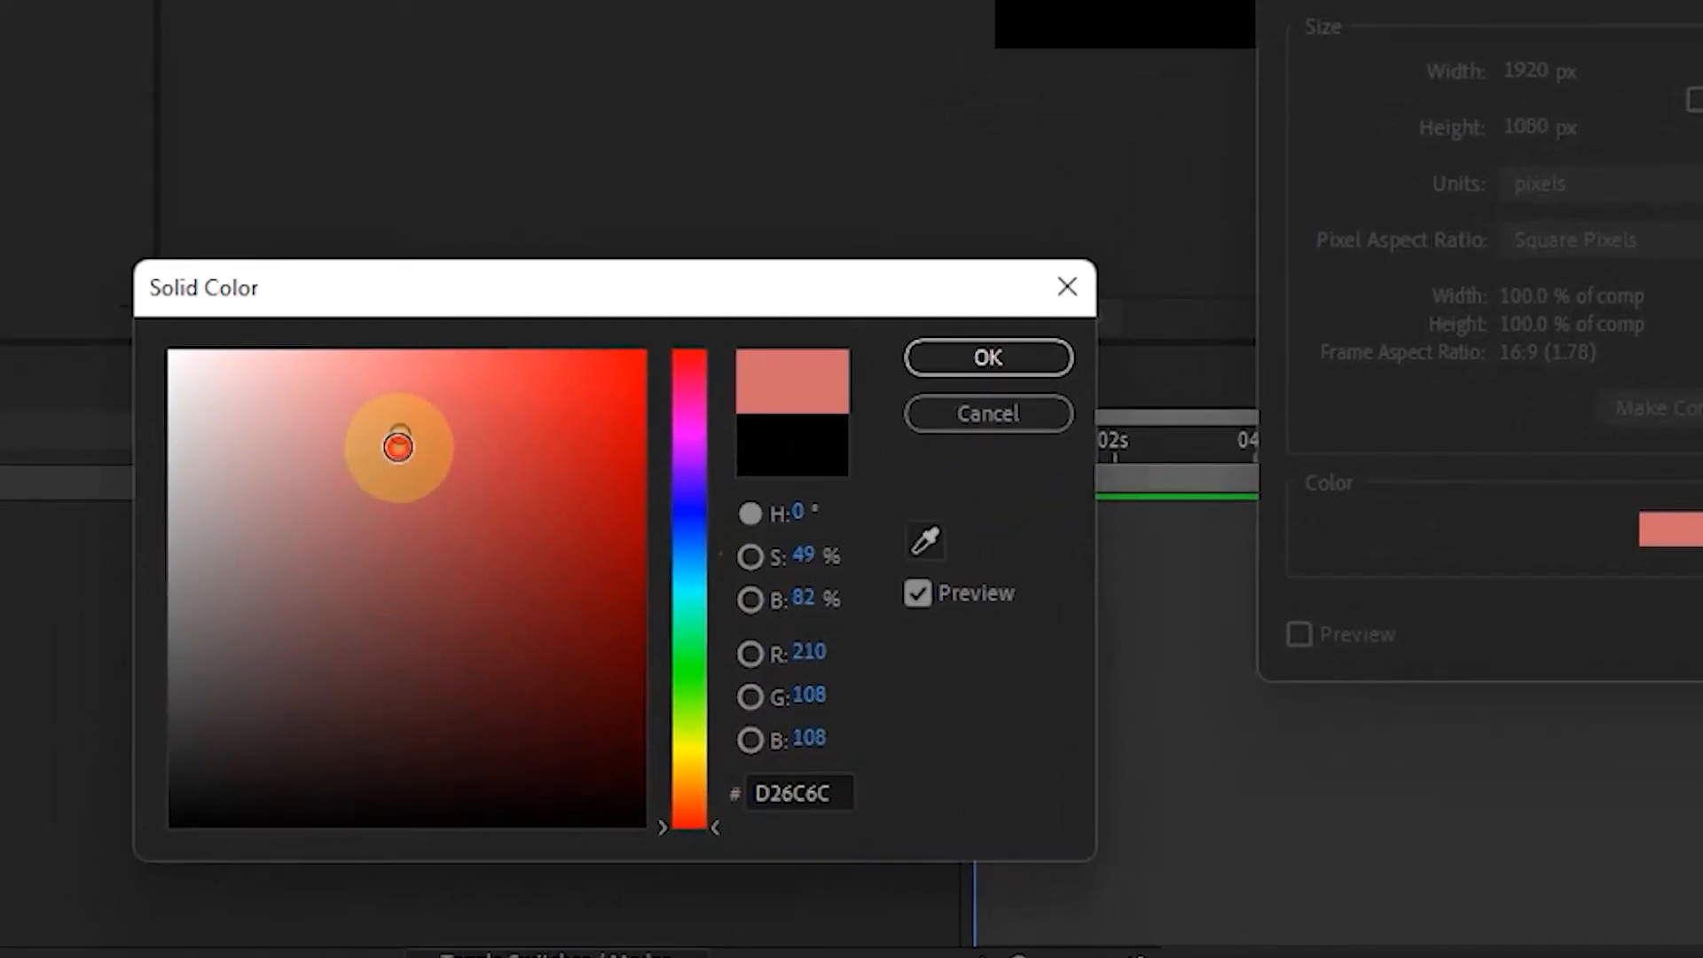
pyautogui.click(1038, 359)
pyautogui.click(1133, 787)
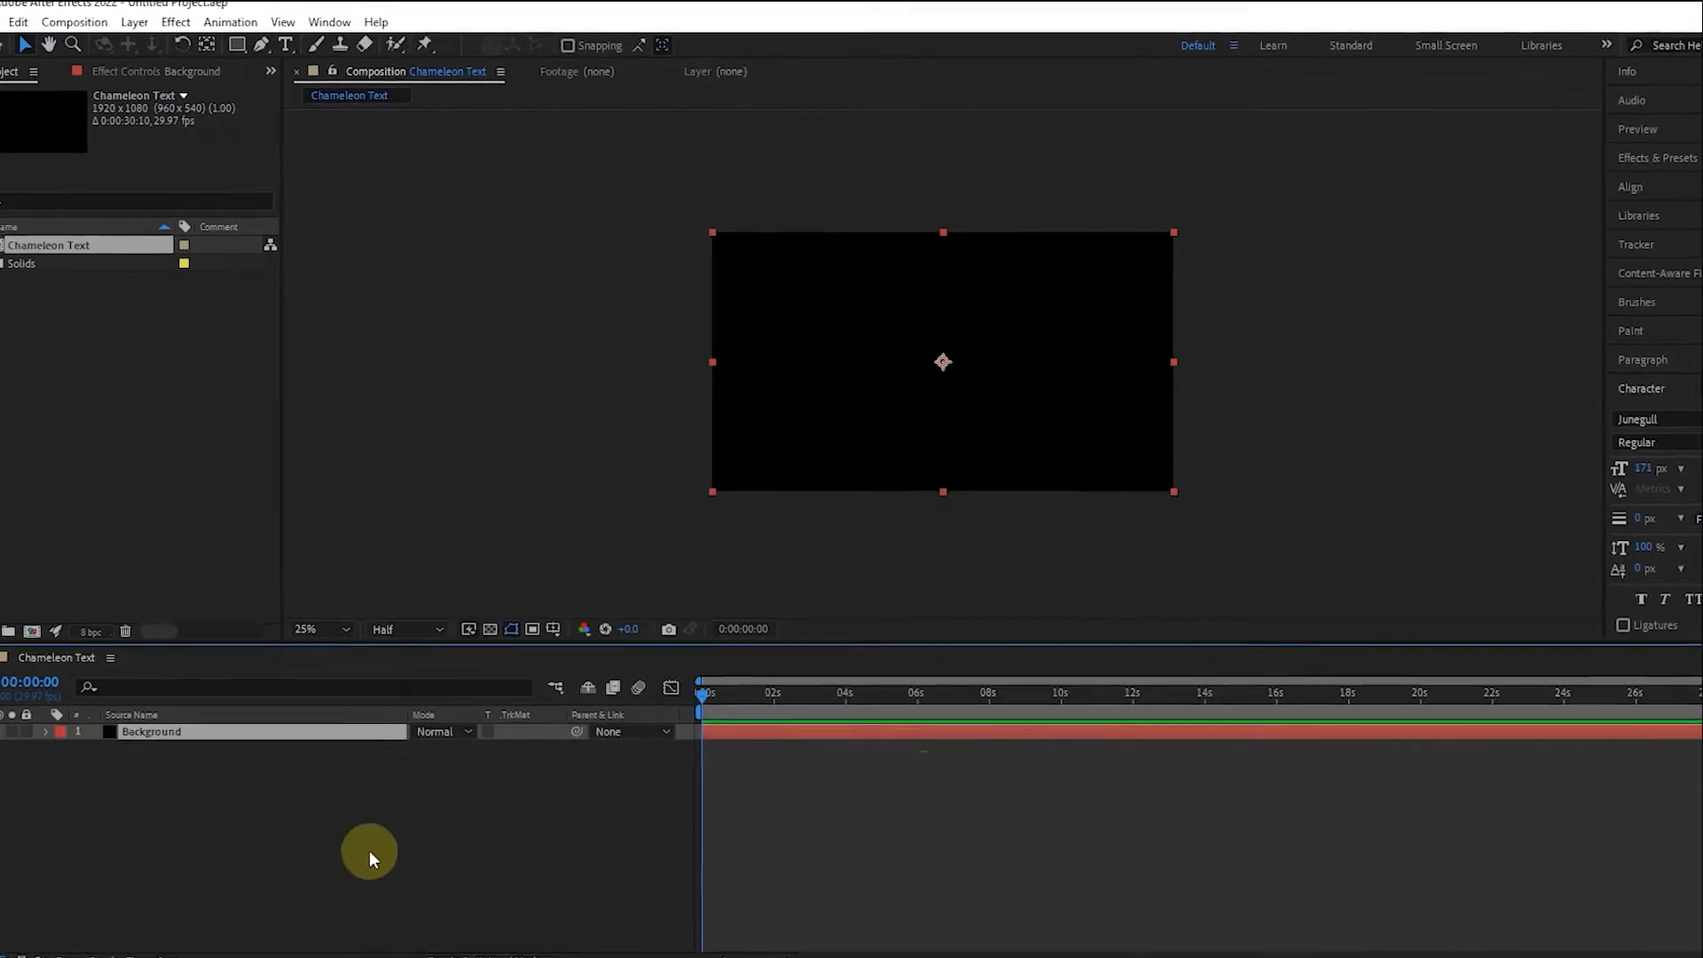
pyautogui.click(344, 848)
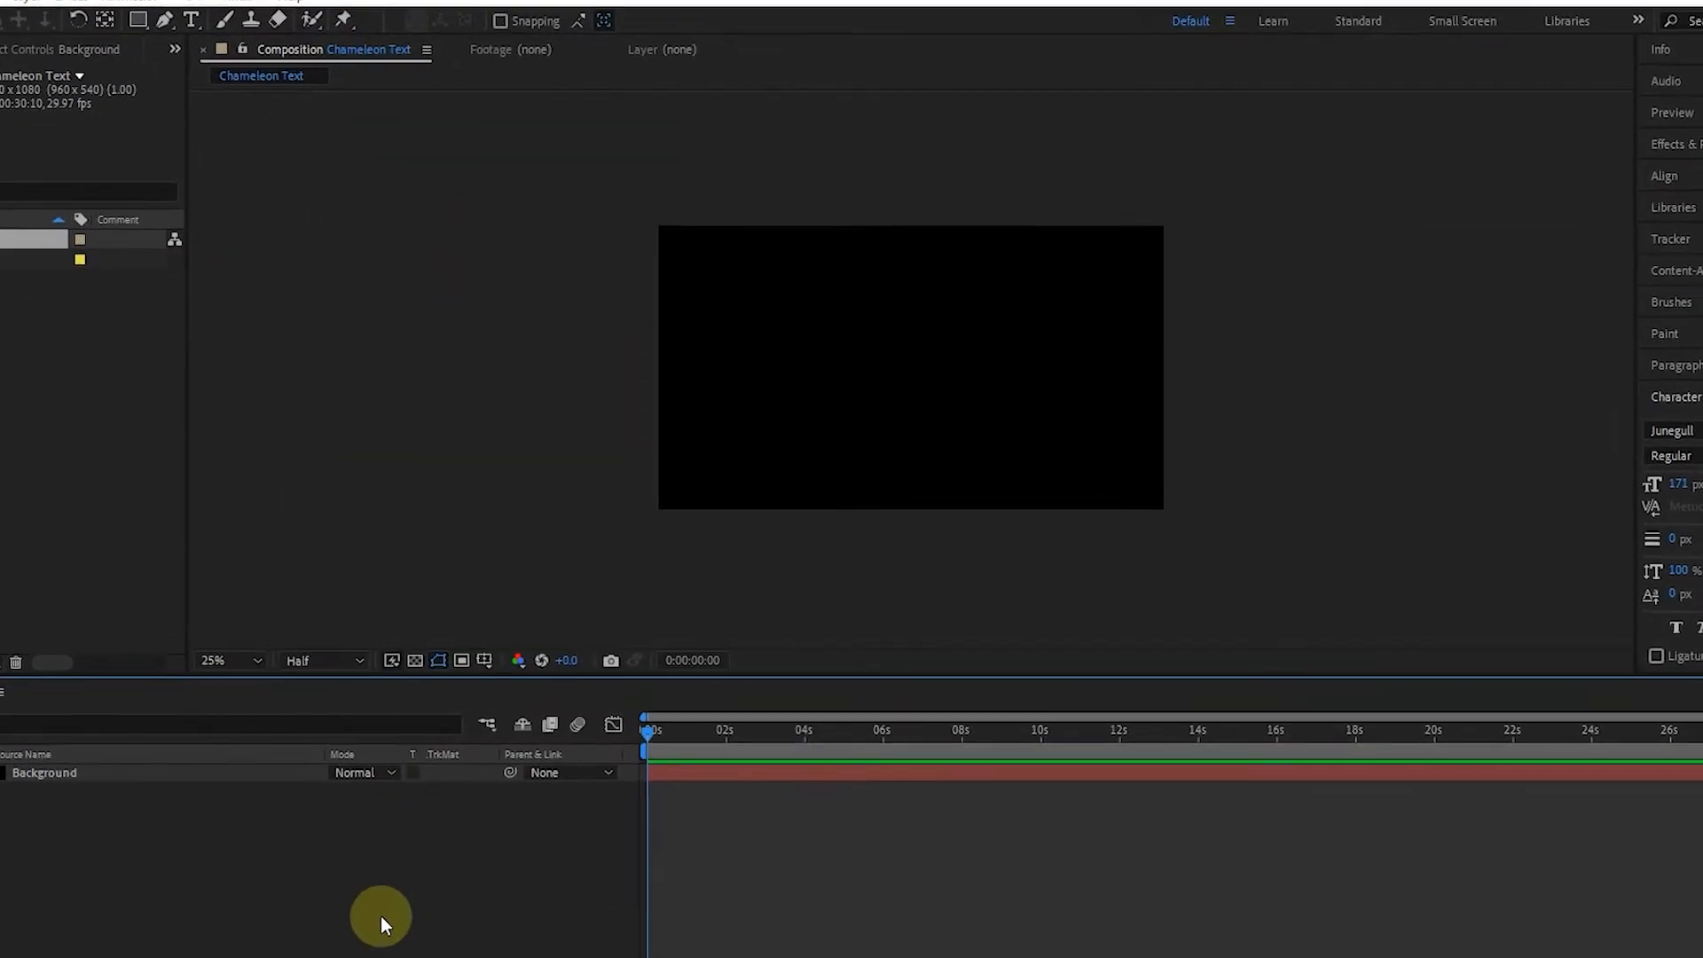
# Add a text layer reading CHAMELEON in the composition frame.
pyautogui.hotkey('ctrl', 't')
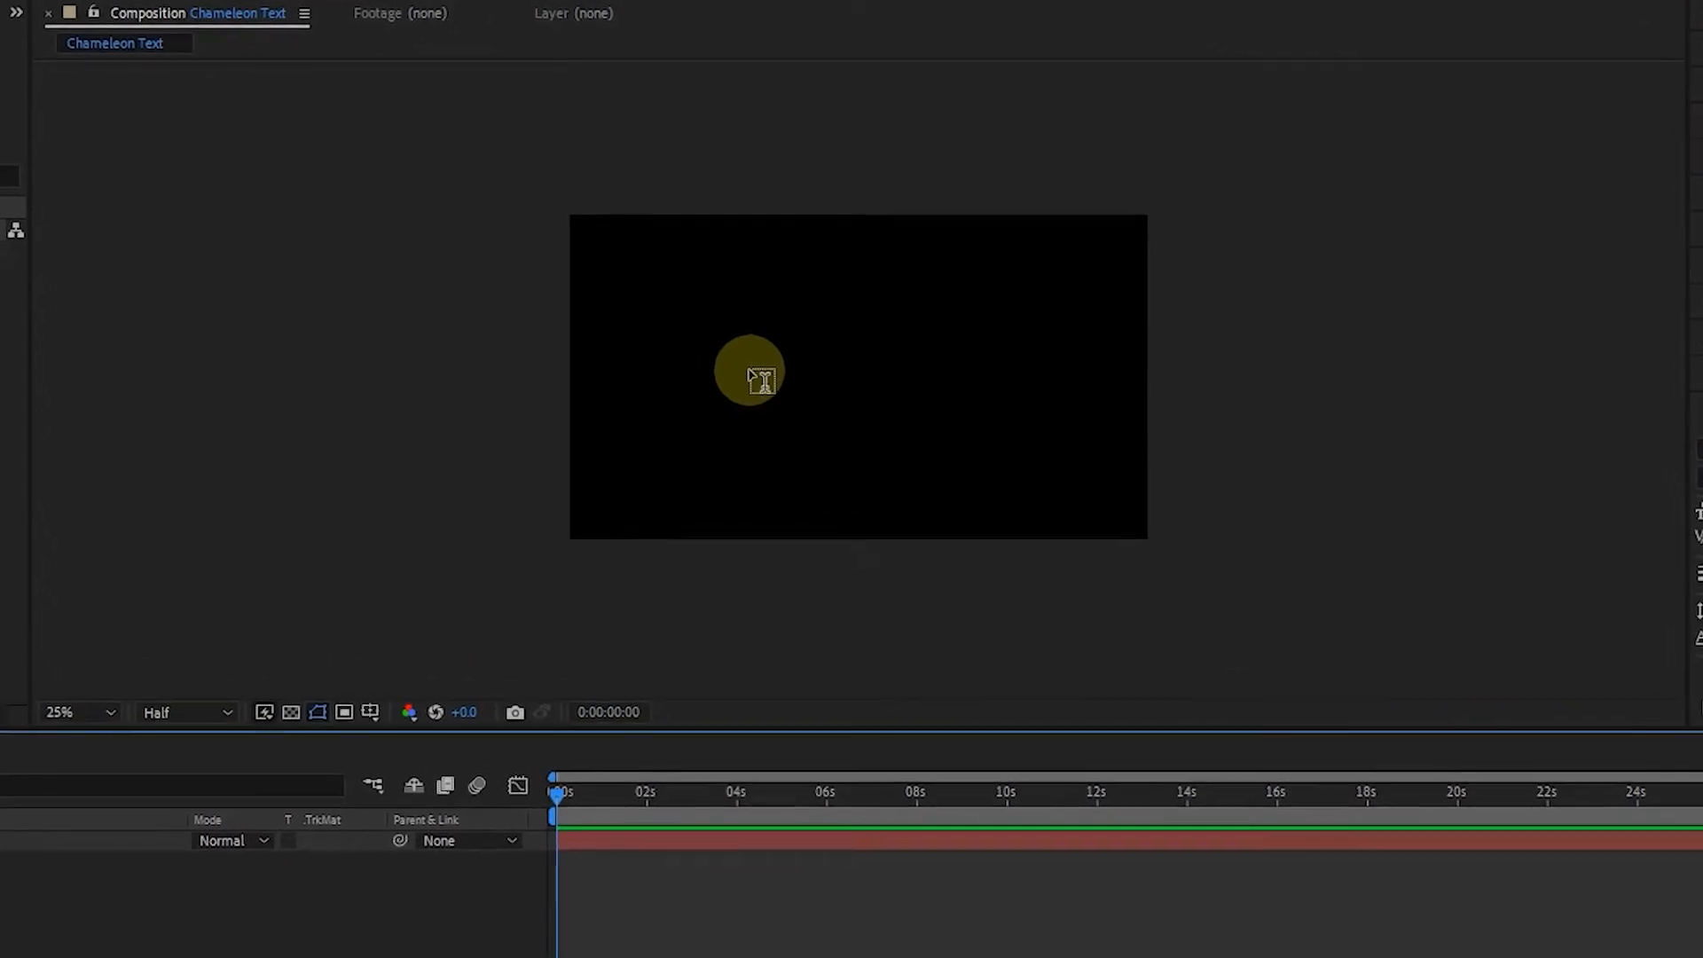
pyautogui.click(752, 373)
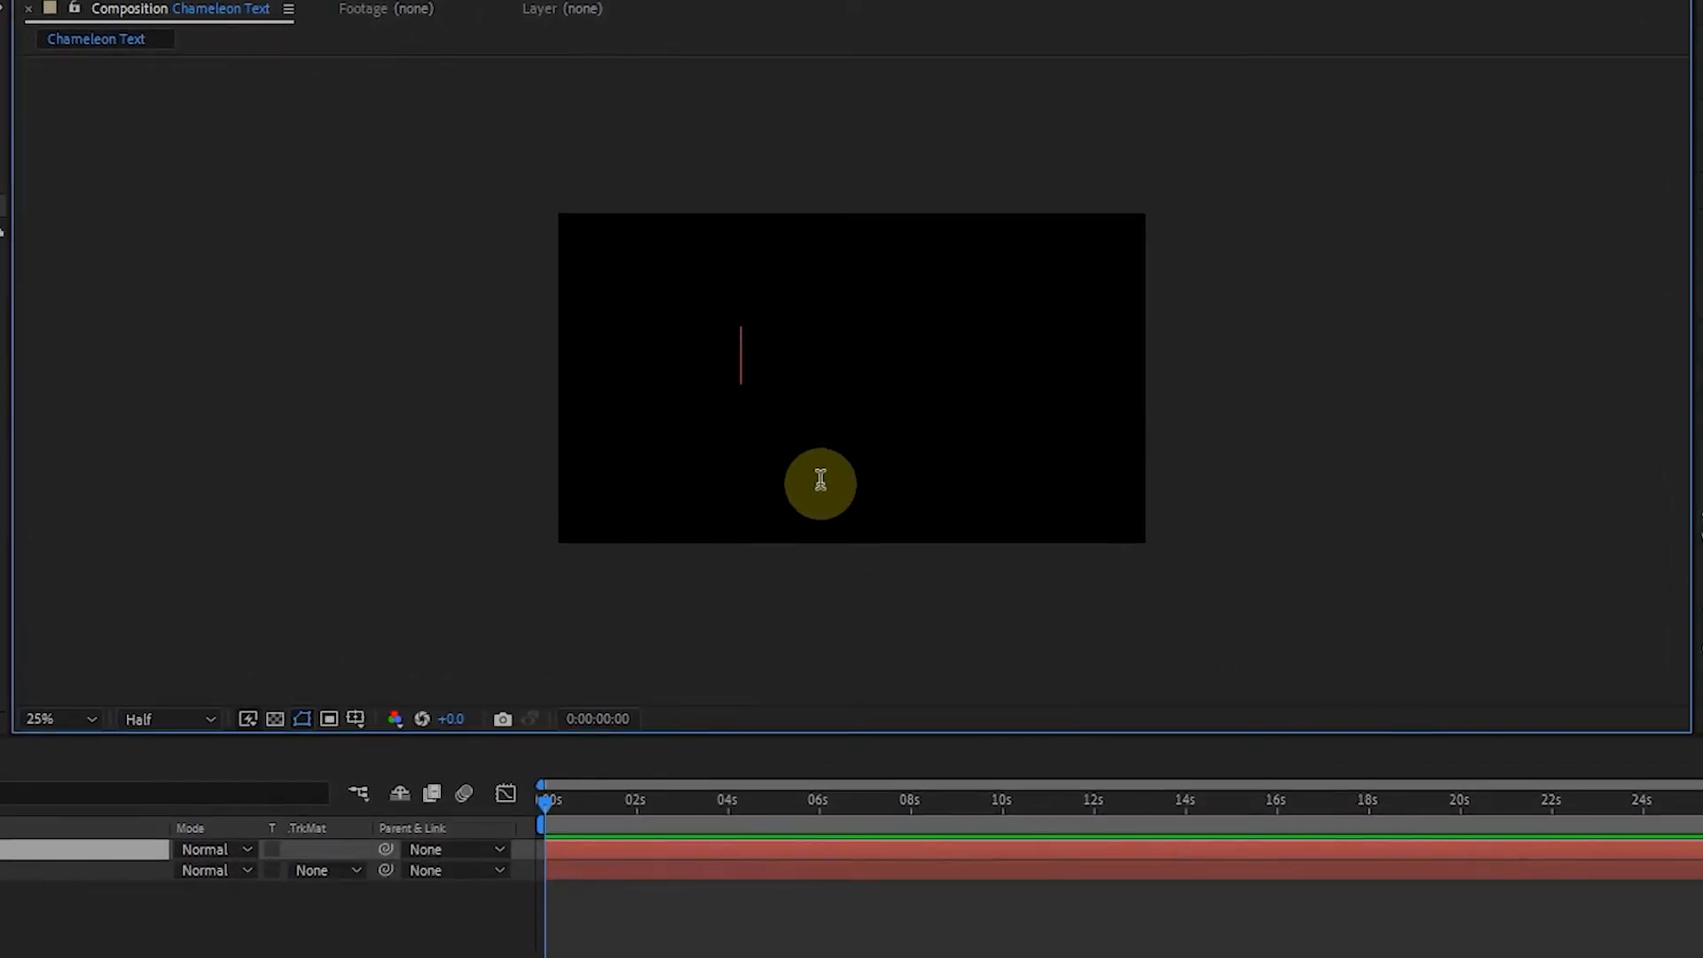
pyautogui.write('CHAM')
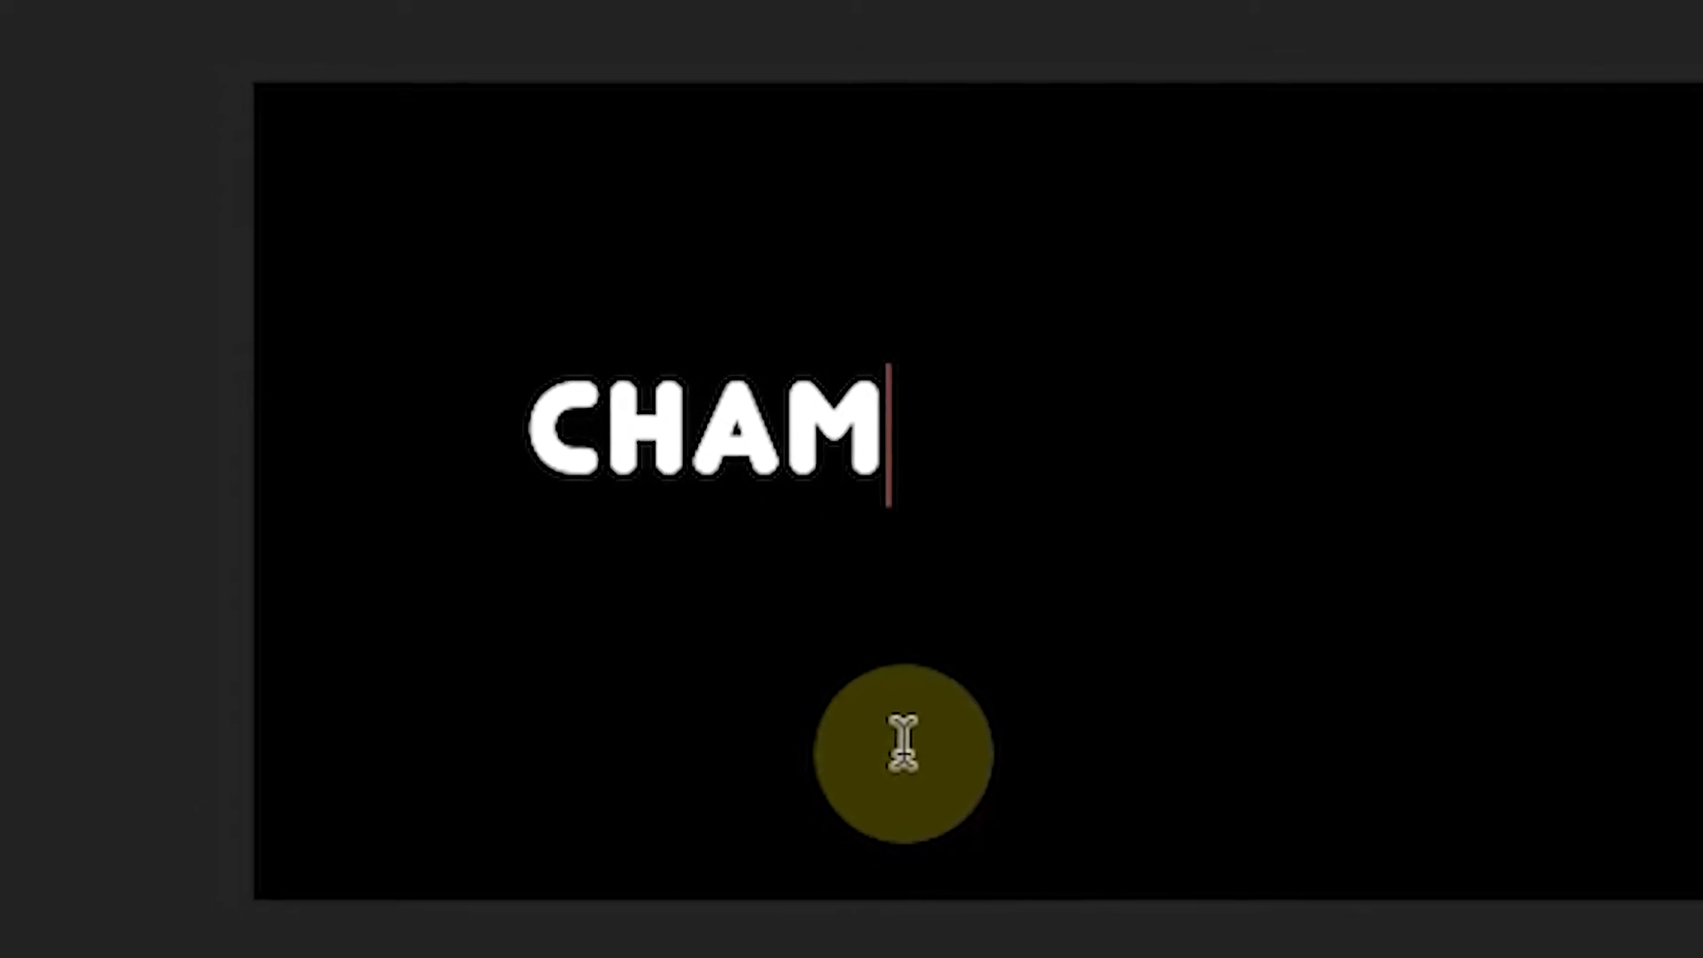
pyautogui.write('ELEON')
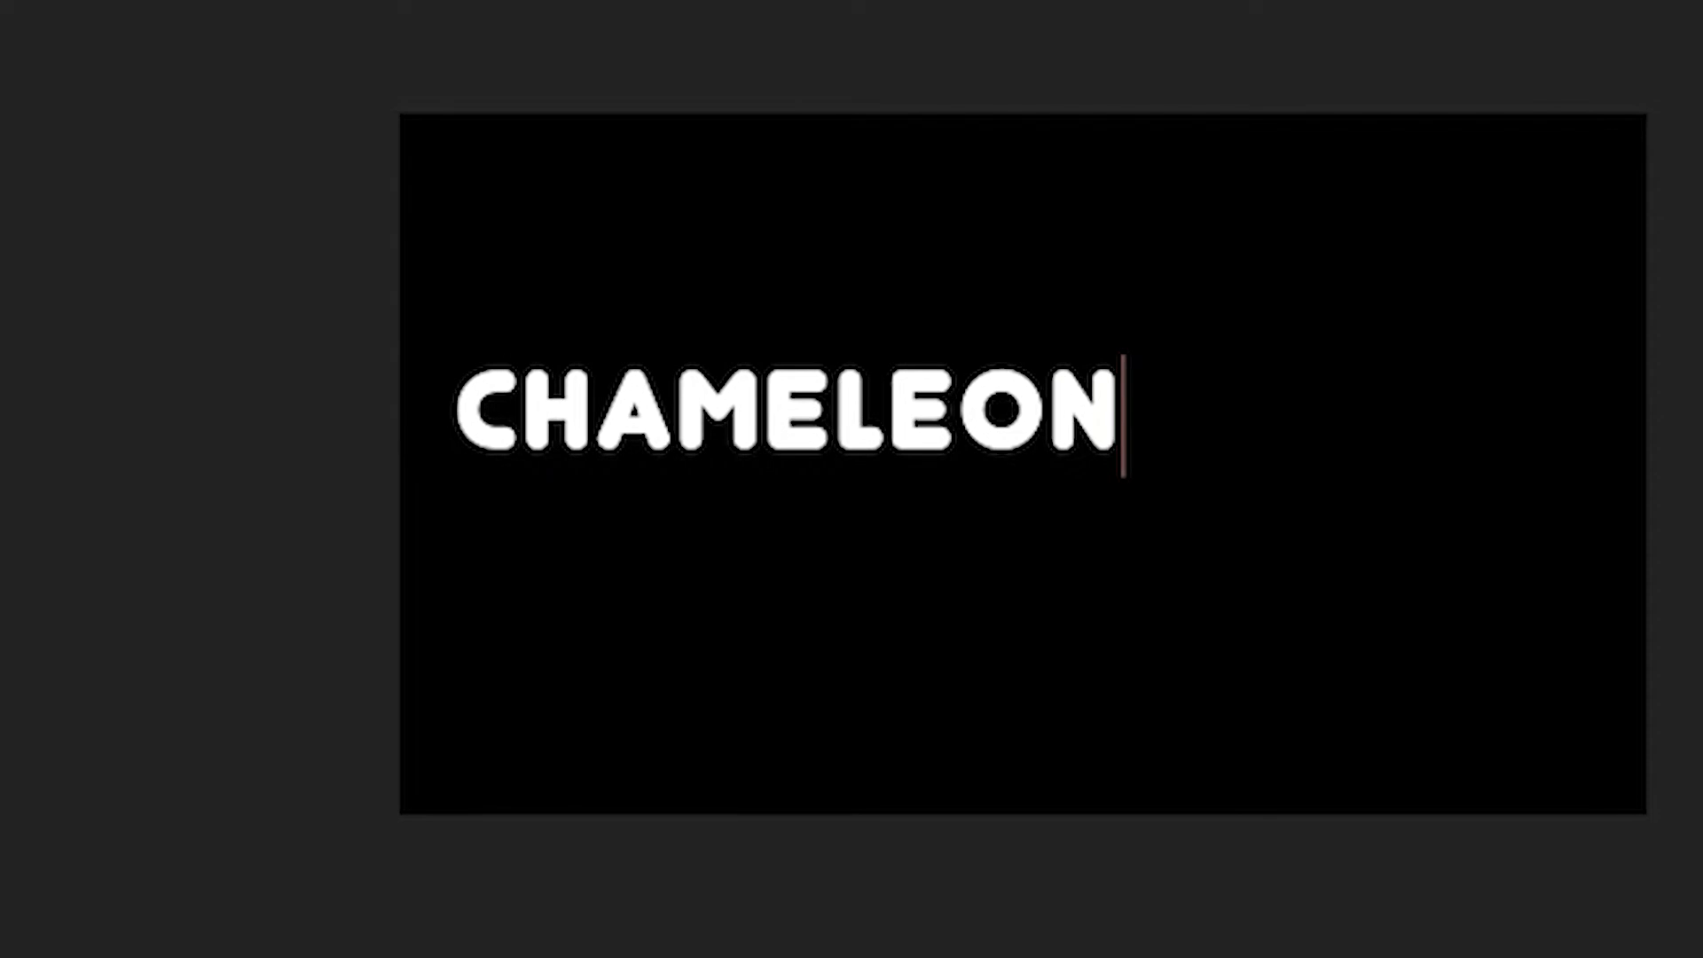
pyautogui.click(50, 50)
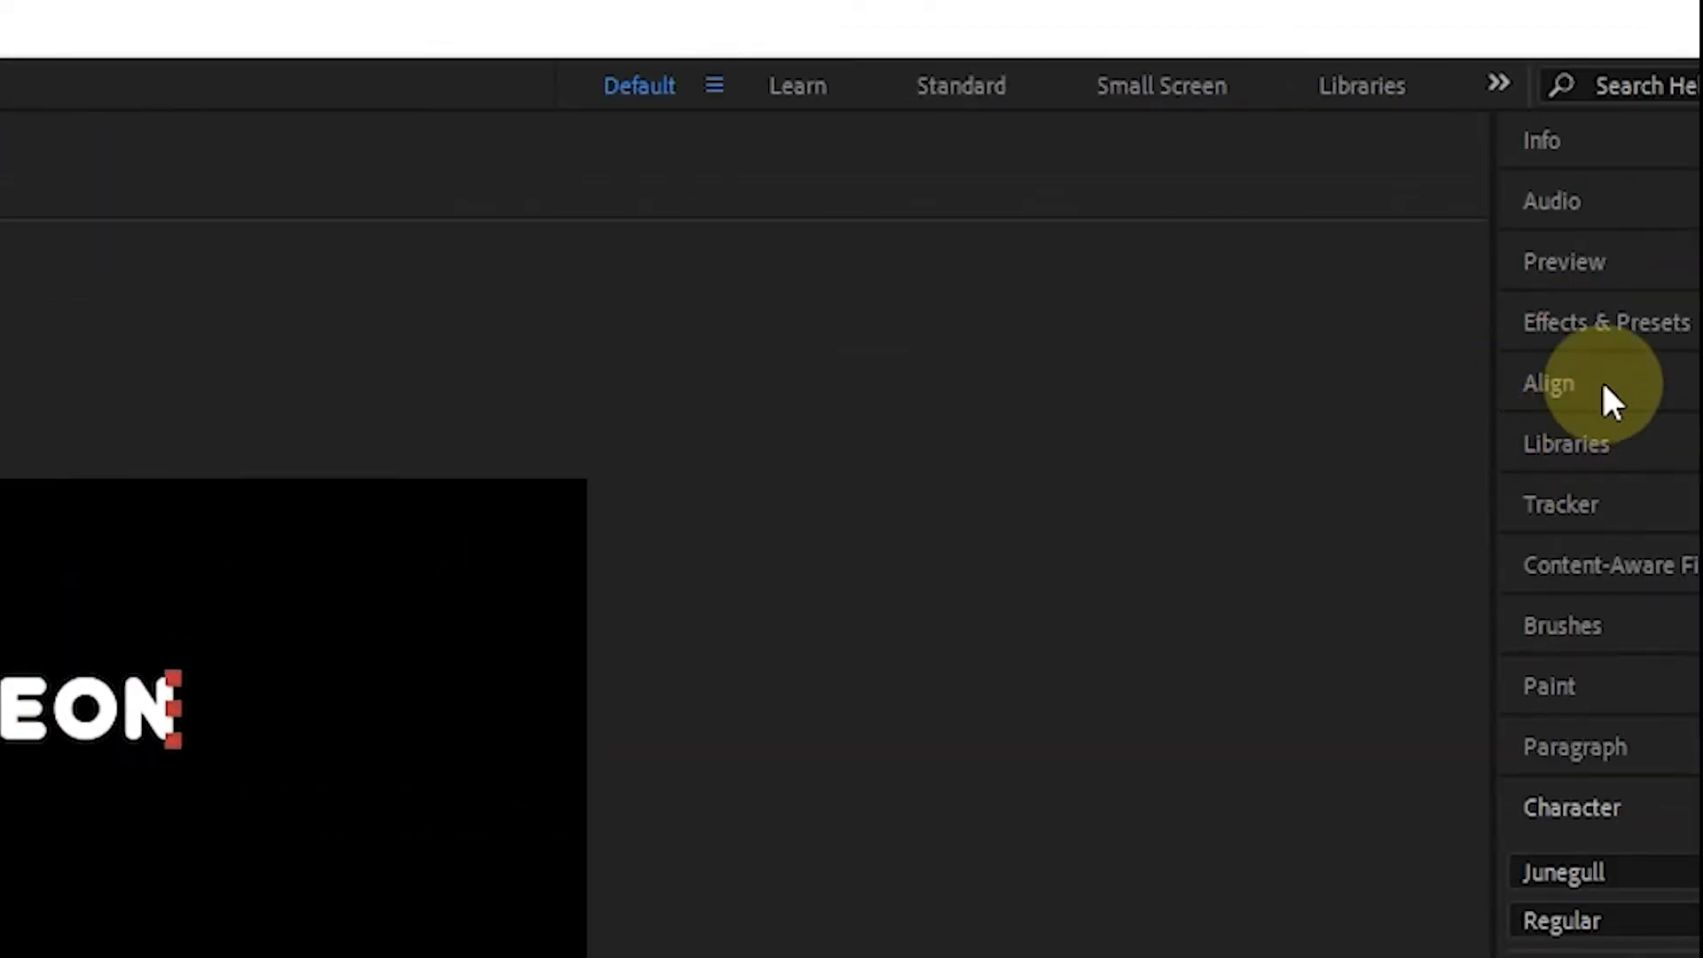
# Center the CHAMELEON text horizontally and vertically in the composition with Align, and turn Caps Lock off.
pyautogui.click(1582, 382)
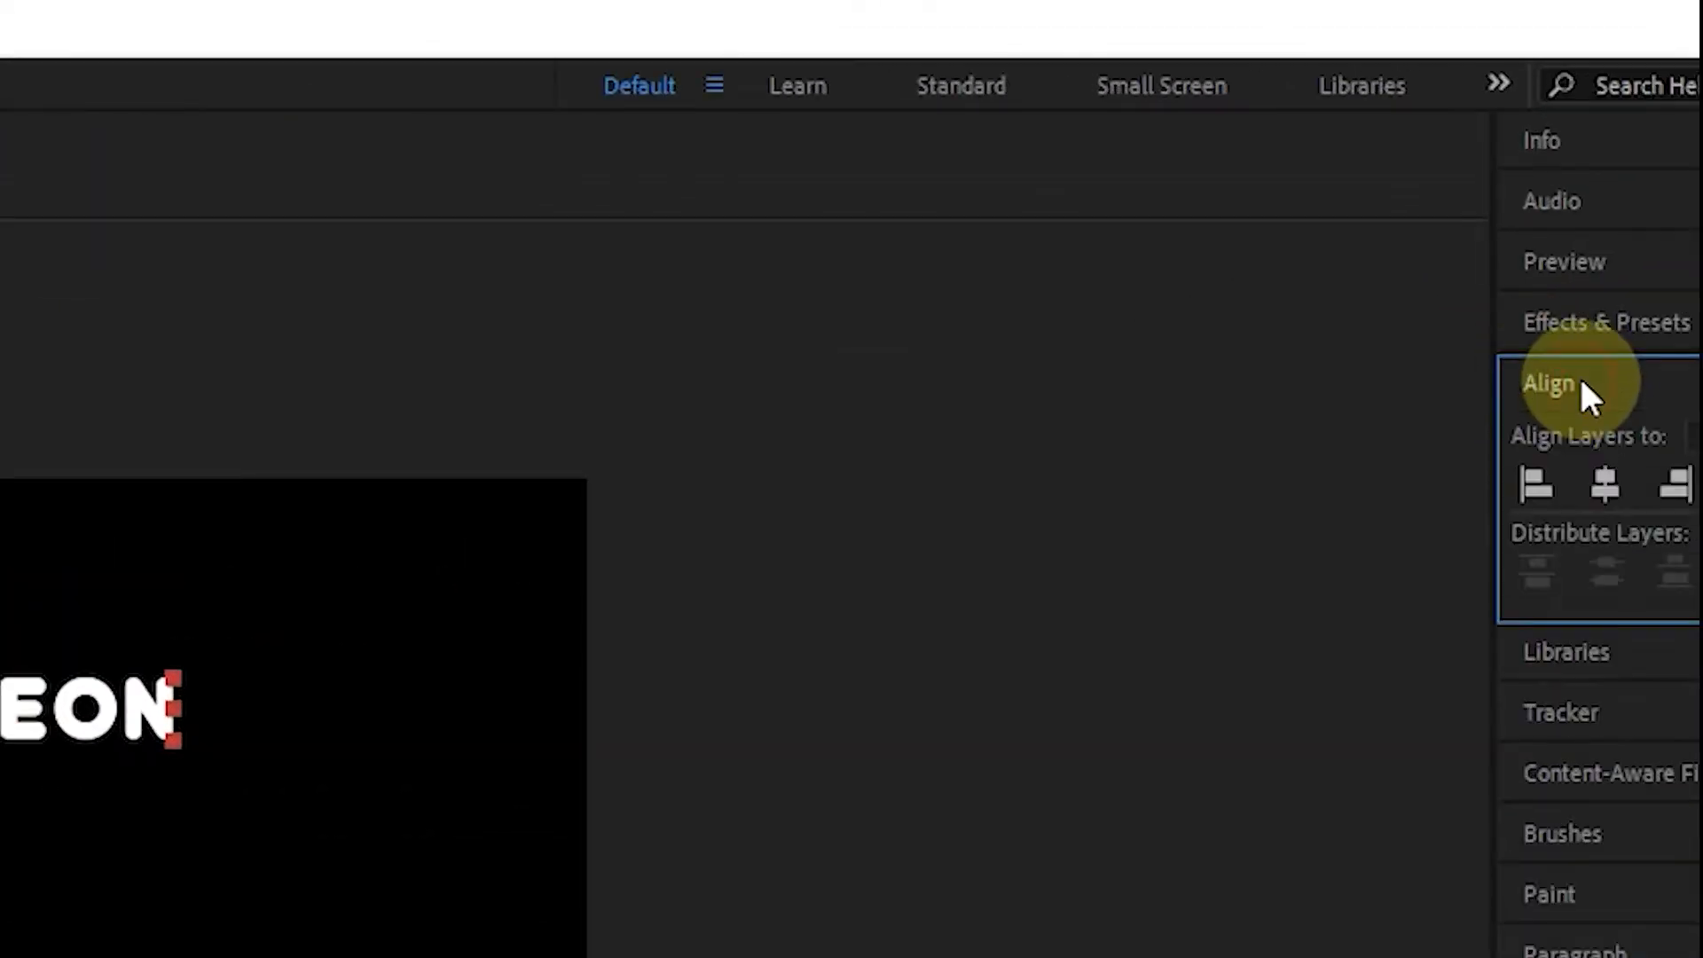
pyautogui.click(1607, 484)
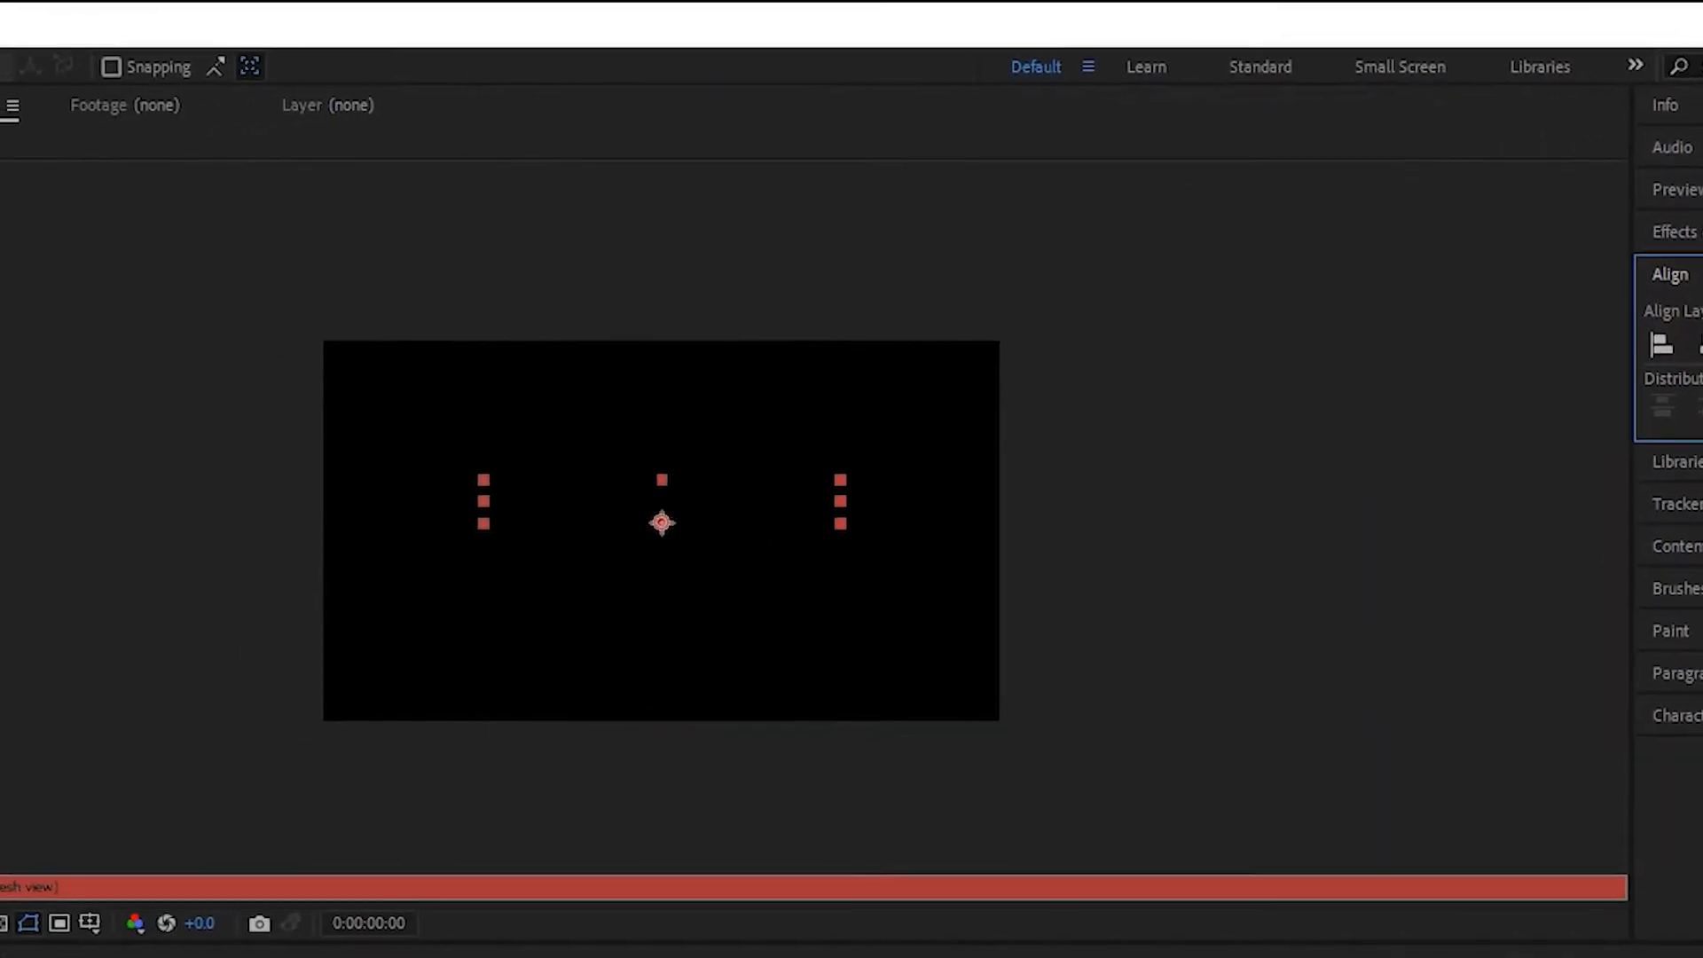
pyautogui.press('capslock')
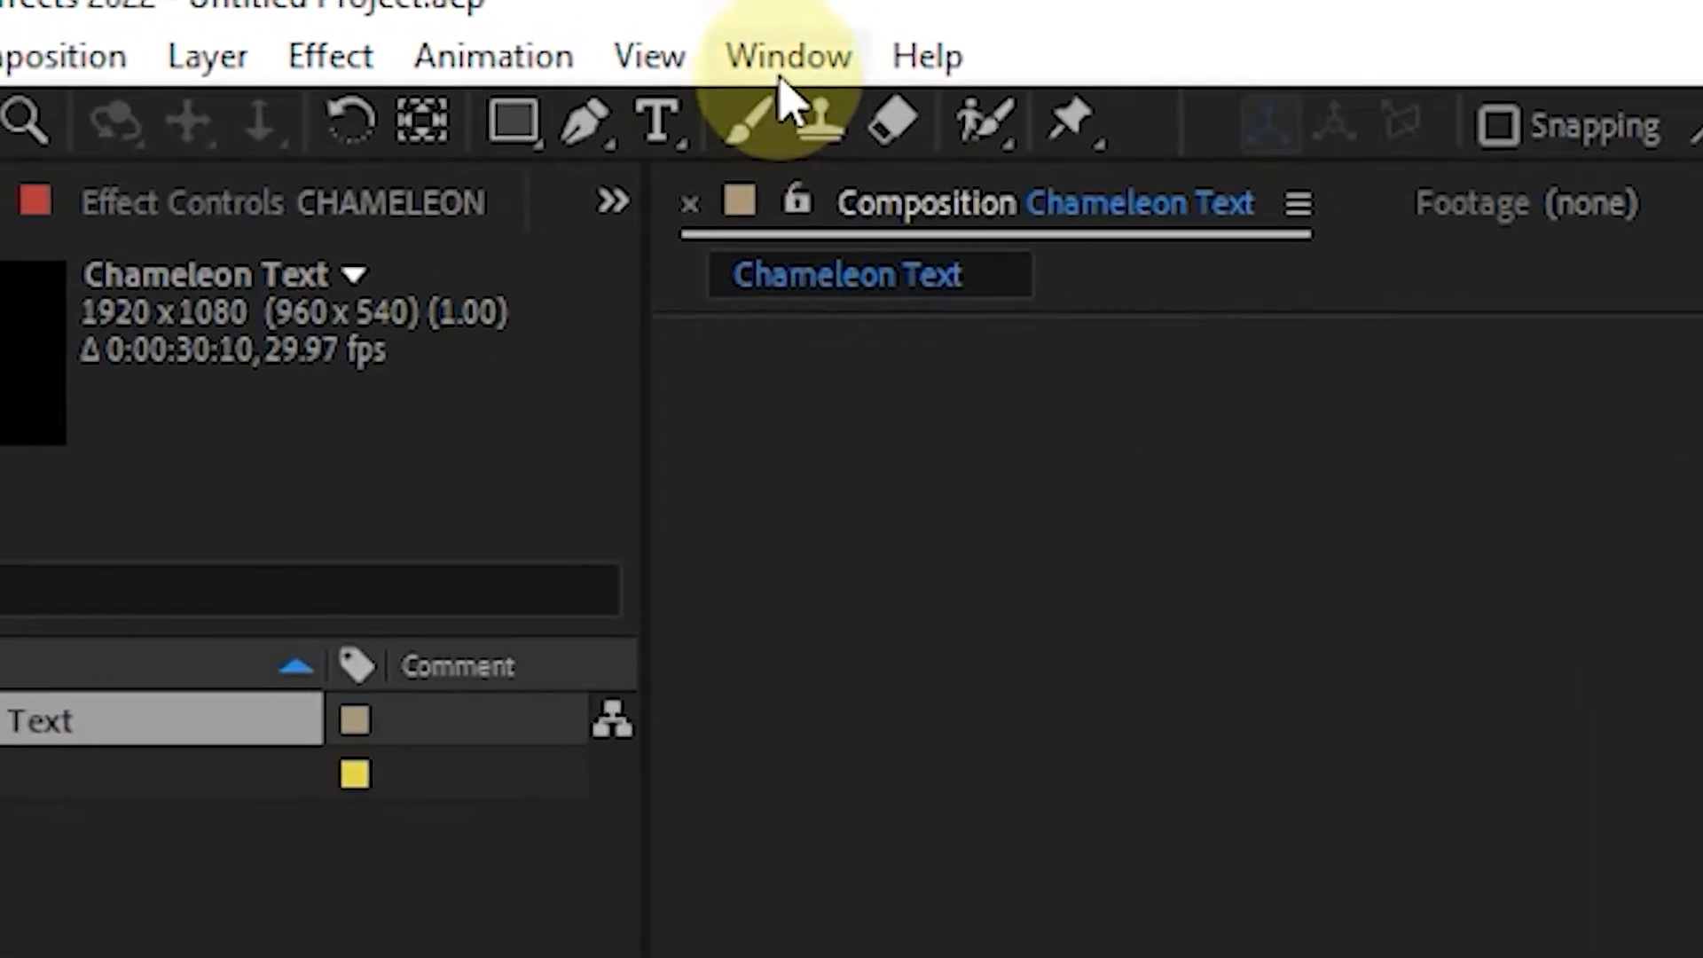
pyautogui.click(878, 79)
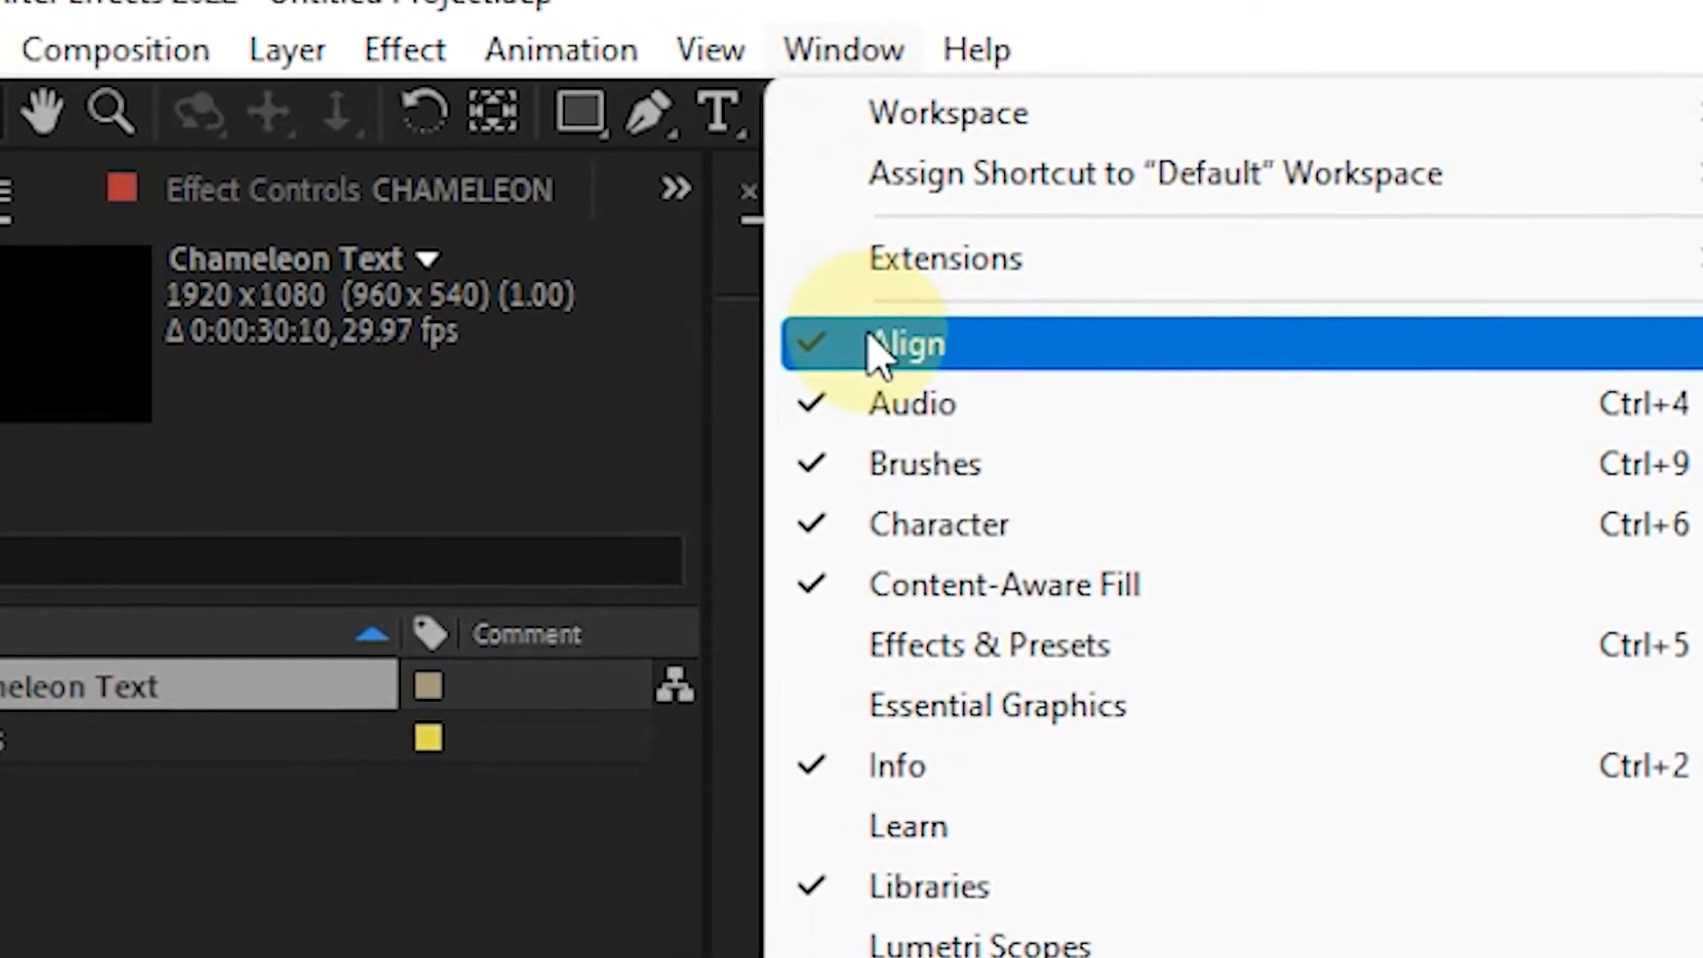
pyautogui.press('Escape')
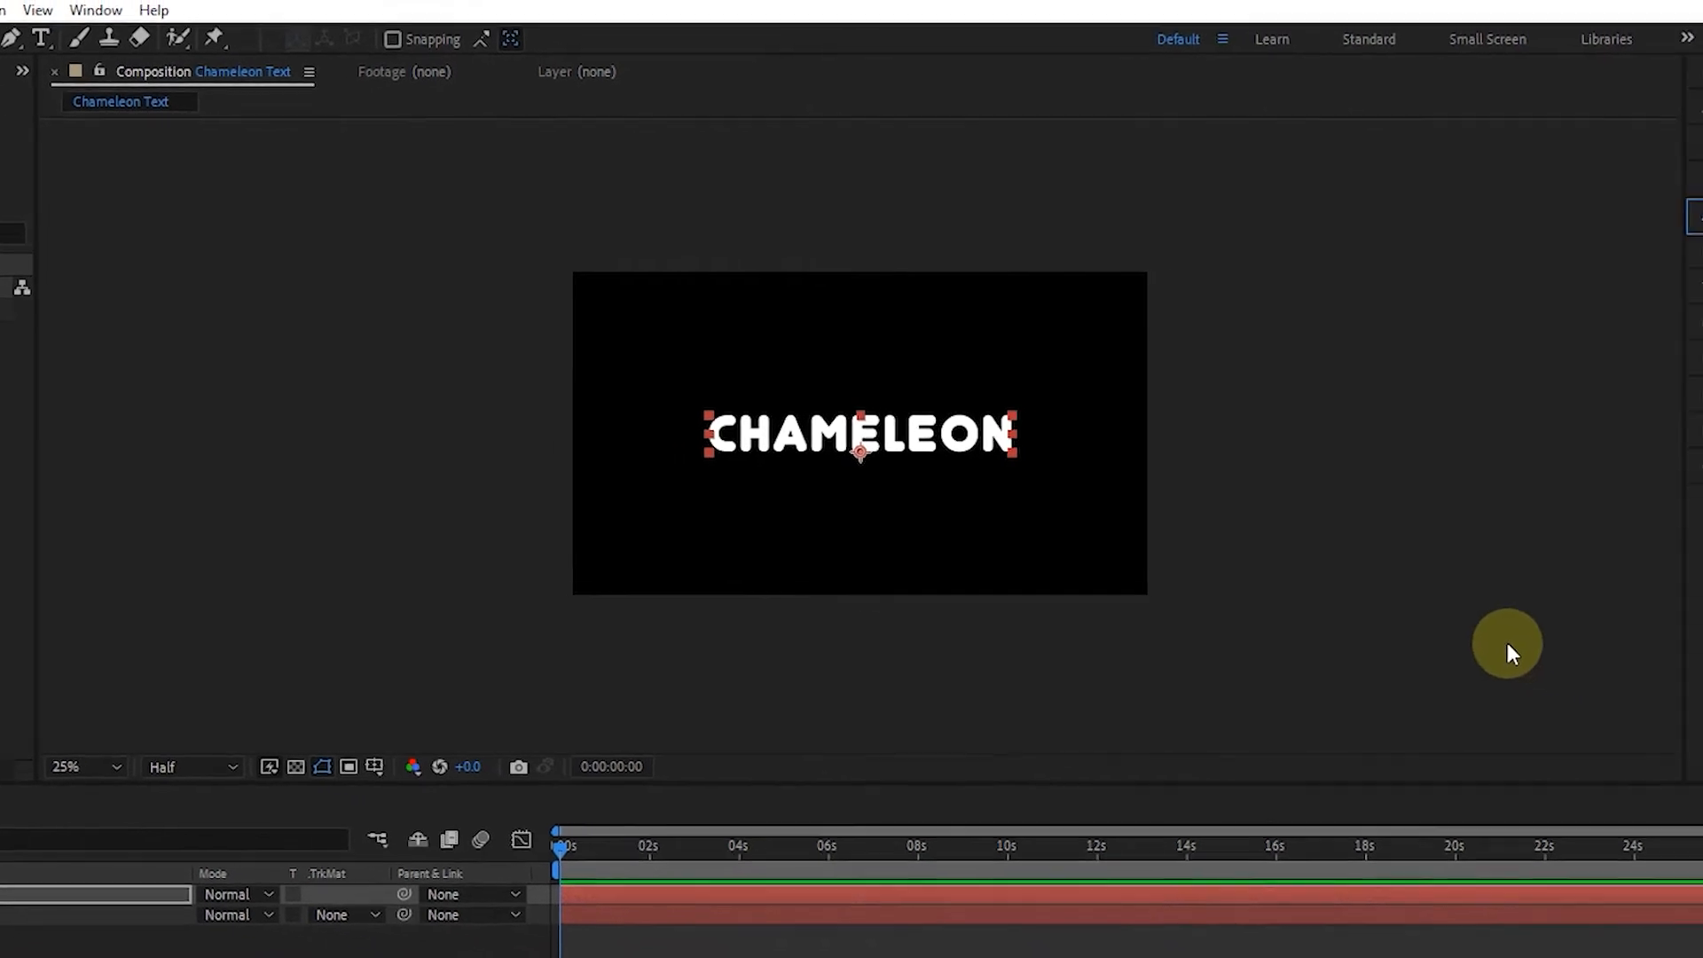
# Change the CHAMELEON text's fill color to pure red (FF0000).
pyautogui.click(1648, 456)
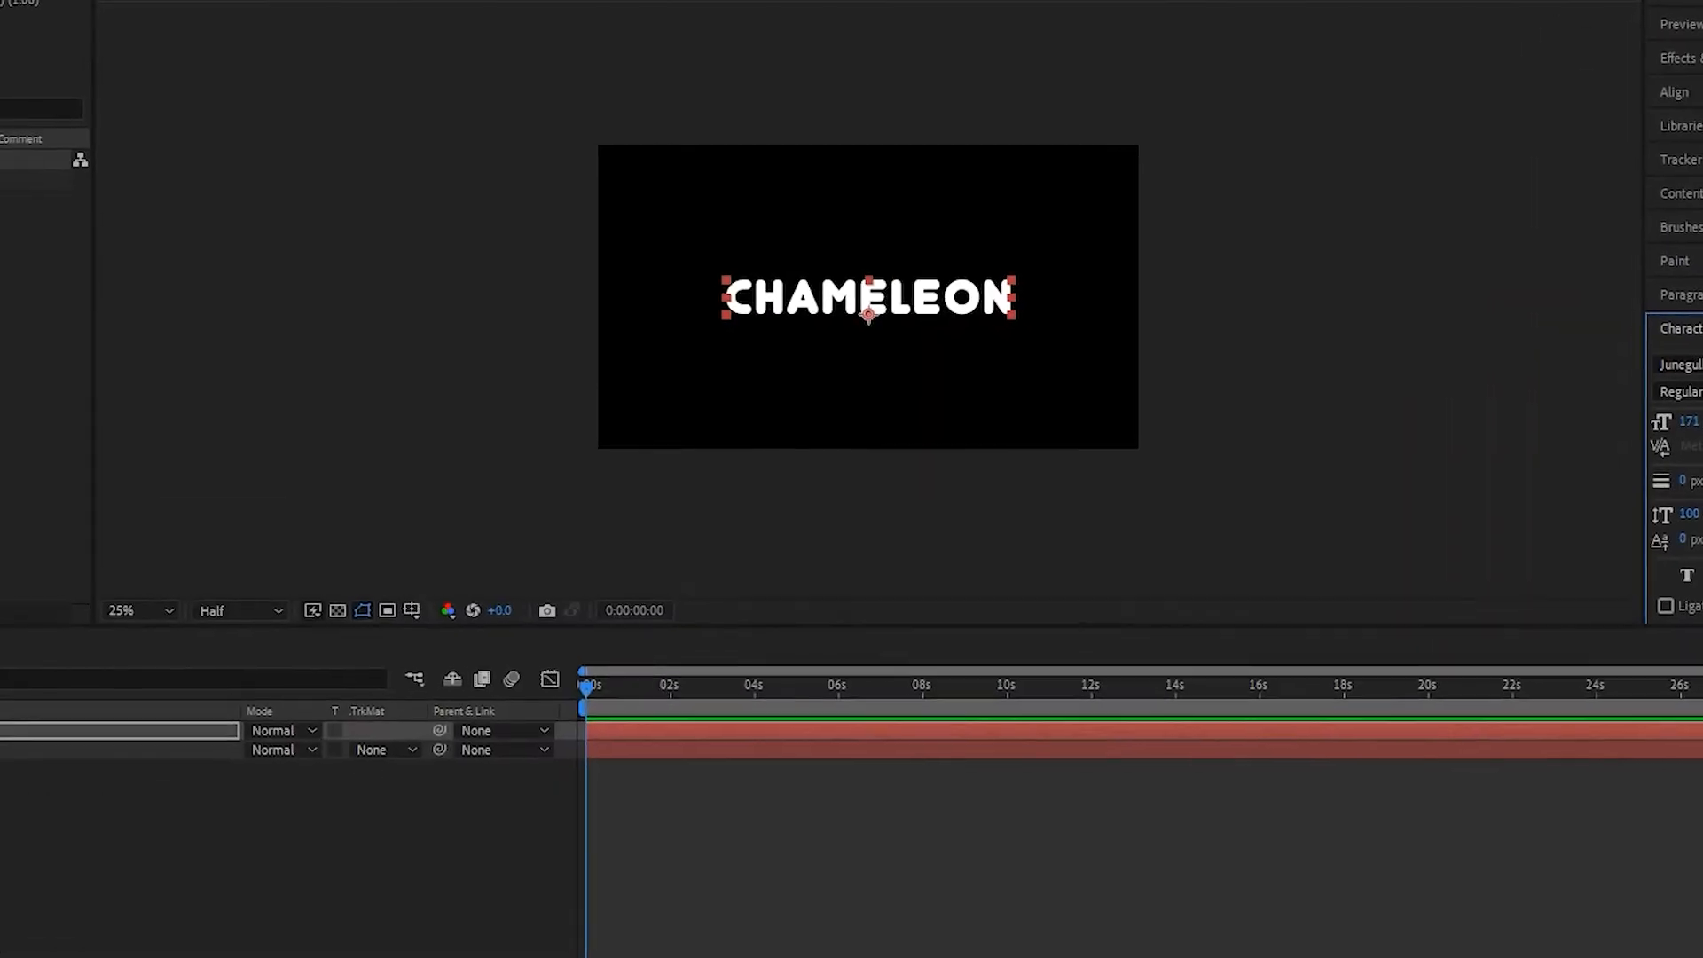
pyautogui.click(1700, 368)
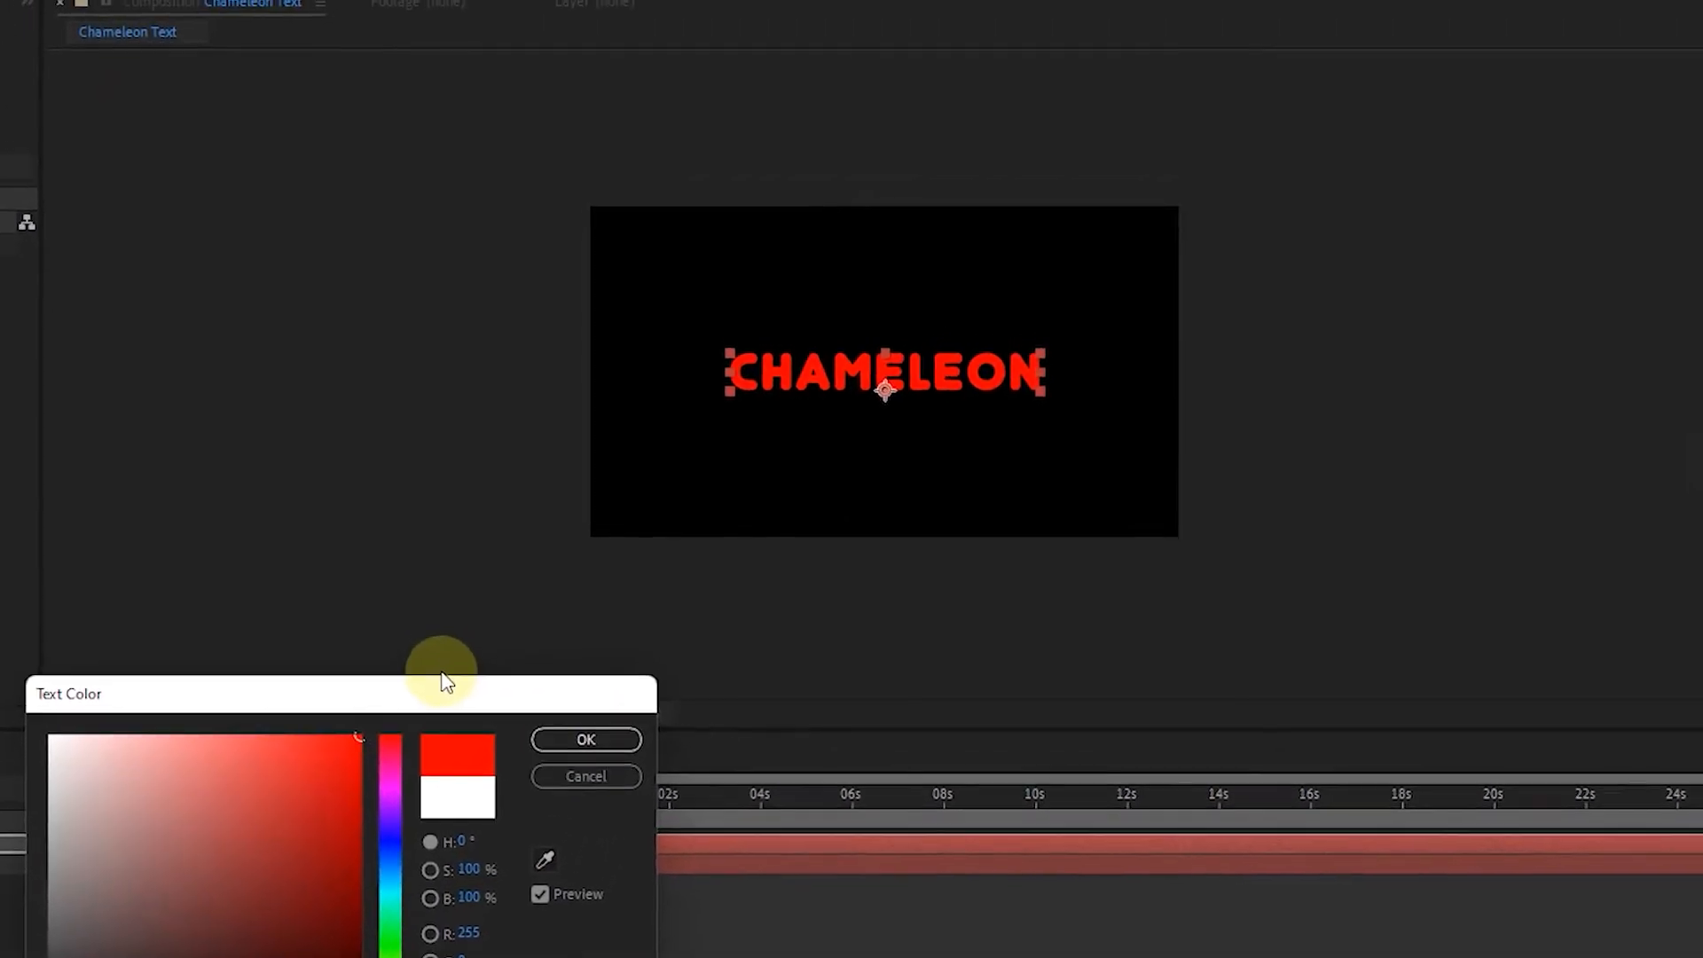
pyautogui.press('Return')
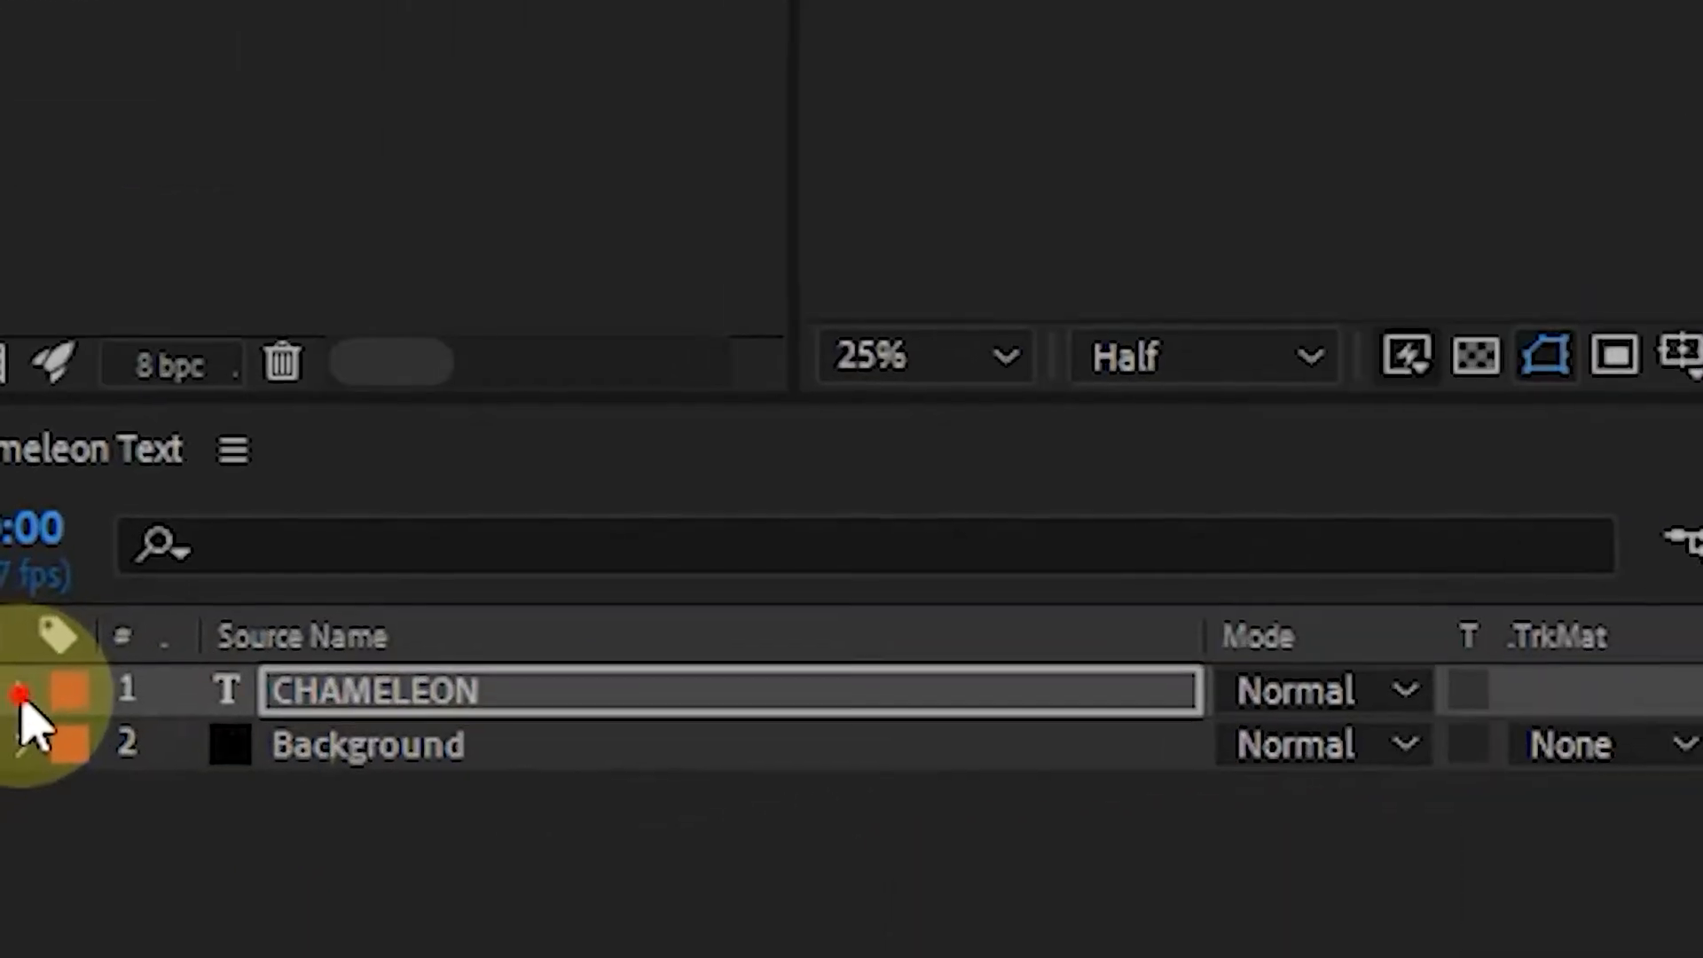
# Expand the CHAMELEON layer's properties and add an RGB Fill Color animator to its text.
pyautogui.click(0, 779)
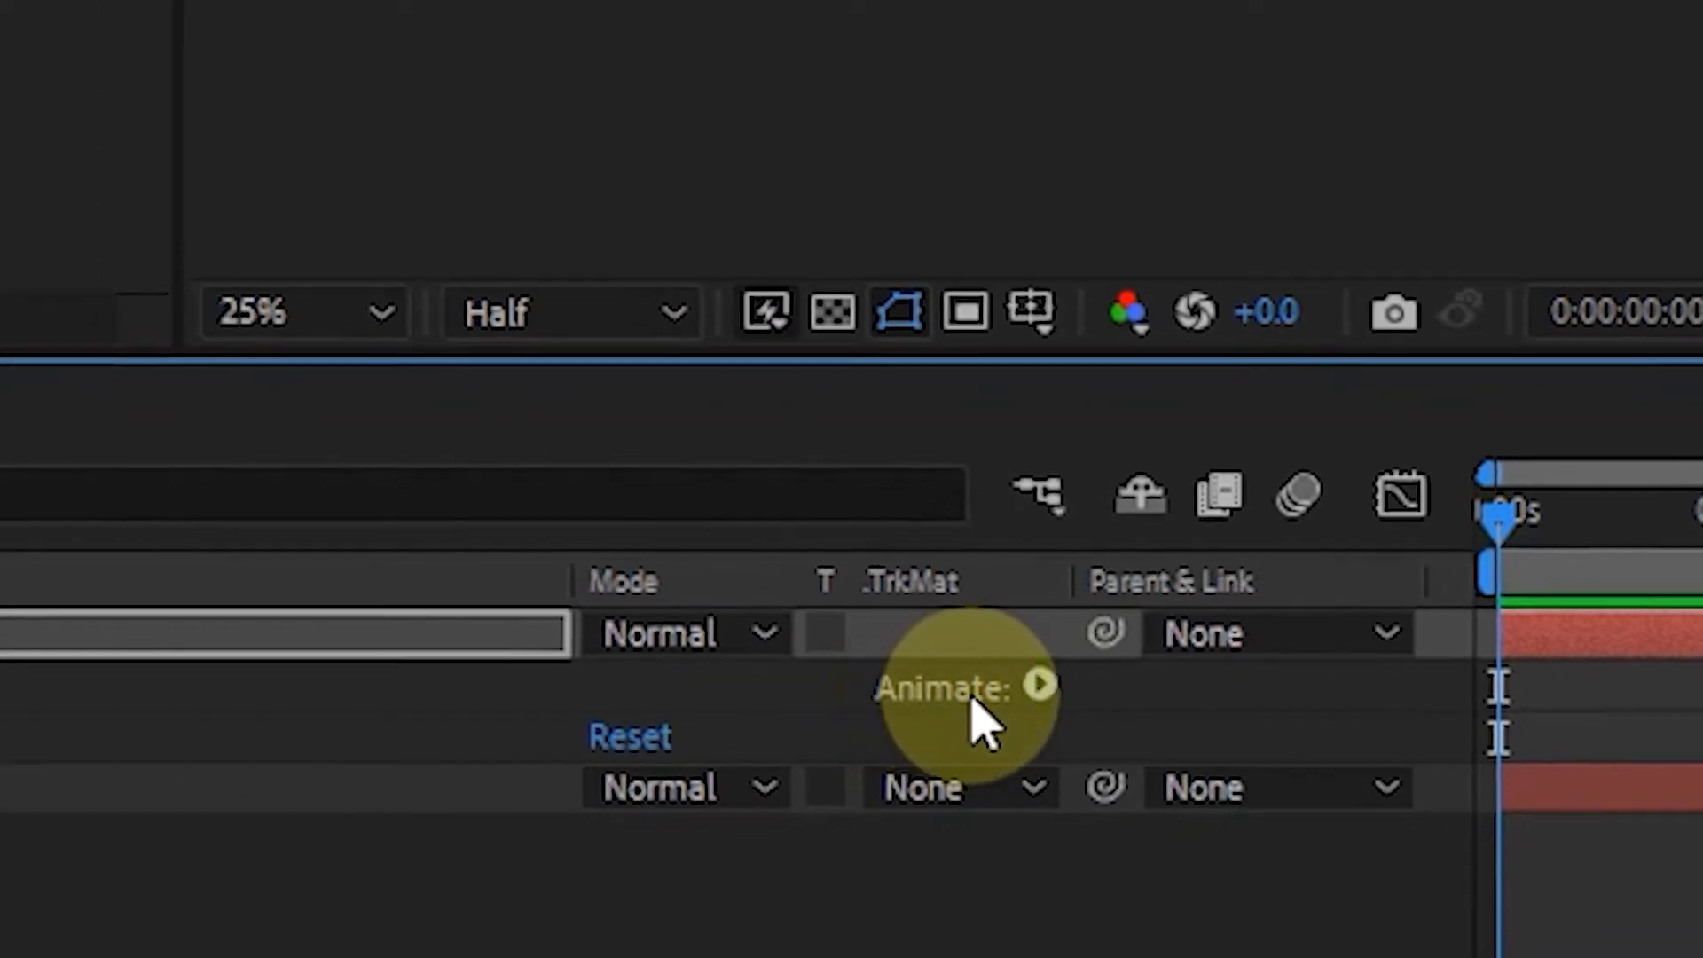
pyautogui.click(1052, 685)
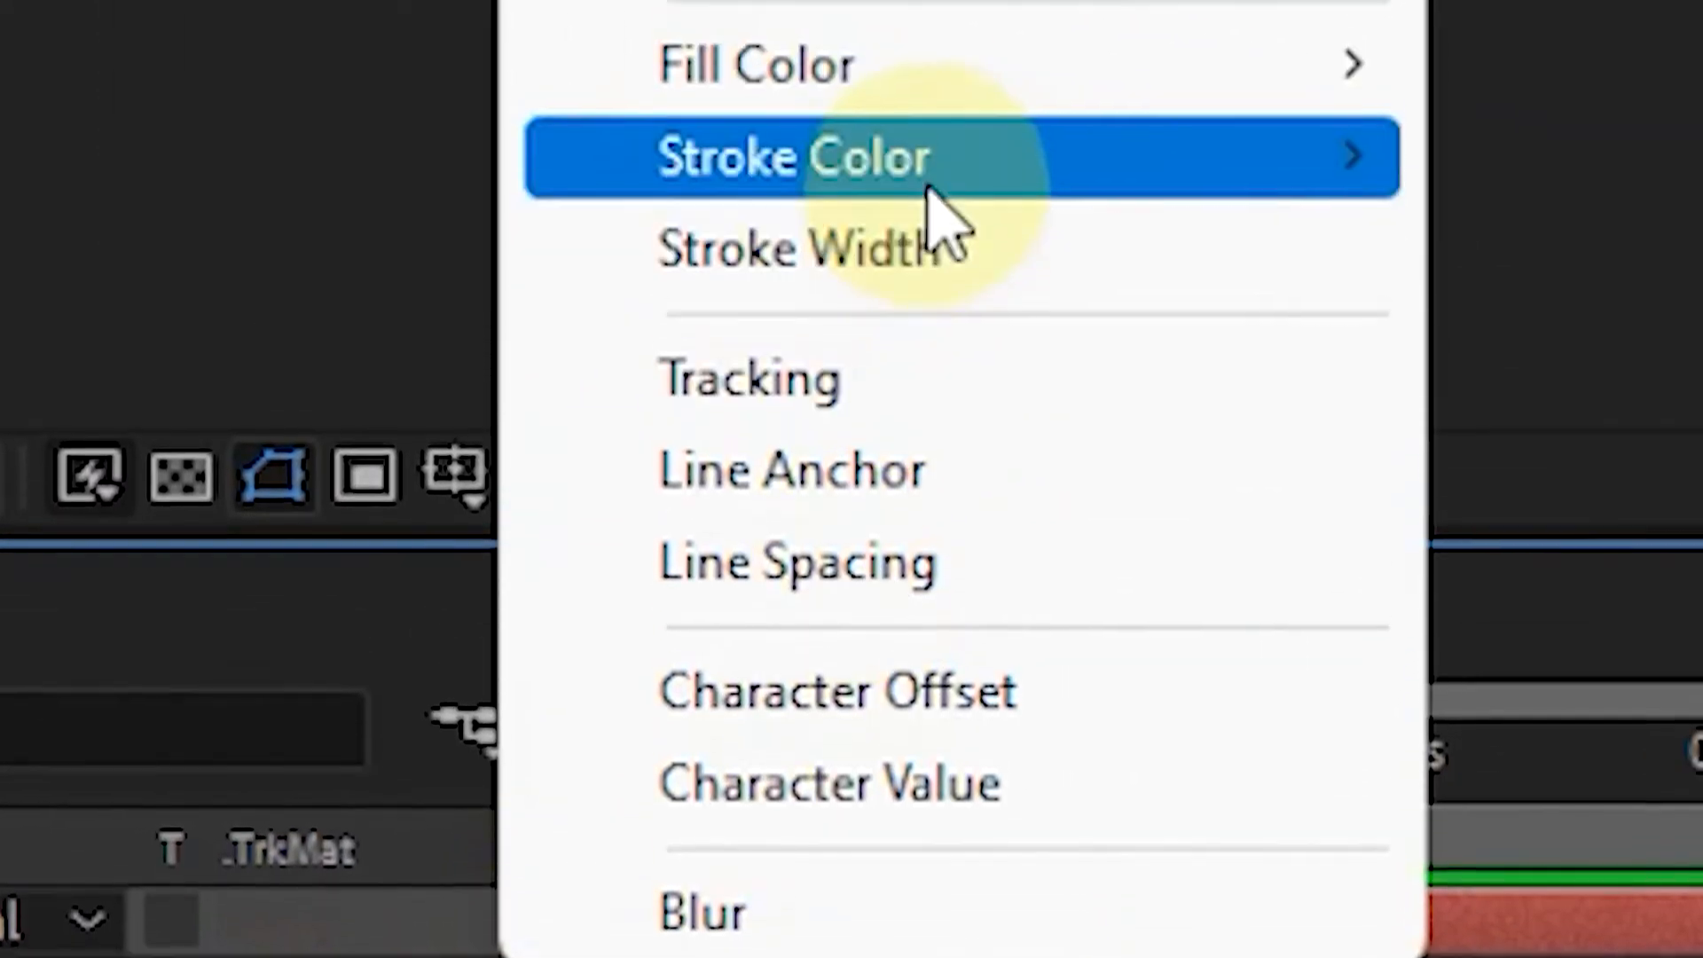
pyautogui.moveTo(927, 93)
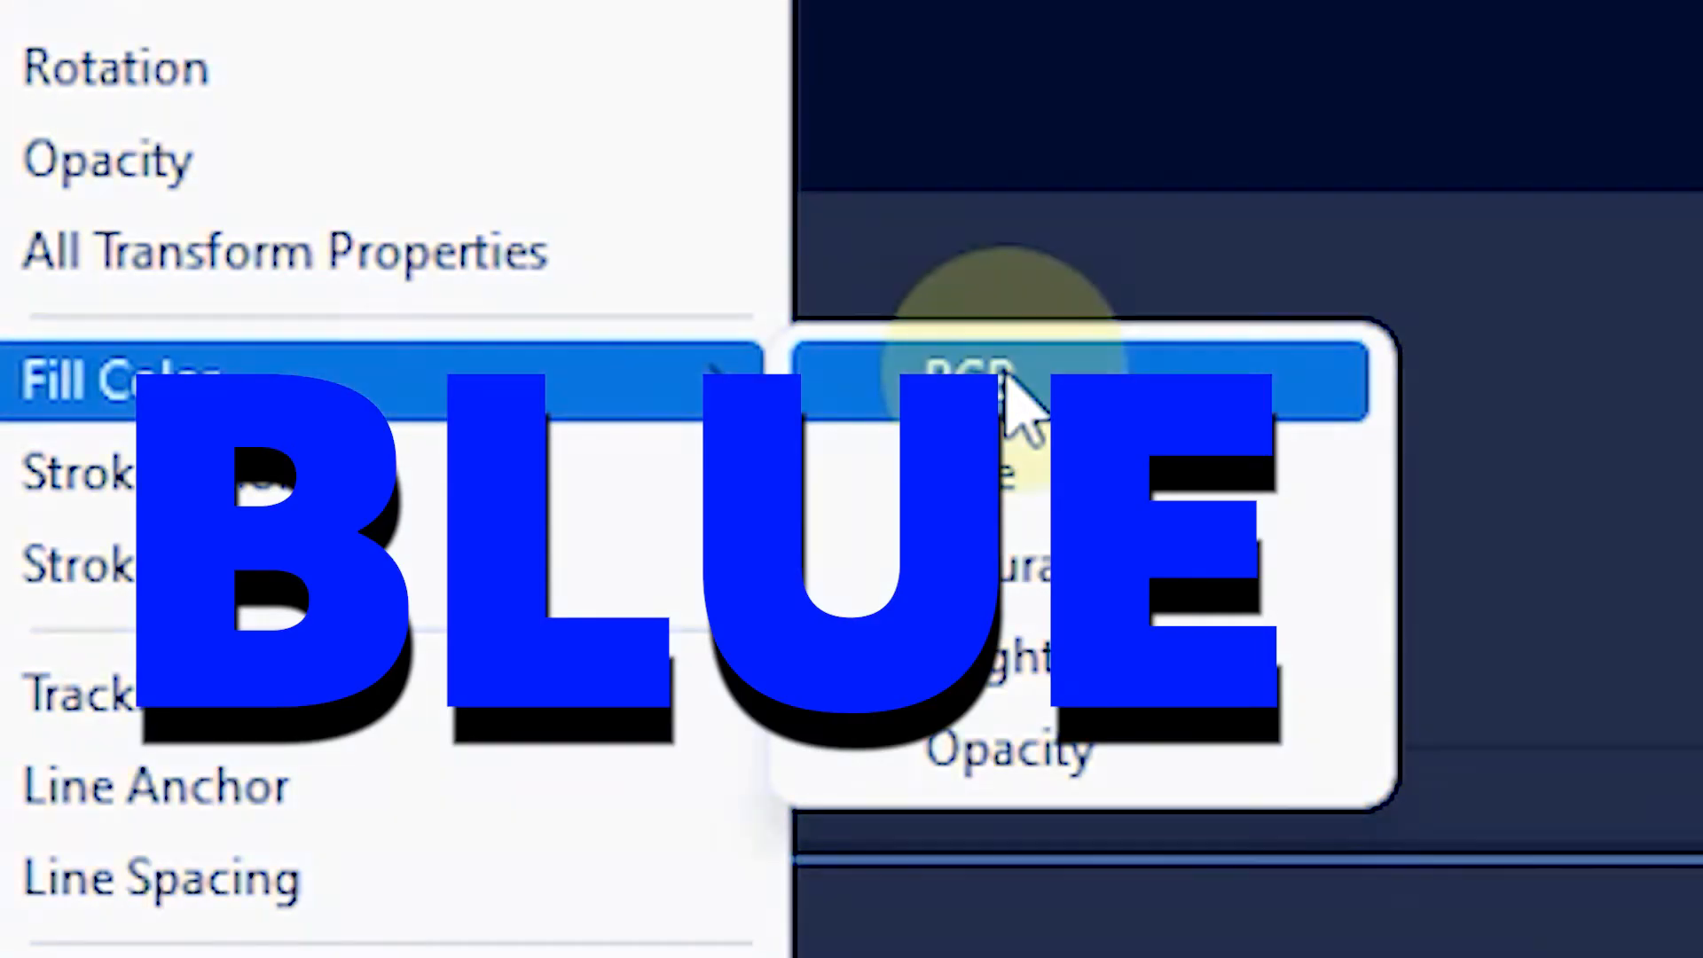
pyautogui.click(1011, 388)
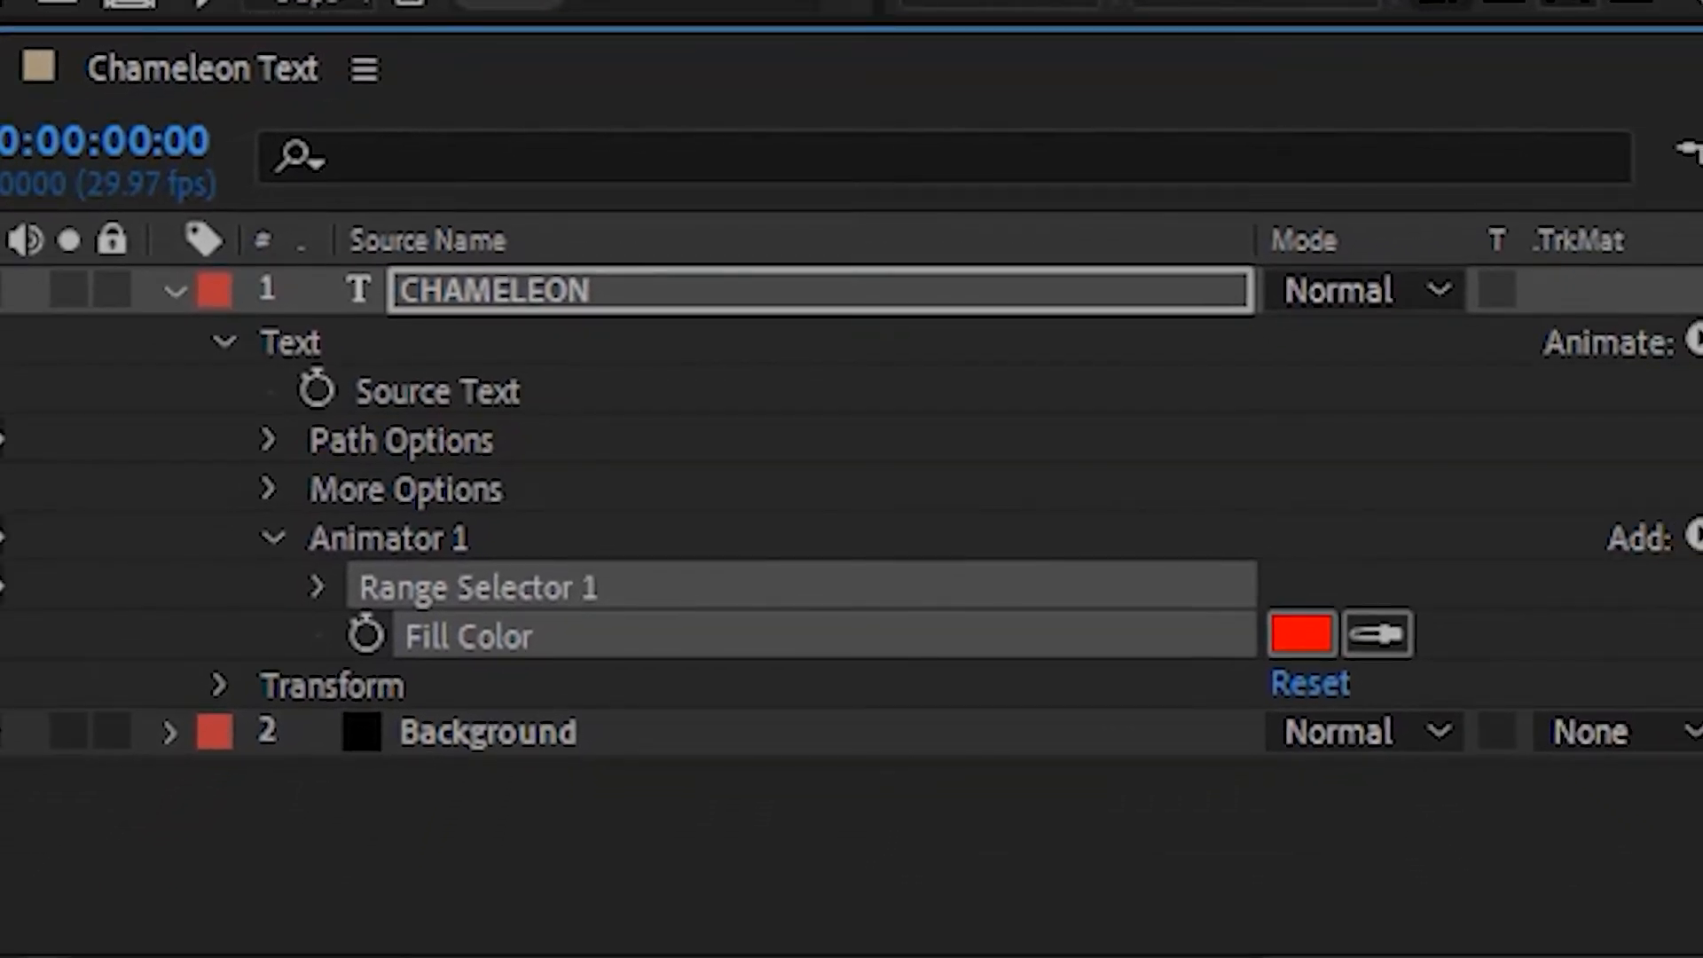
# Set the text animator's Fill Color to yellow (FFF600).
pyautogui.click(1311, 631)
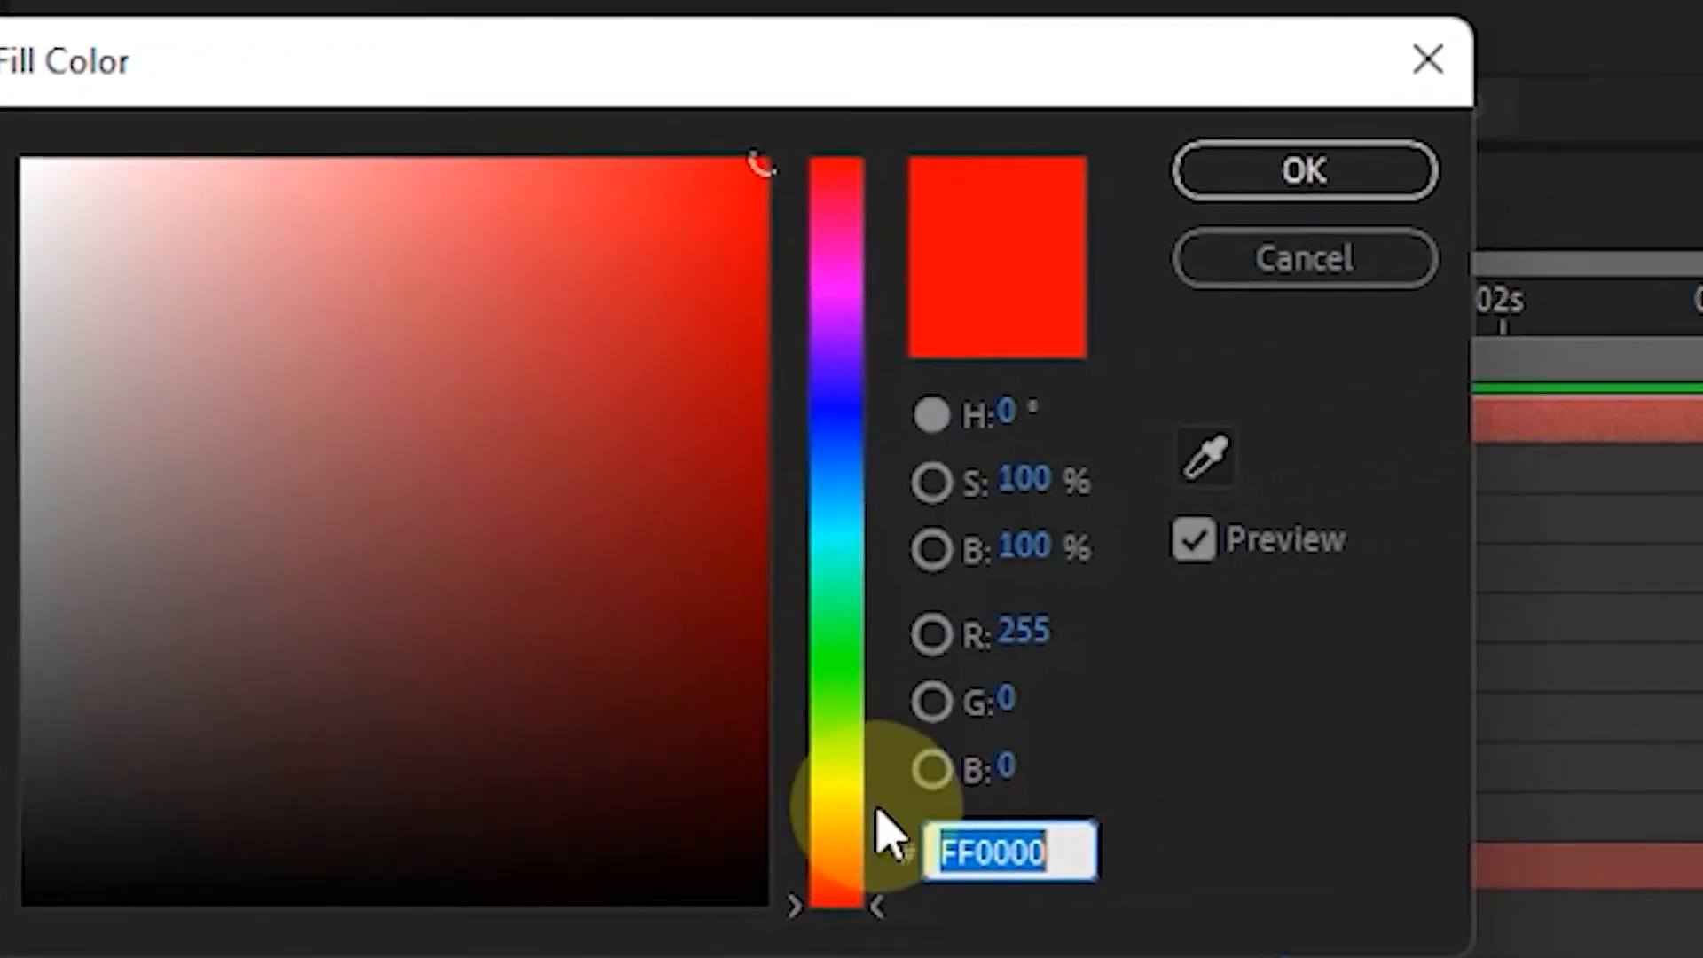
pyautogui.click(832, 800)
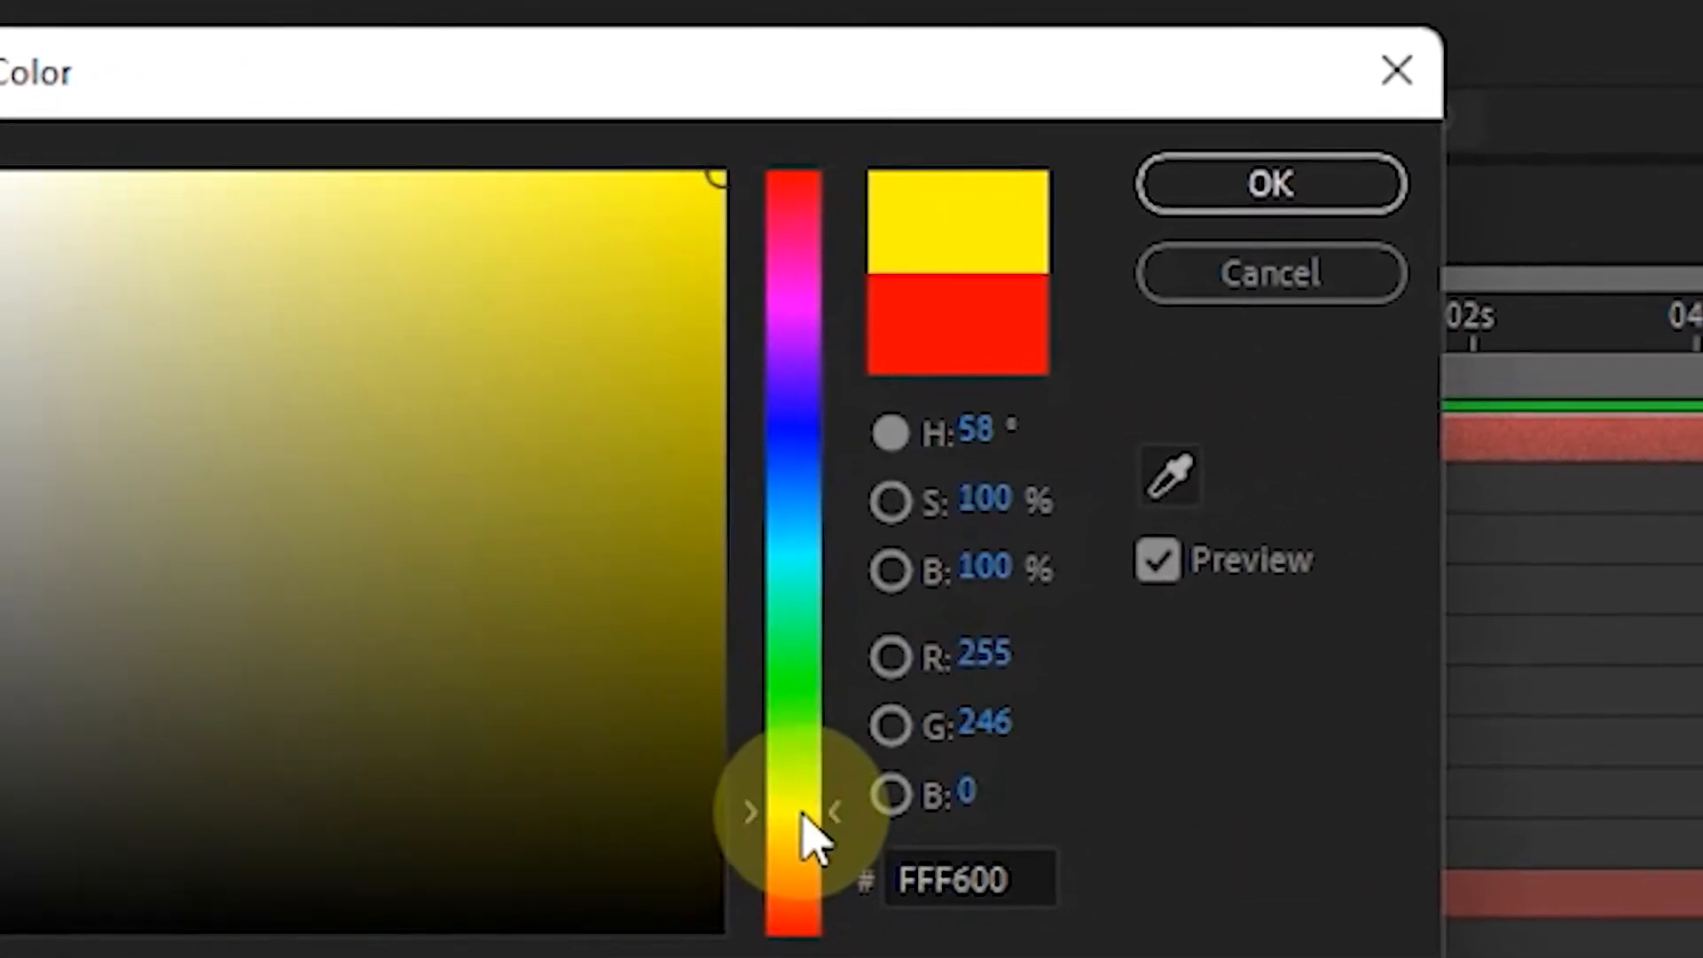
pyautogui.click(1260, 206)
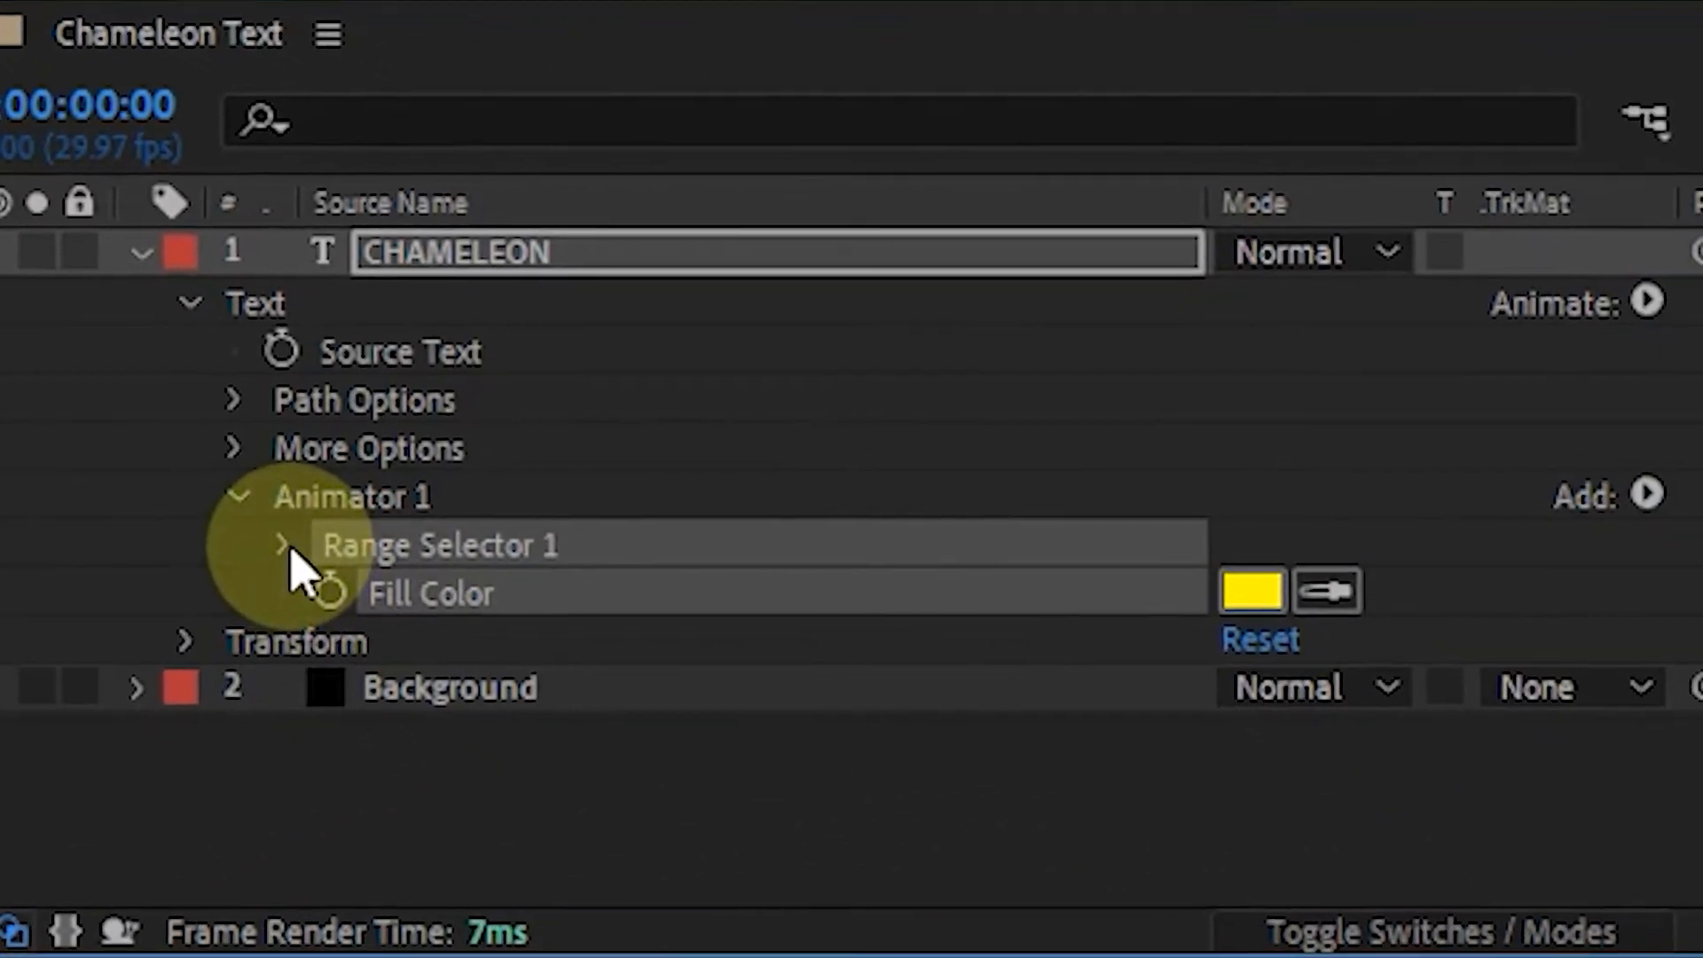
# Expand the animator's Range Selector 1, set its Start to 100%, and play the composition.
pyautogui.click(264, 546)
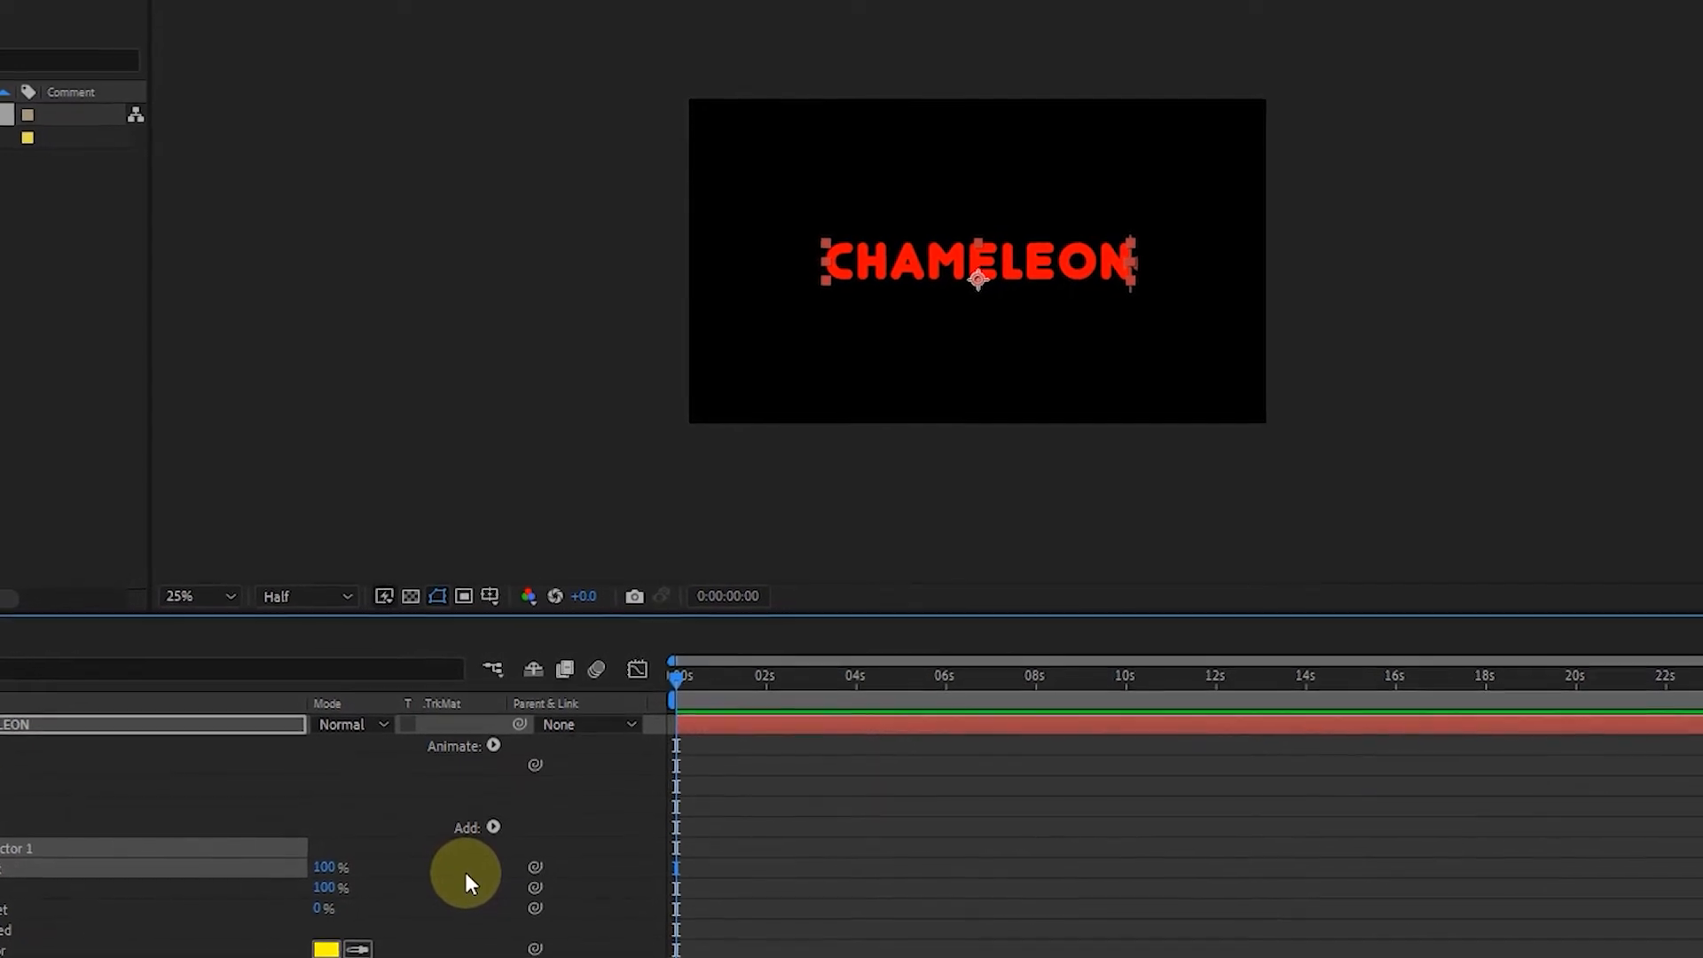
pyautogui.press('space')
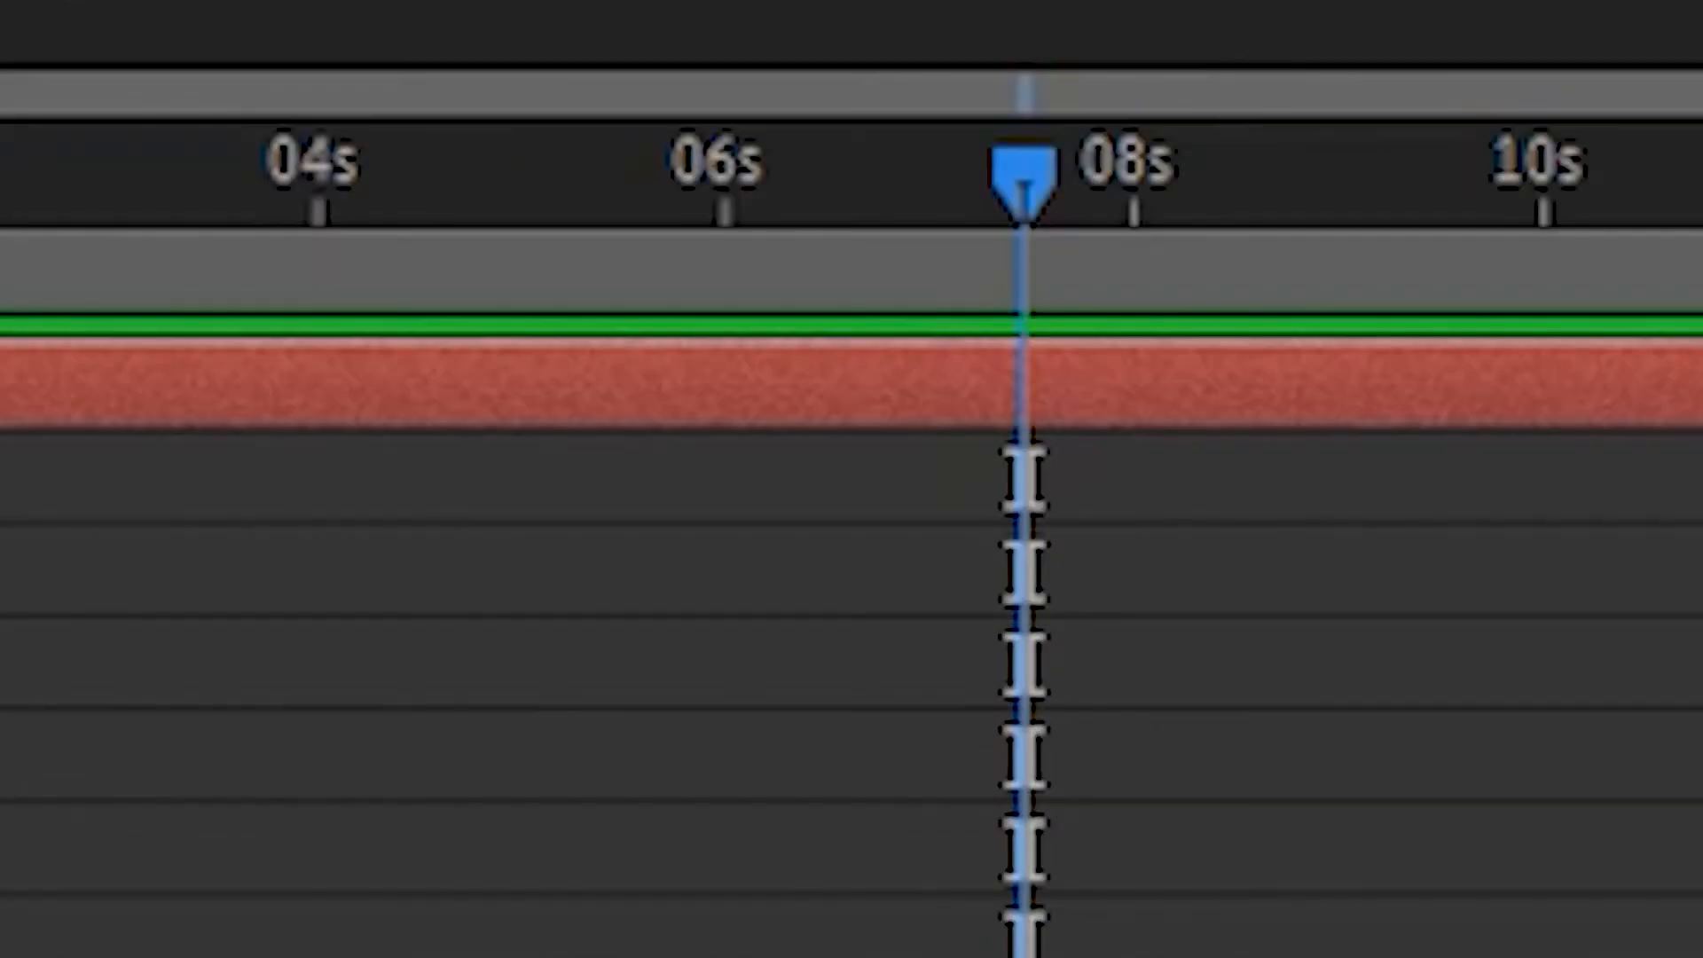
# Keyframe Range Selector 1's Start from 0% at the composition's beginning to 100% at 4 seconds, and play the animation from the beginning.
pyautogui.moveTo(1027, 210); pyautogui.dragTo(714, 390)
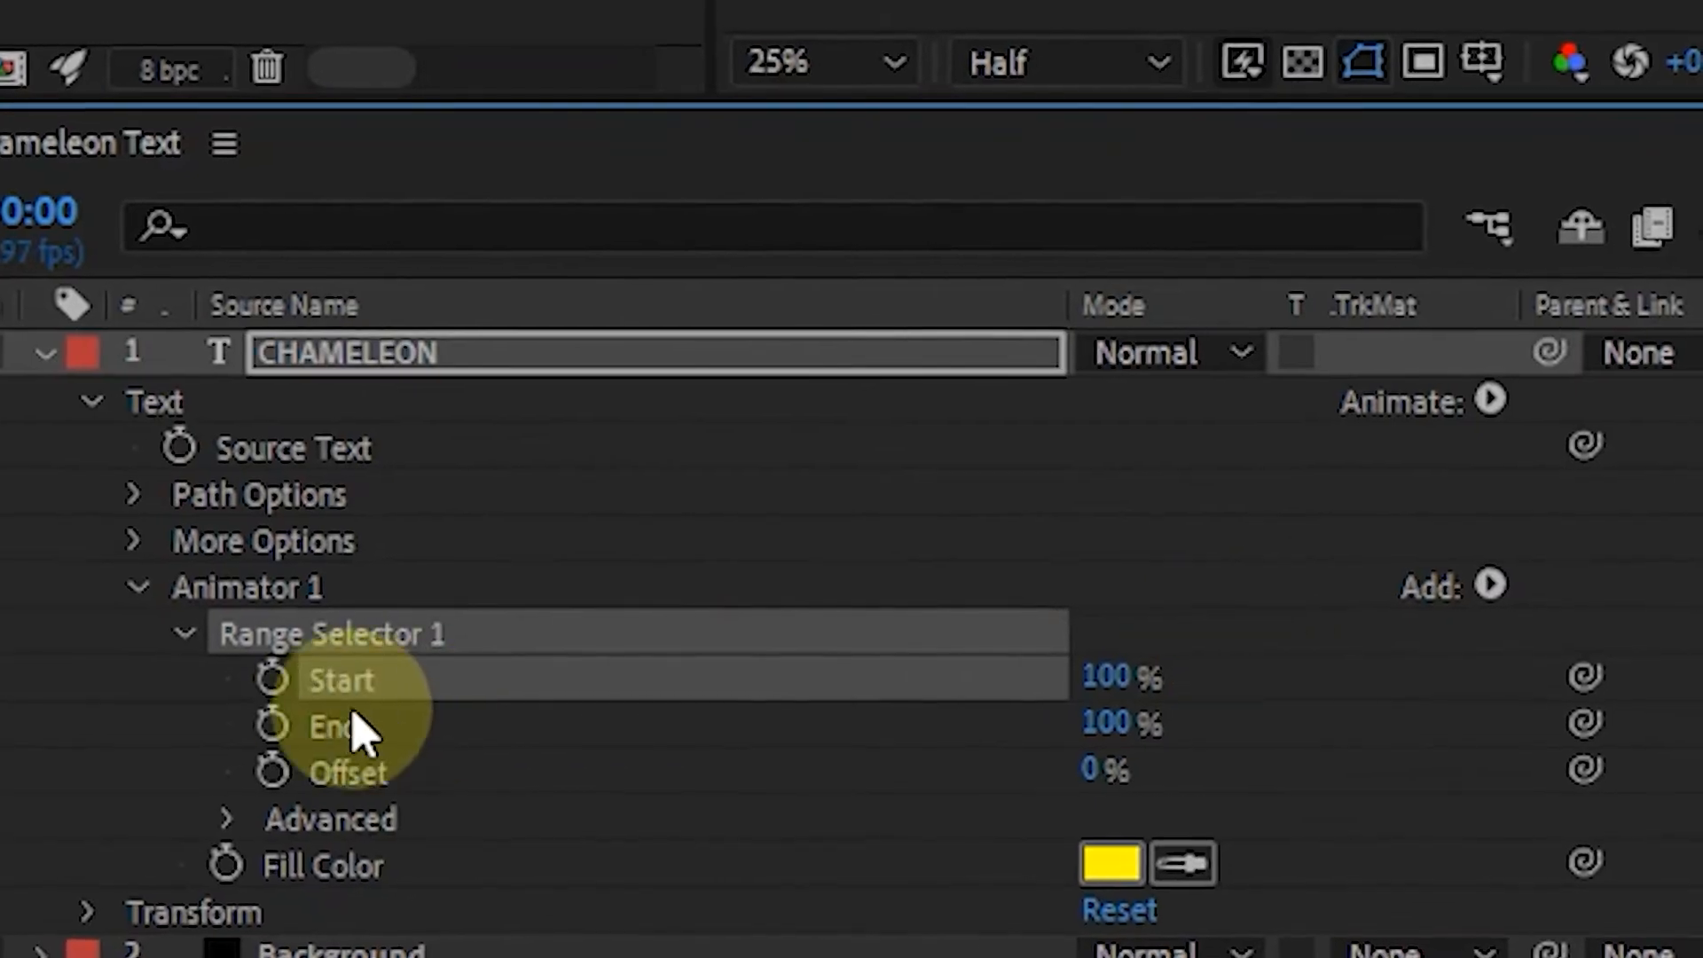
pyautogui.click(218, 700)
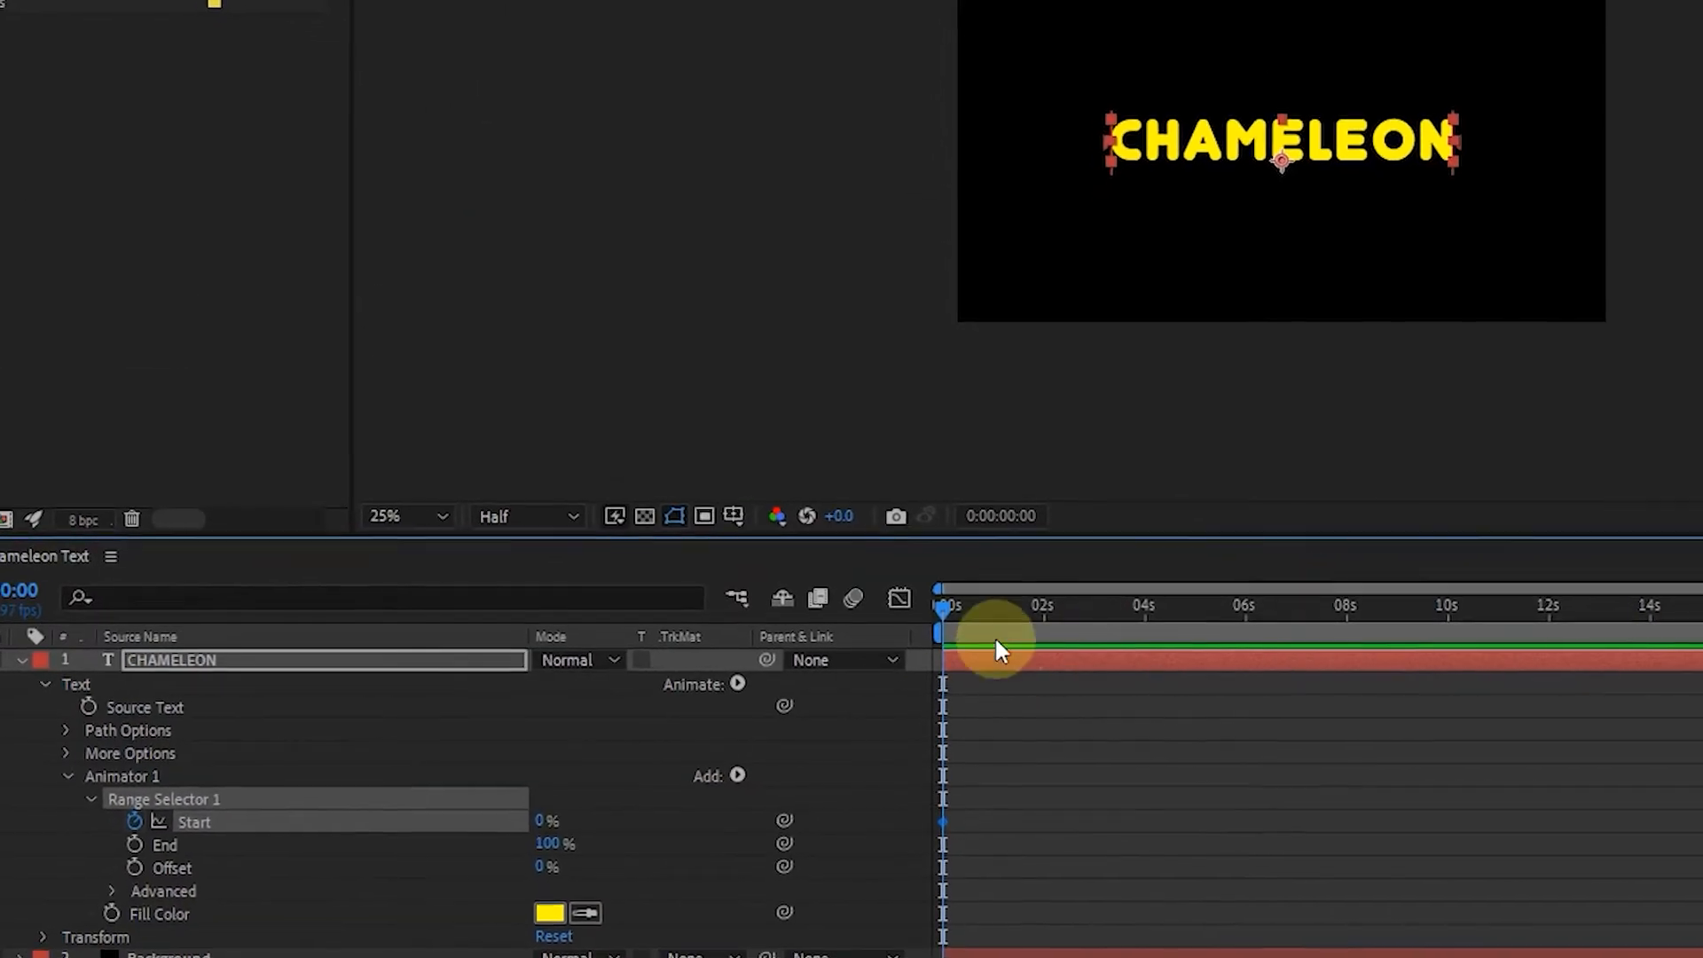
pyautogui.moveTo(943, 607); pyautogui.dragTo(1173, 605)
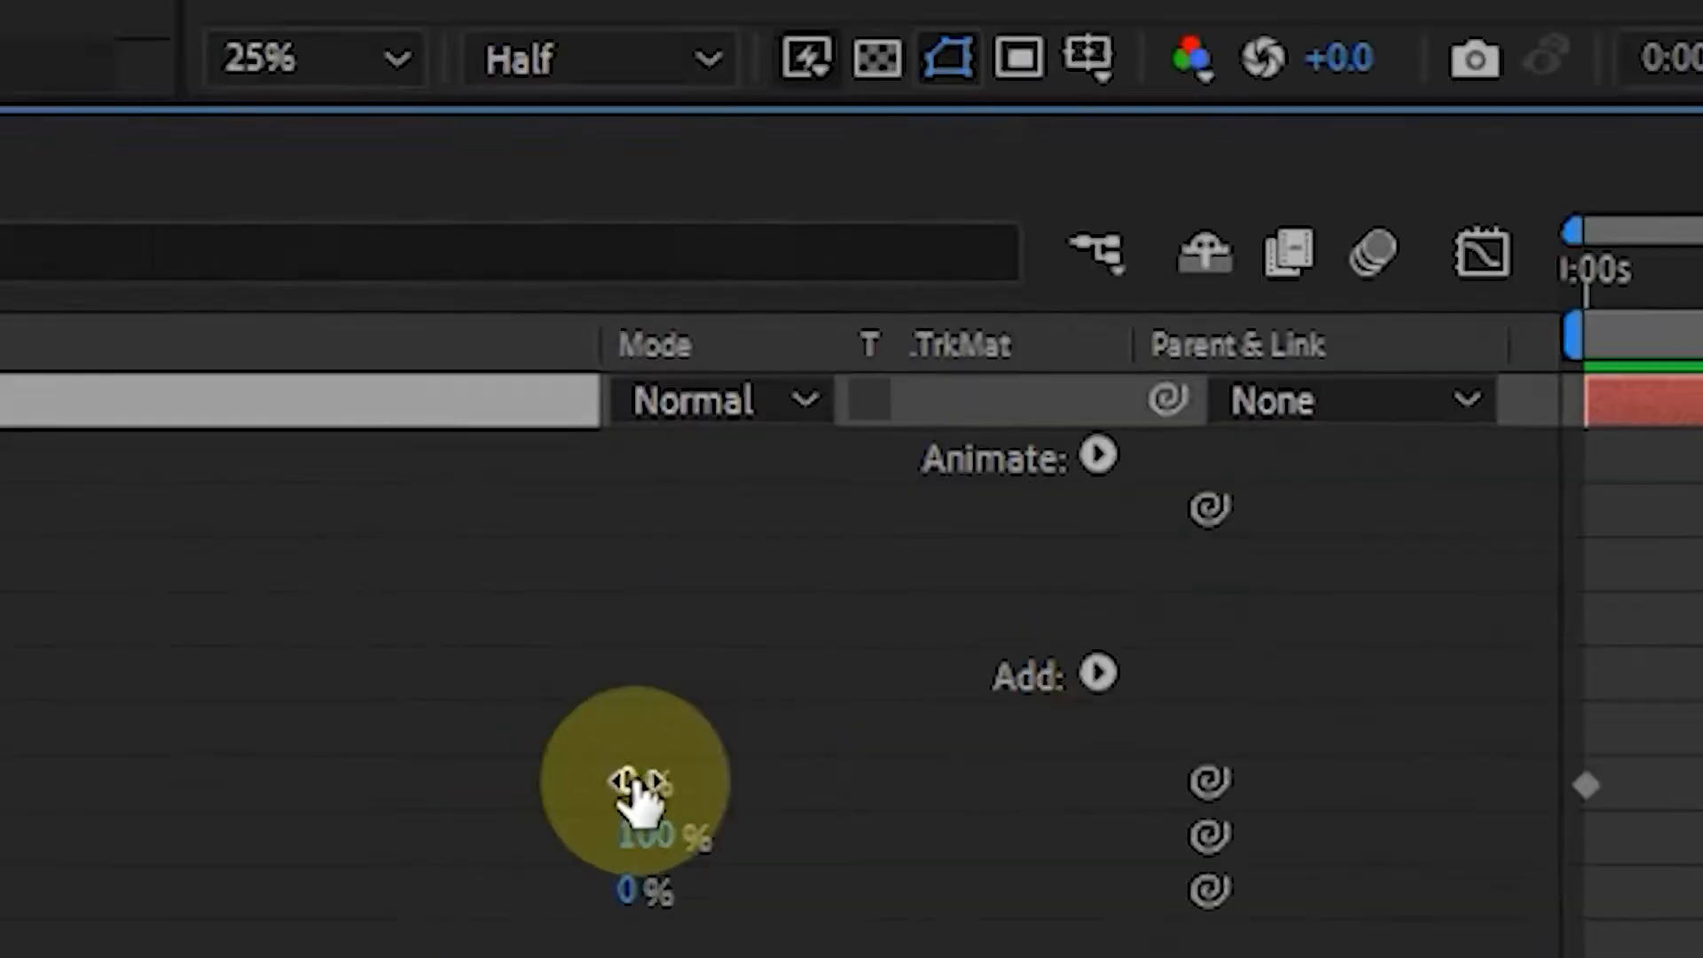
pyautogui.moveTo(637, 781); pyautogui.dragTo(962, 778)
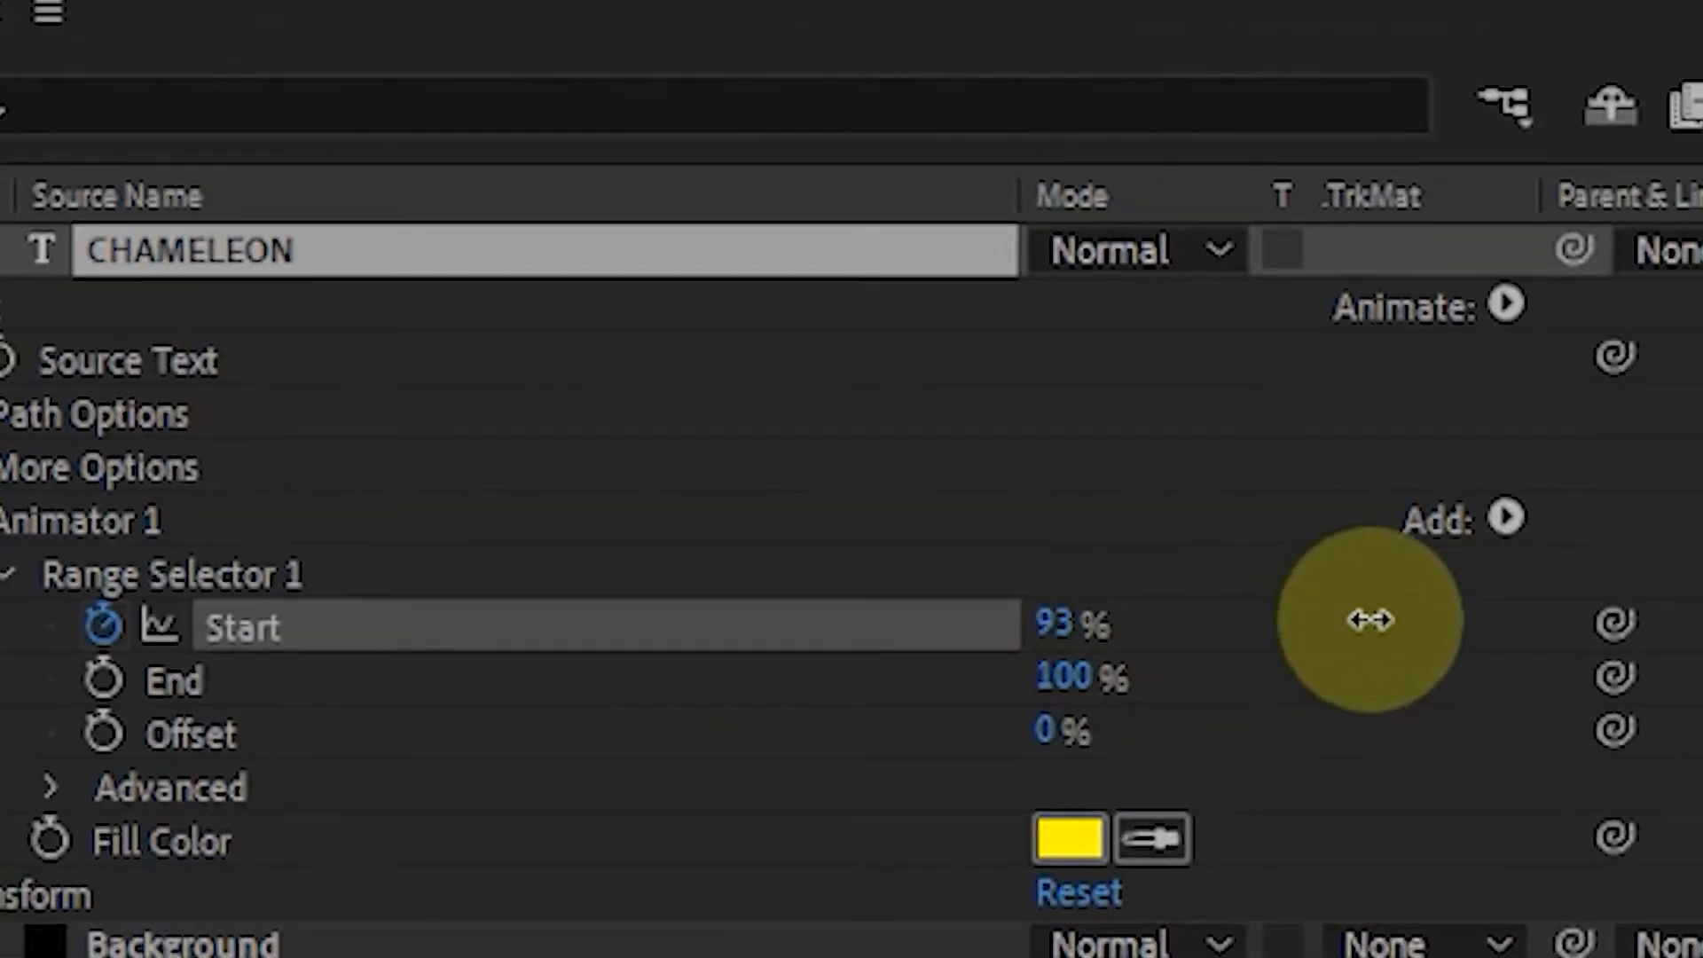
pyautogui.moveTo(1371, 619); pyautogui.dragTo(1572, 661)
pyautogui.moveTo(1452, 456); pyautogui.dragTo(999, 575)
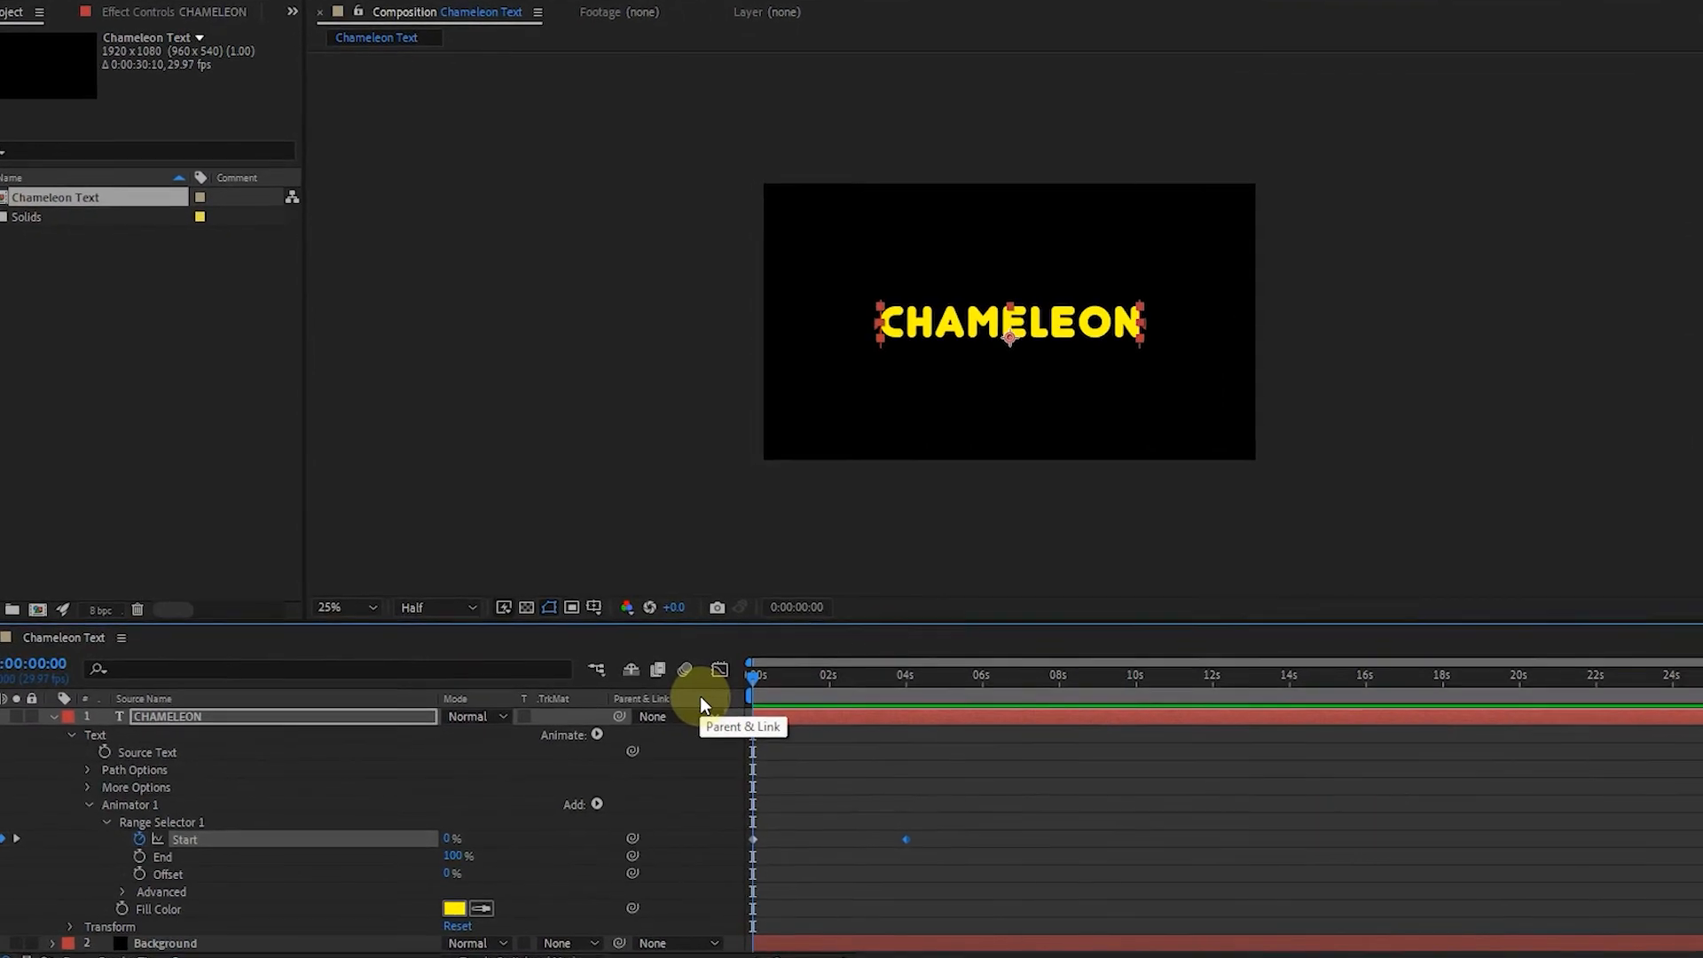
pyautogui.press('space')
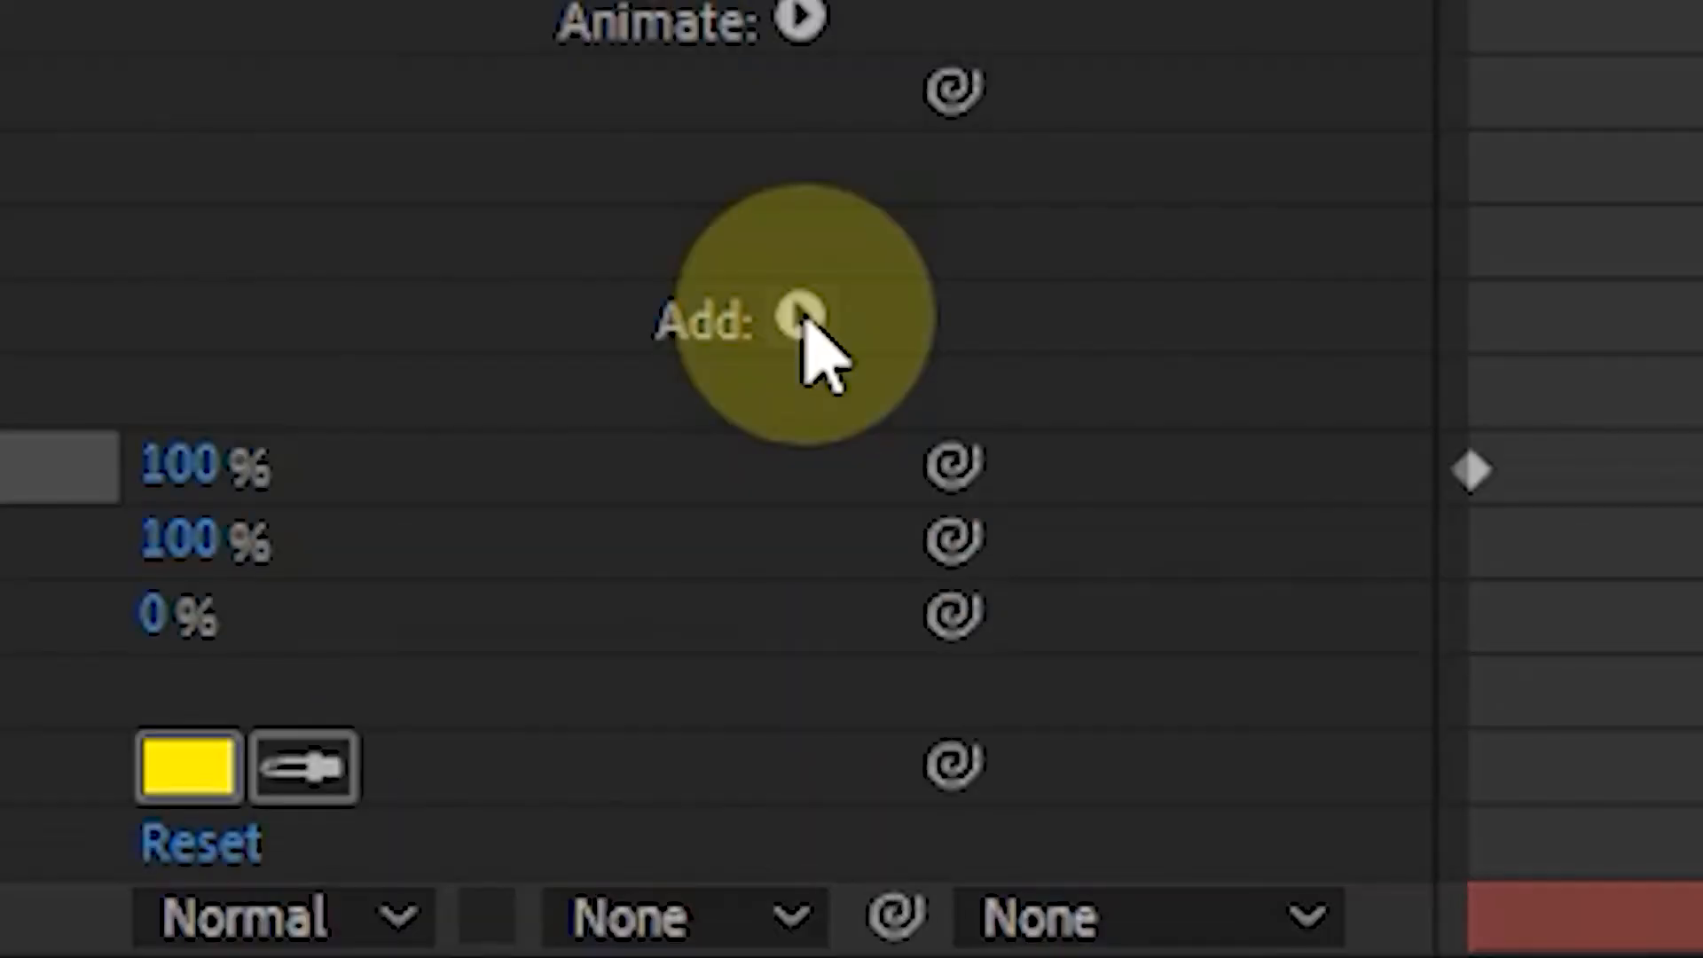
# Add an Opacity property to Animator 1 of the CHAMELEON text layer.
pyautogui.click(805, 321)
pyautogui.moveTo(865, 342)
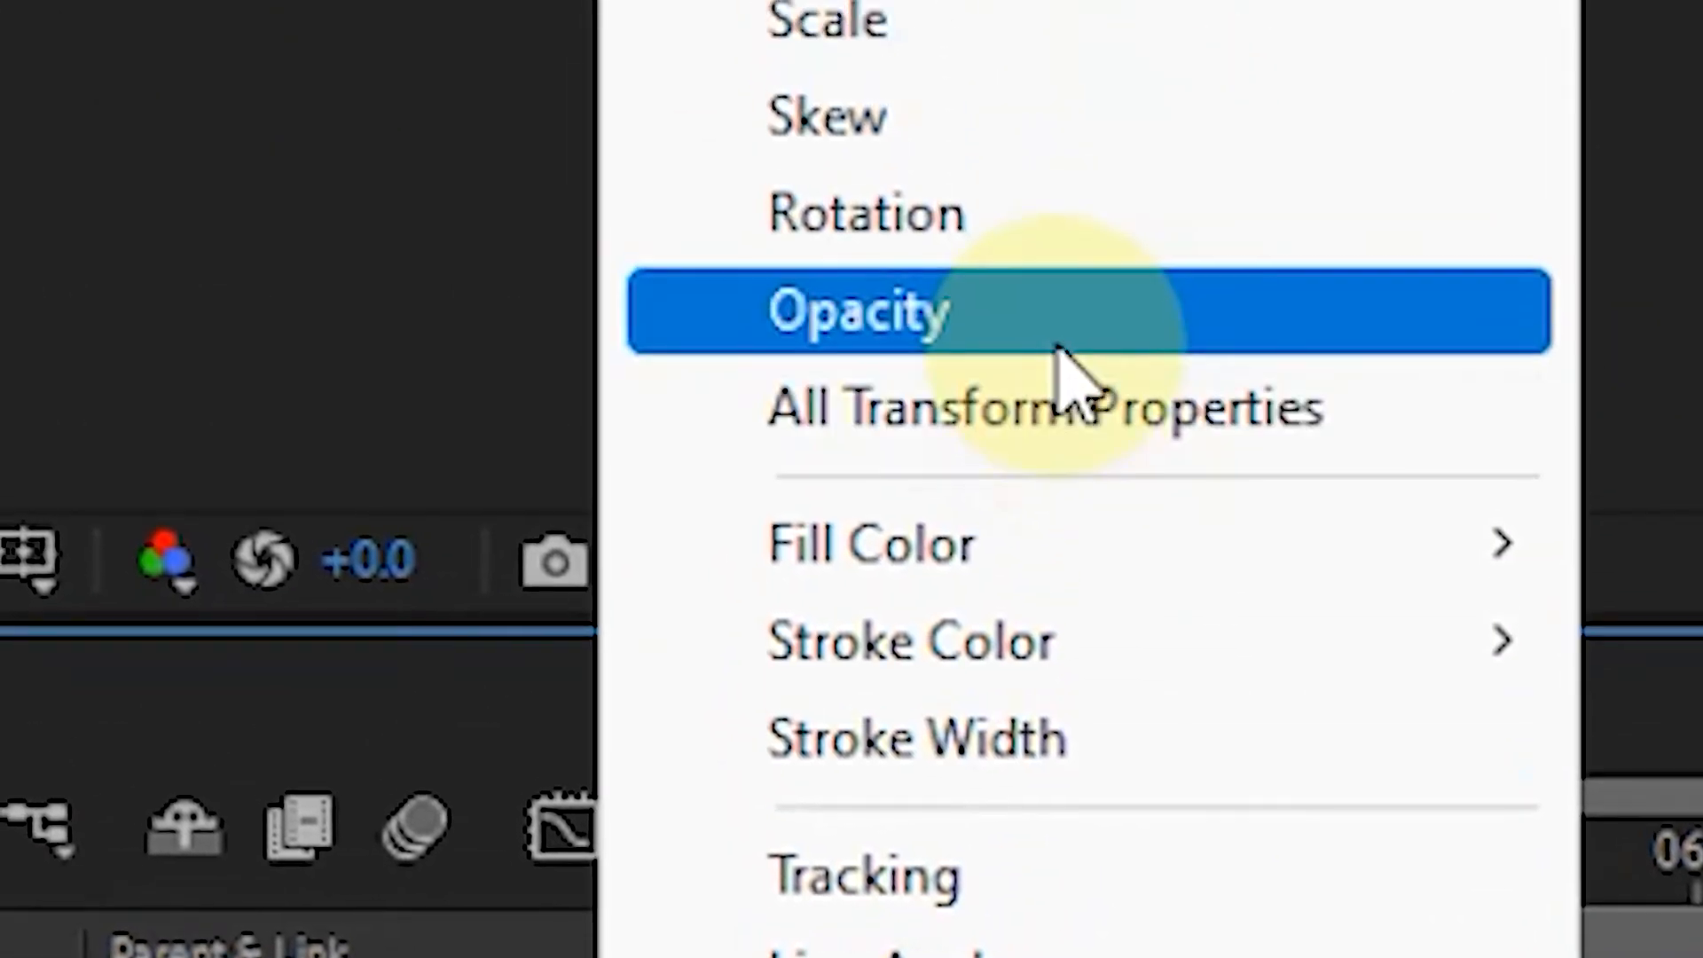
pyautogui.click(1060, 348)
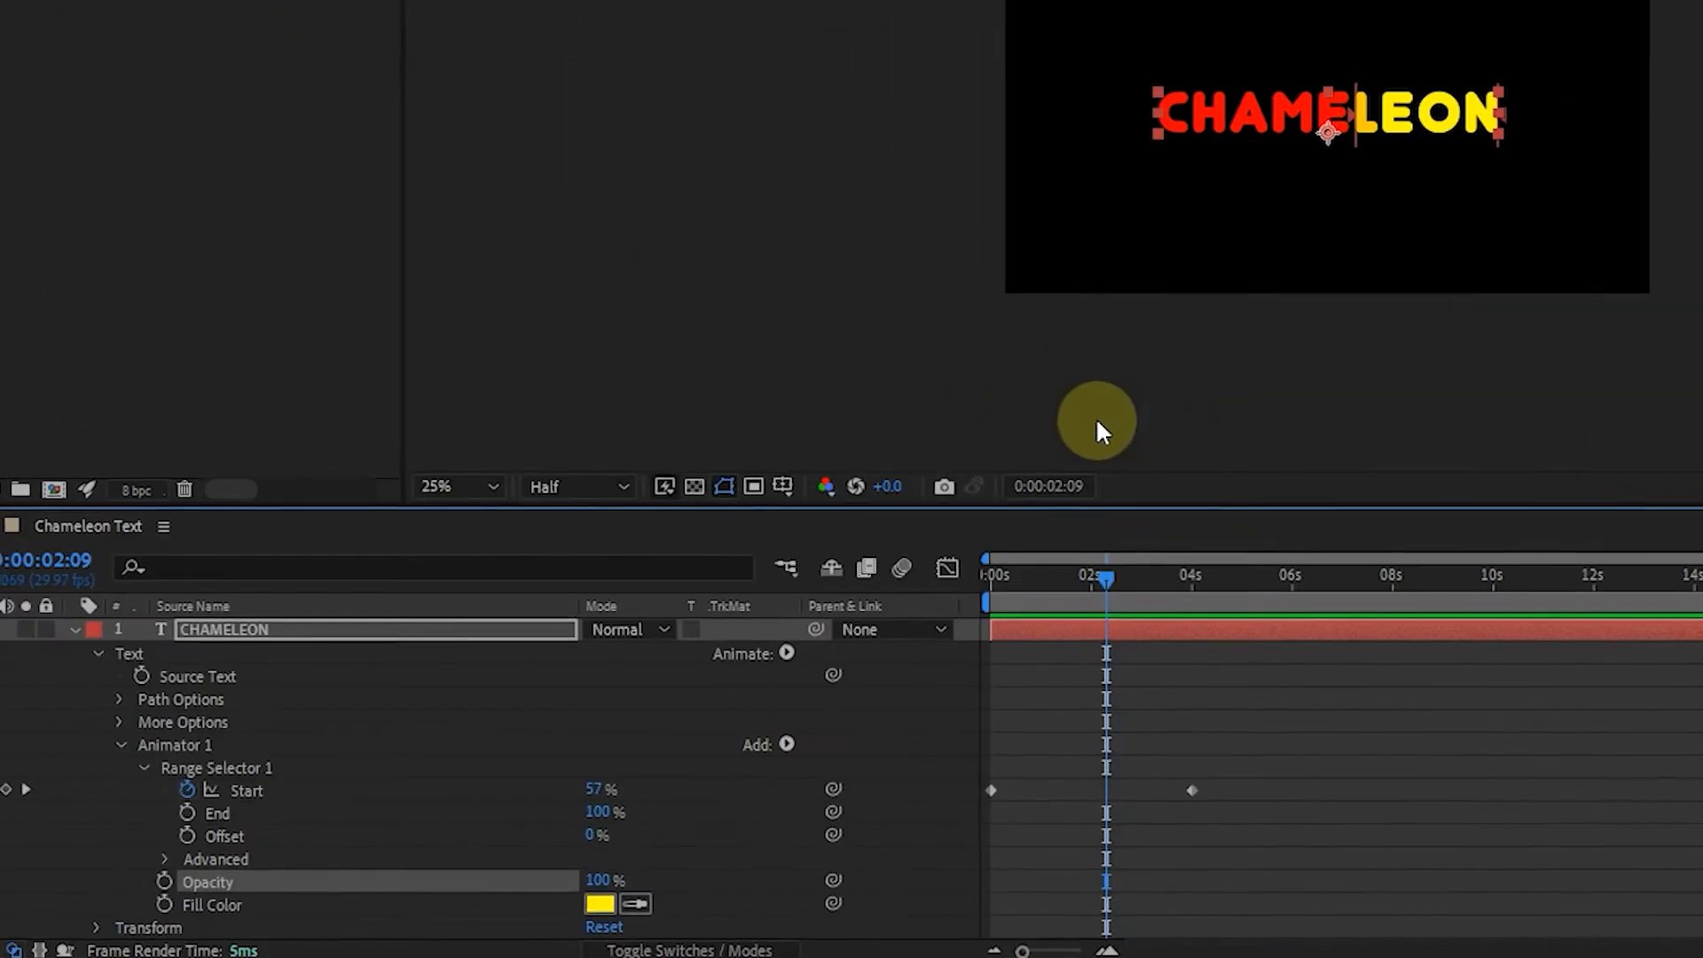
# Keyframe the animator's Opacity from 0% at 0:00:00:00 to 100% at 0:00:00:16, and preview the fade-in from the beginning.
pyautogui.moveTo(1109, 578); pyautogui.dragTo(951, 621)
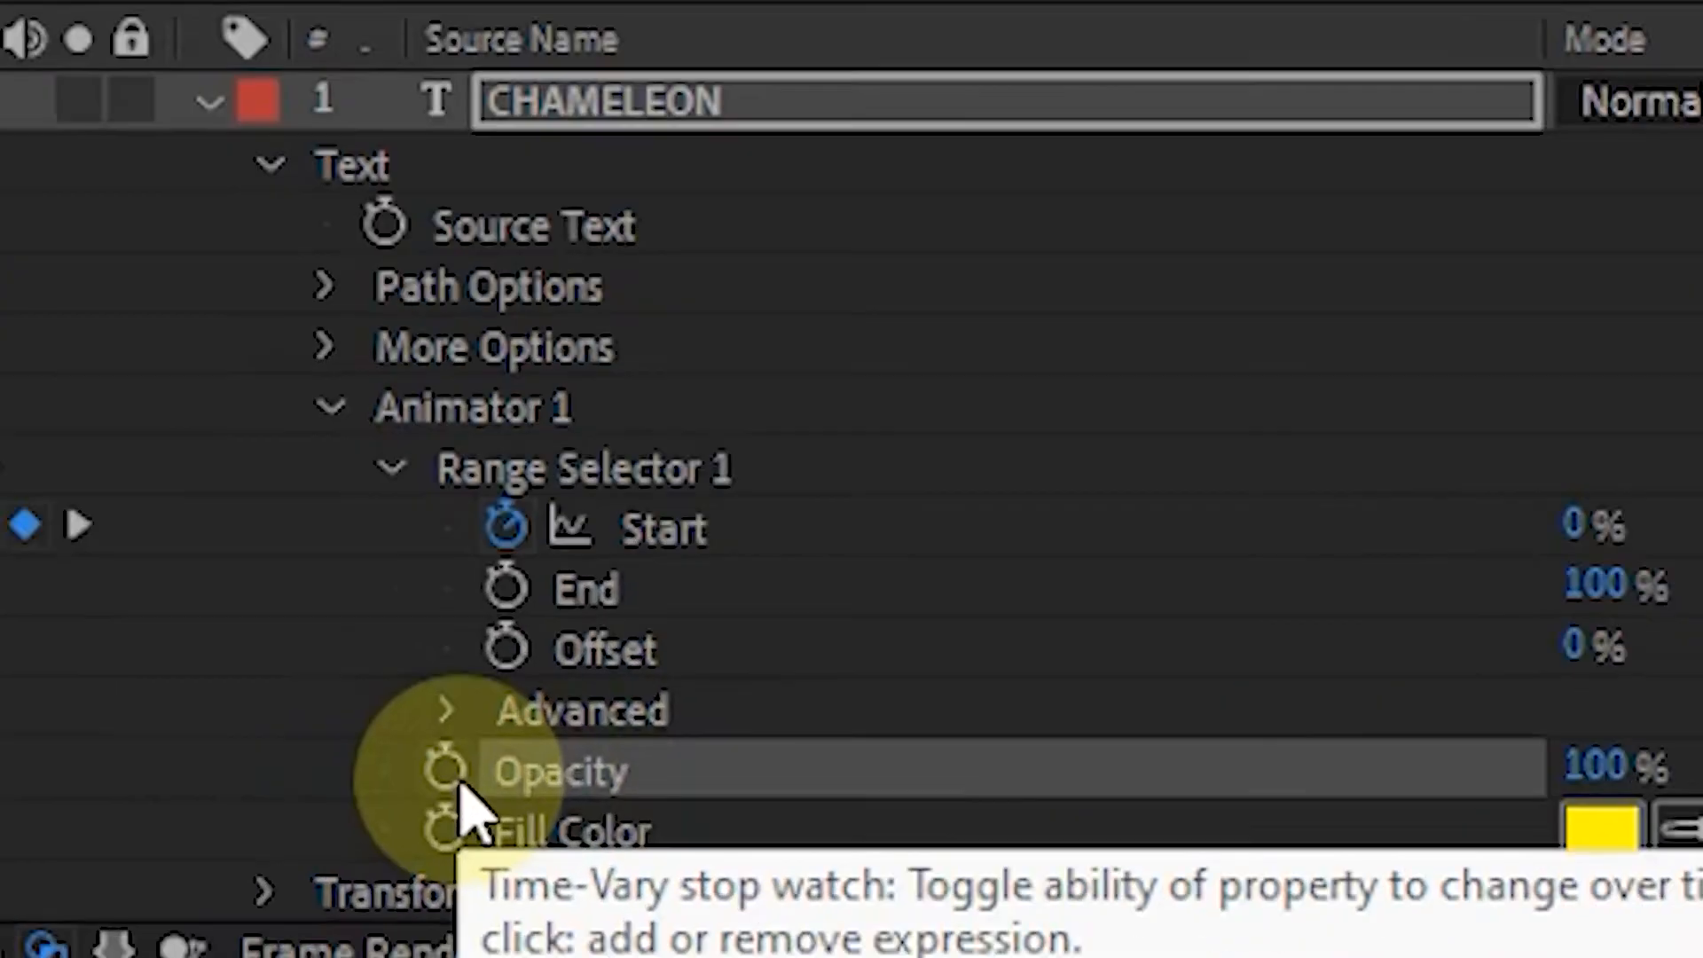
pyautogui.click(98, 910)
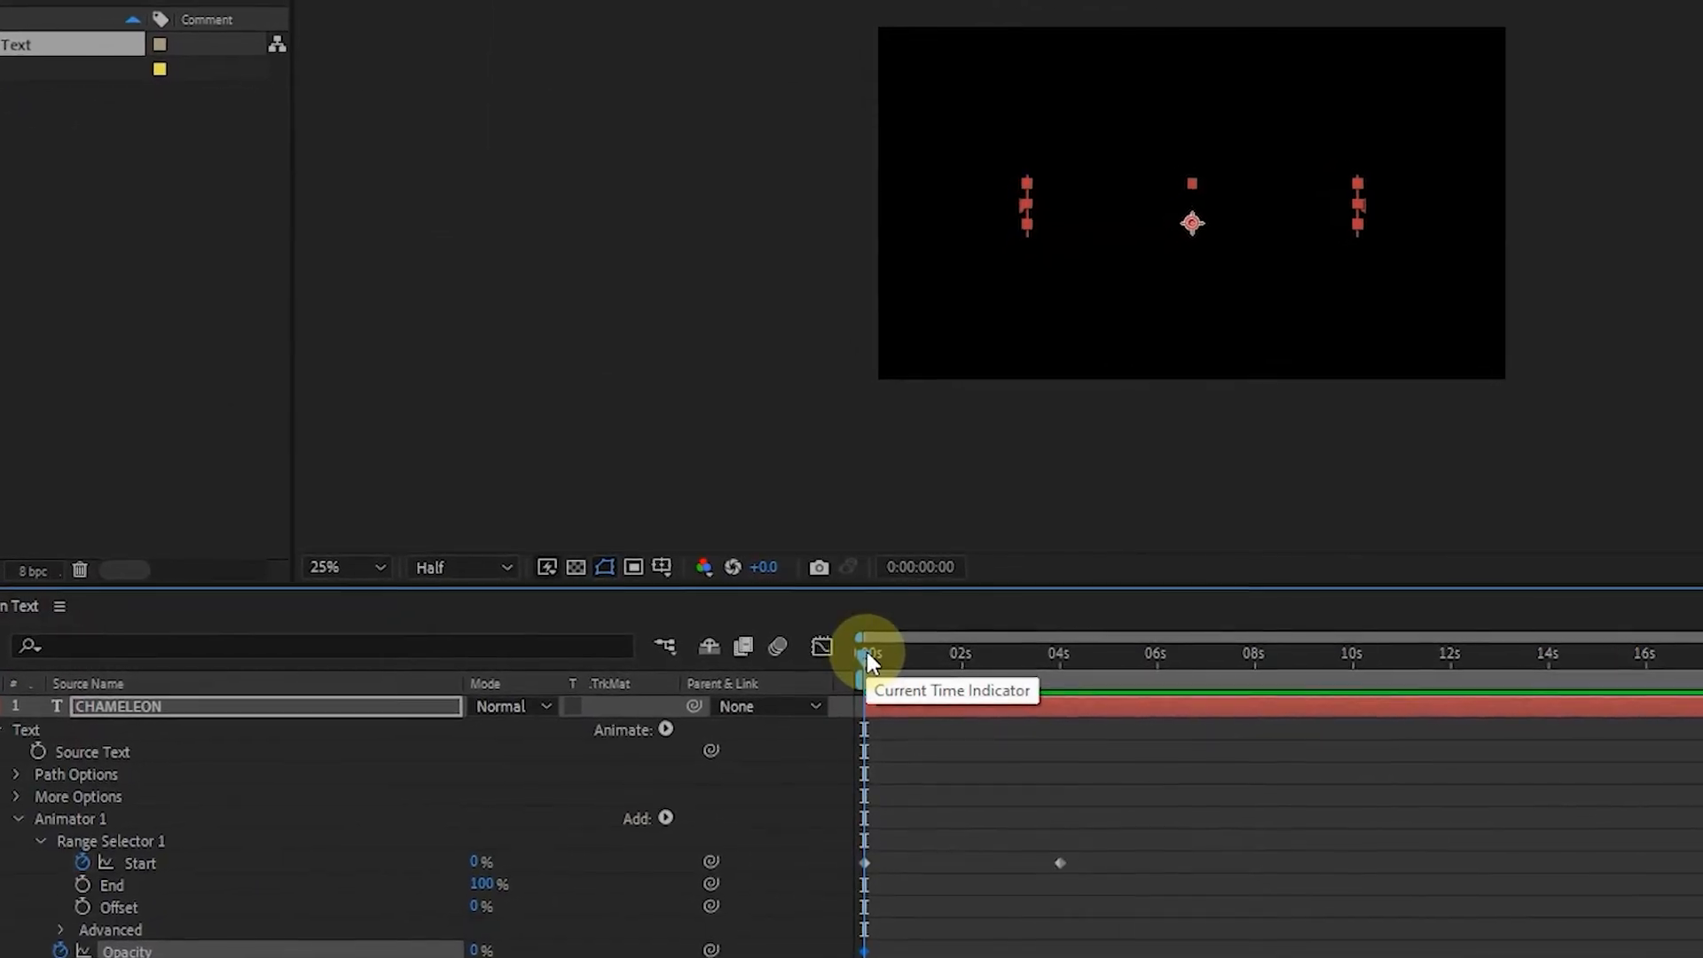
pyautogui.moveTo(866, 658); pyautogui.dragTo(895, 662)
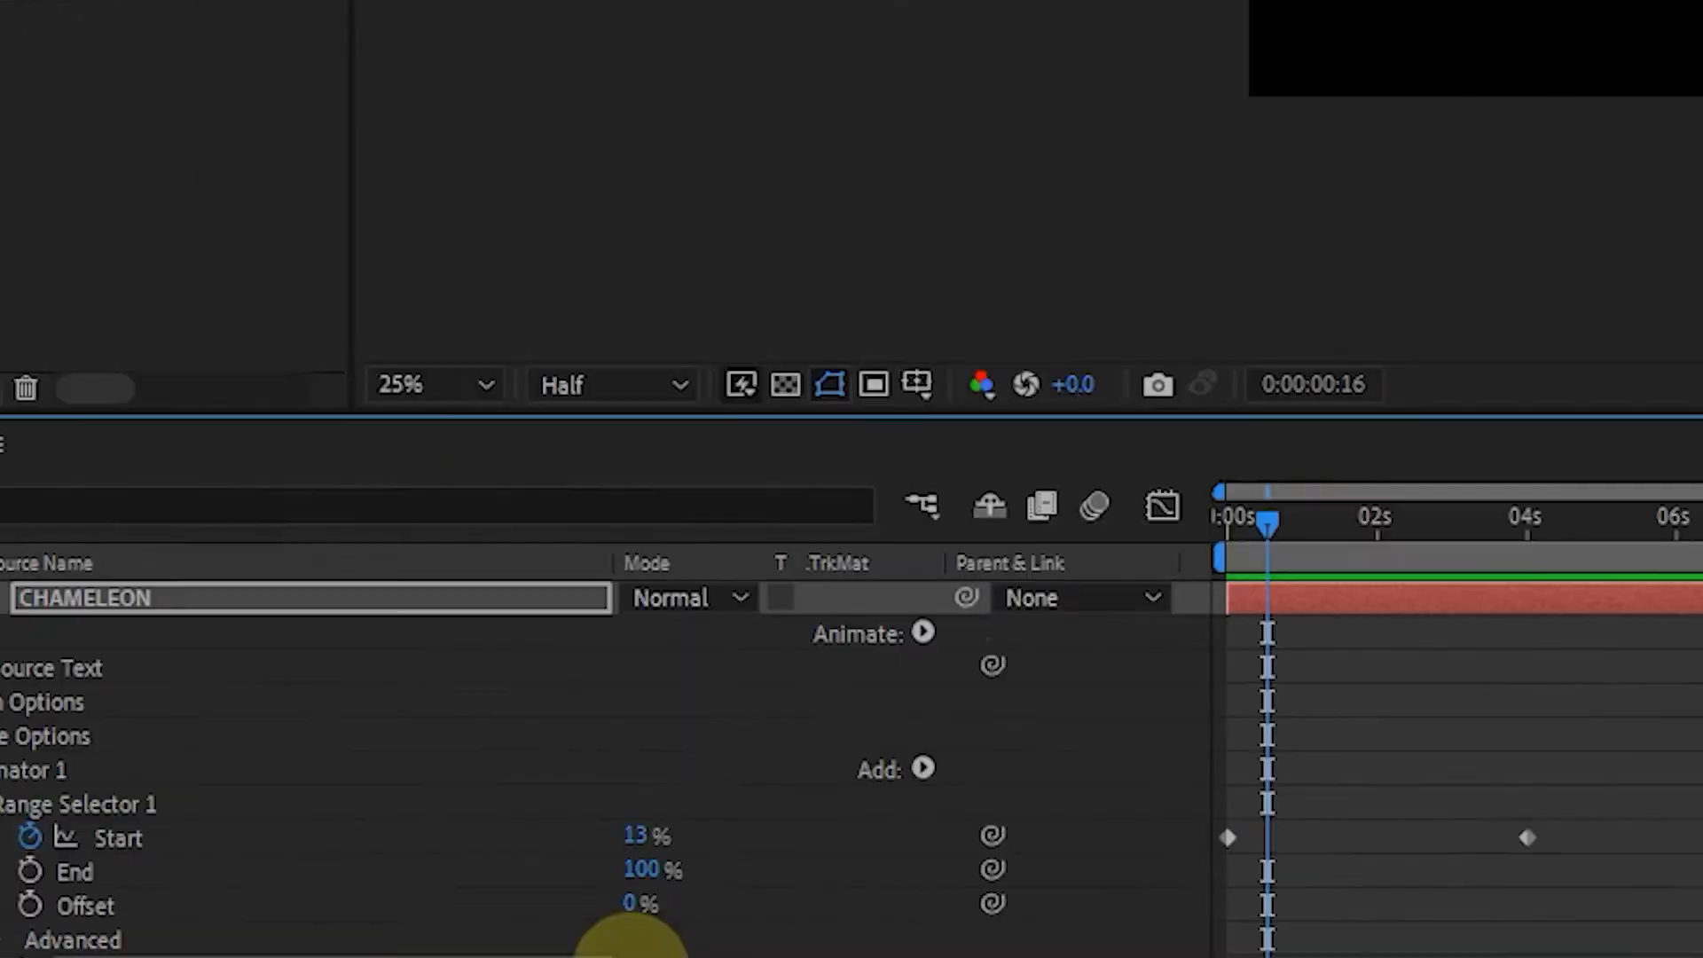
pyautogui.moveTo(1103, 924); pyautogui.dragTo(1499, 838)
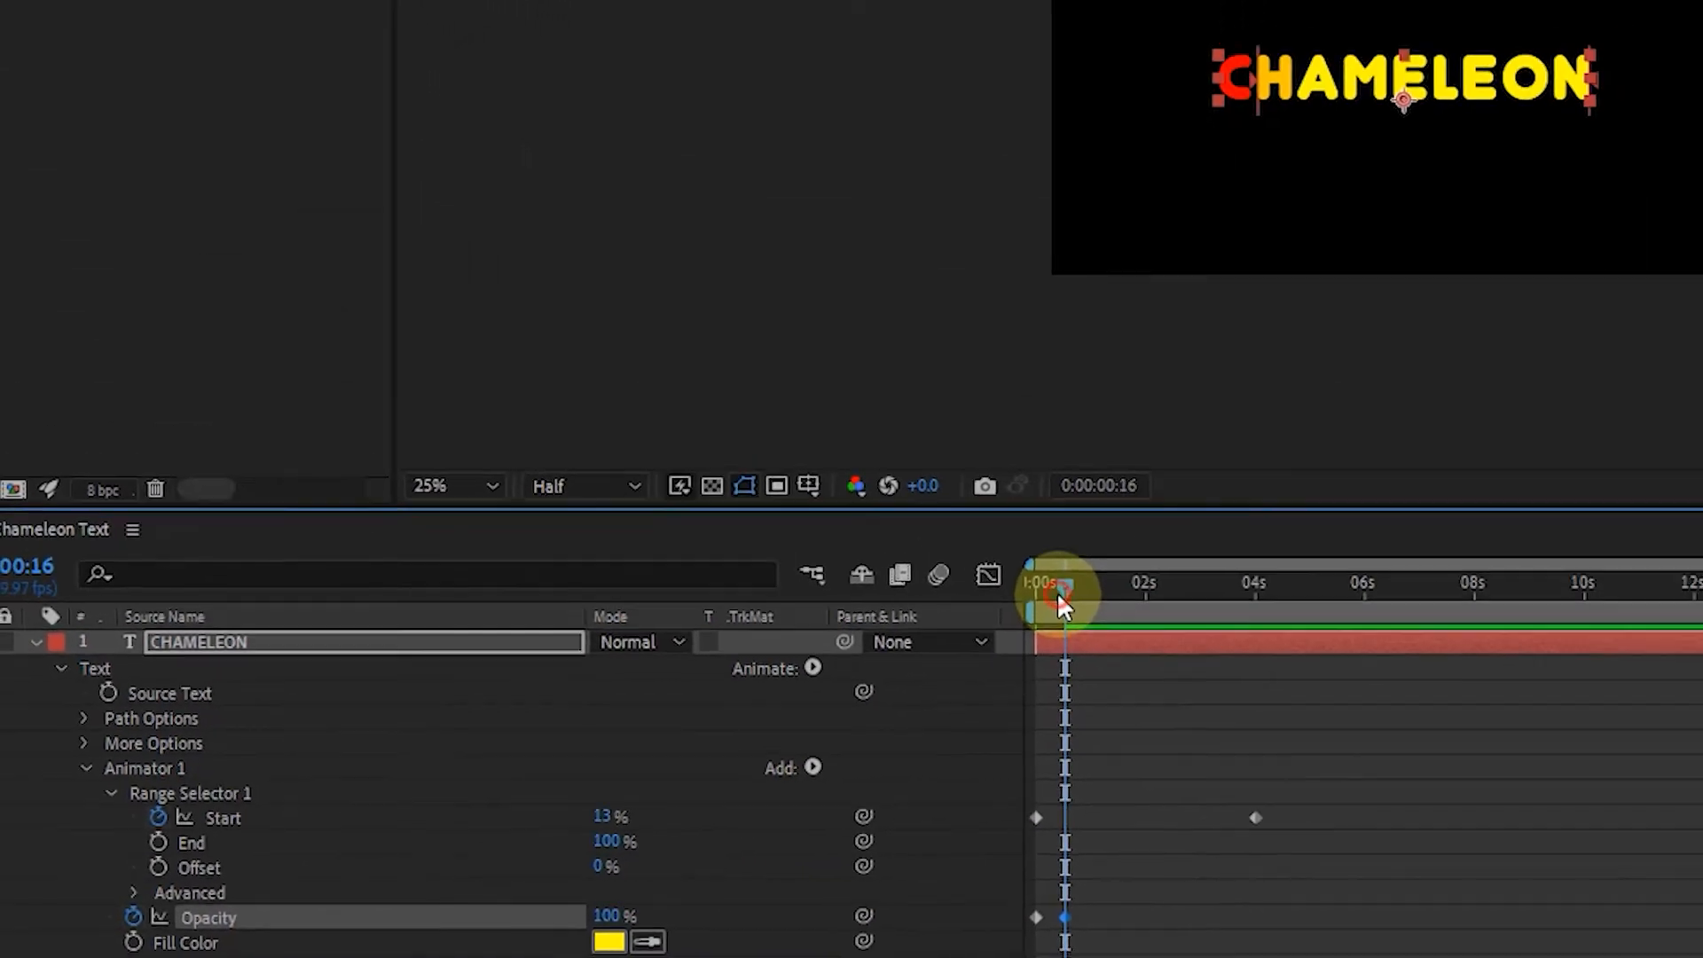
pyautogui.click(1551, 392)
pyautogui.press('space')
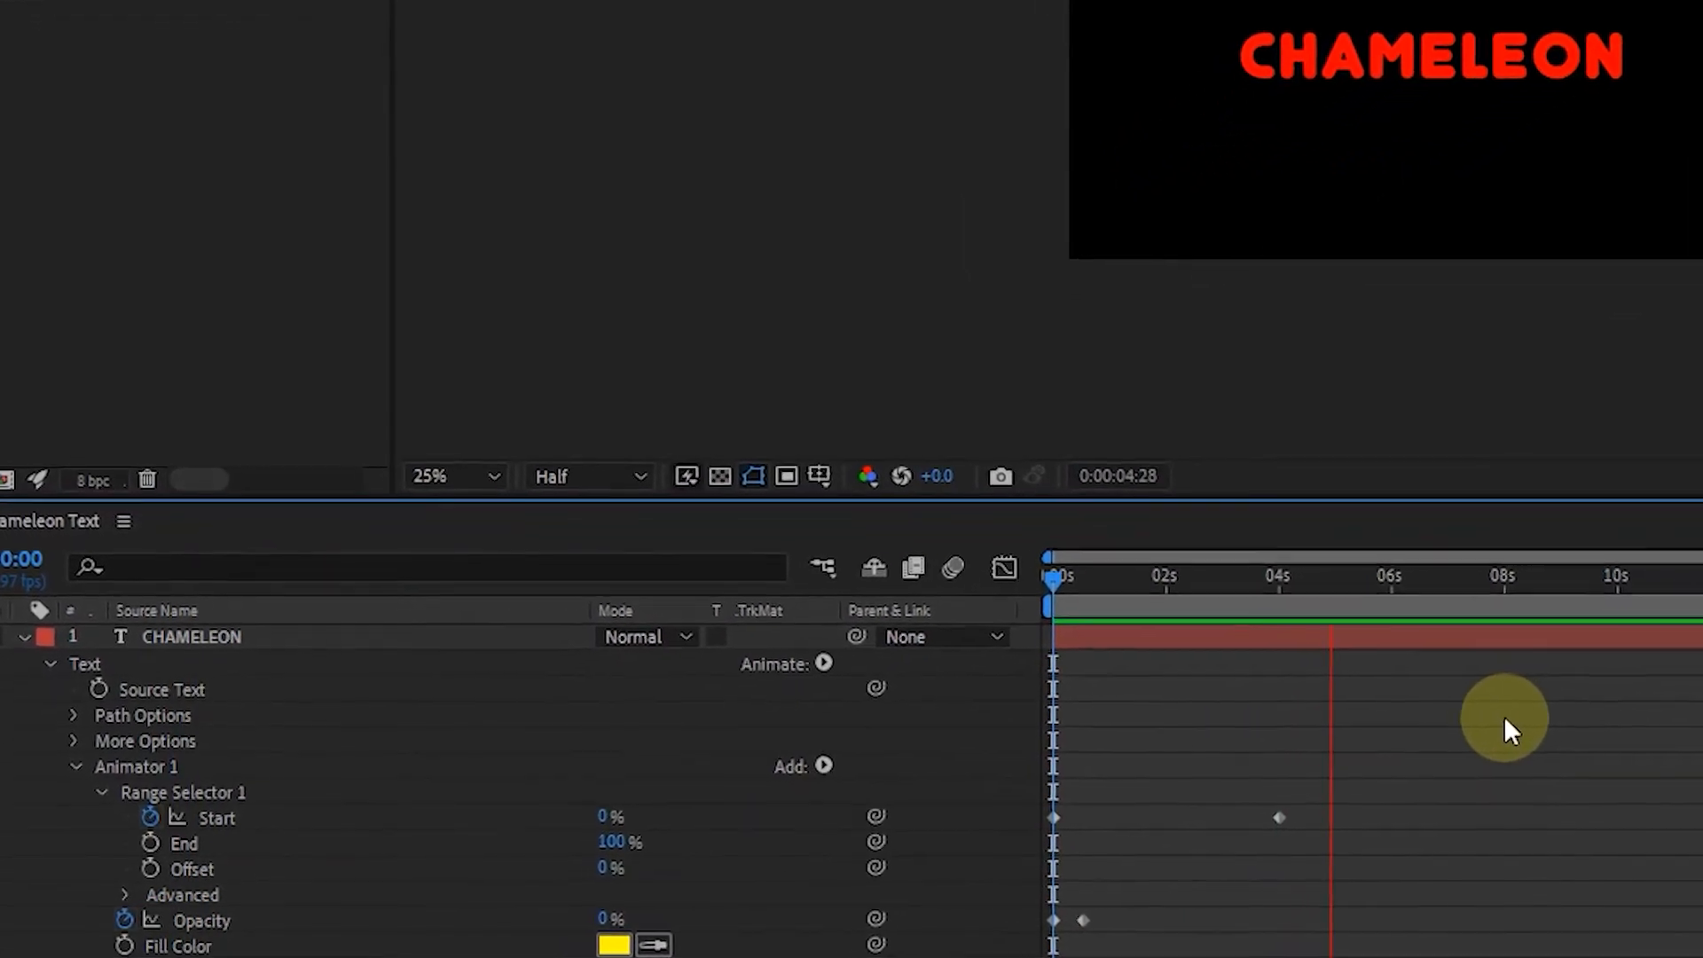
# Shift the last Start keyframe to about 2.6 seconds and apply Easy Ease to all Start and Opacity keyframes.
pyautogui.click(1280, 817)
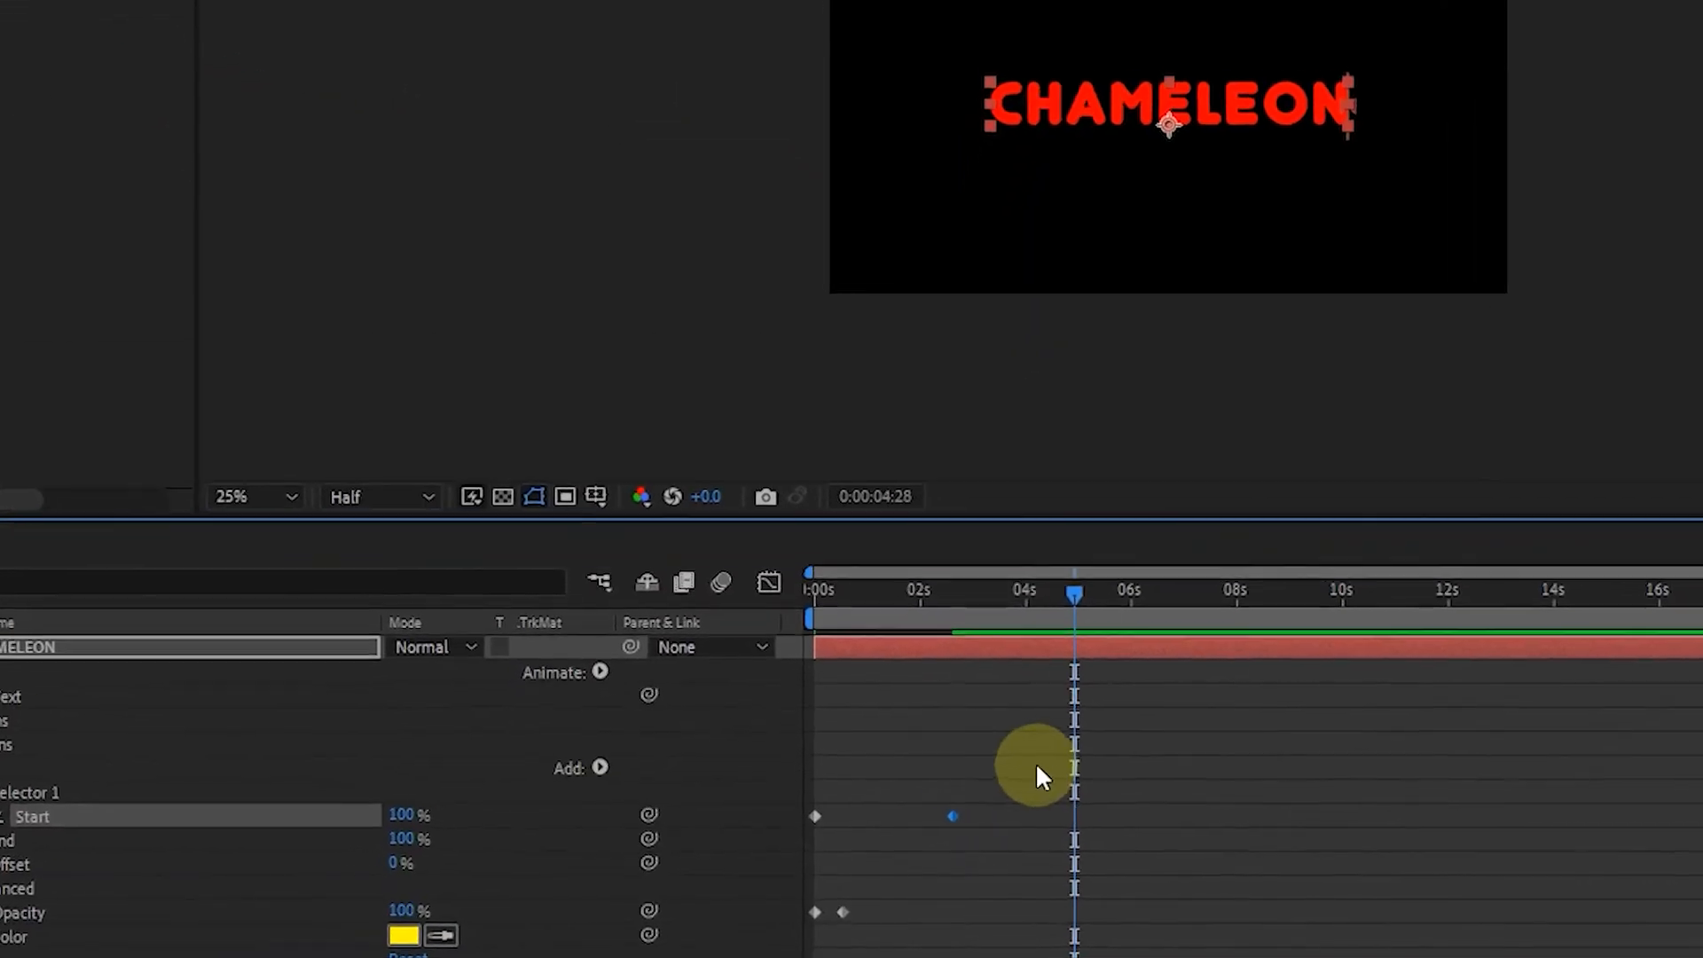
pyautogui.moveTo(1051, 758); pyautogui.dragTo(790, 919)
pyautogui.rightClick(863, 911)
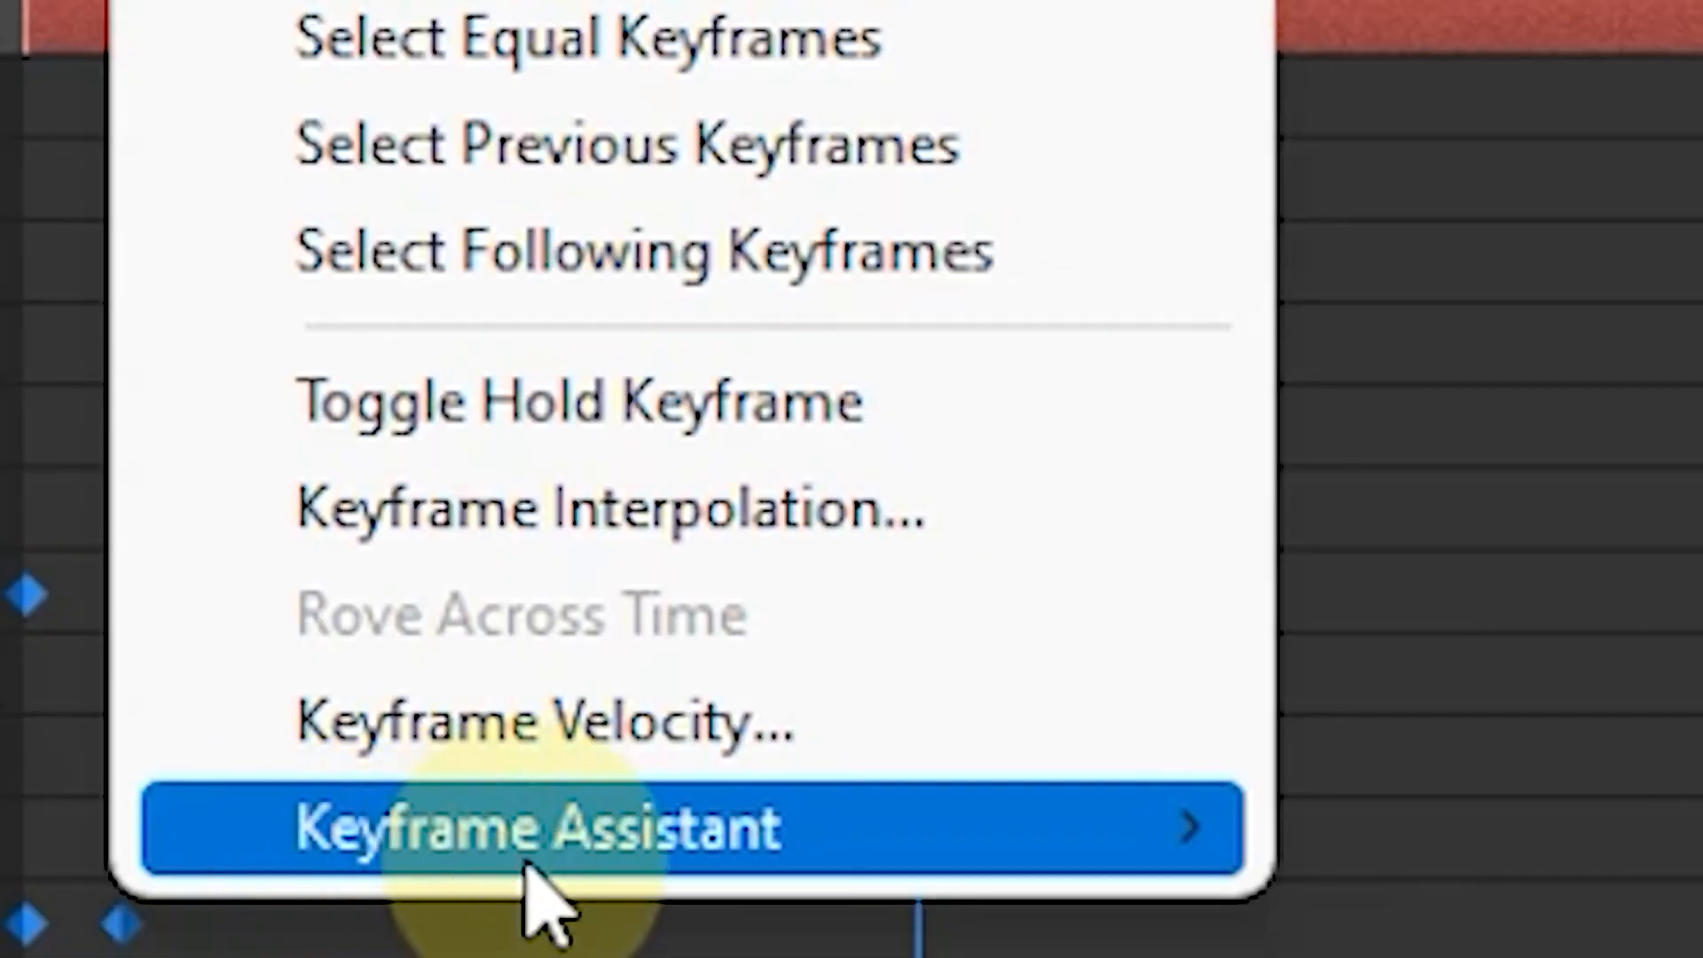
pyautogui.moveTo(543, 905)
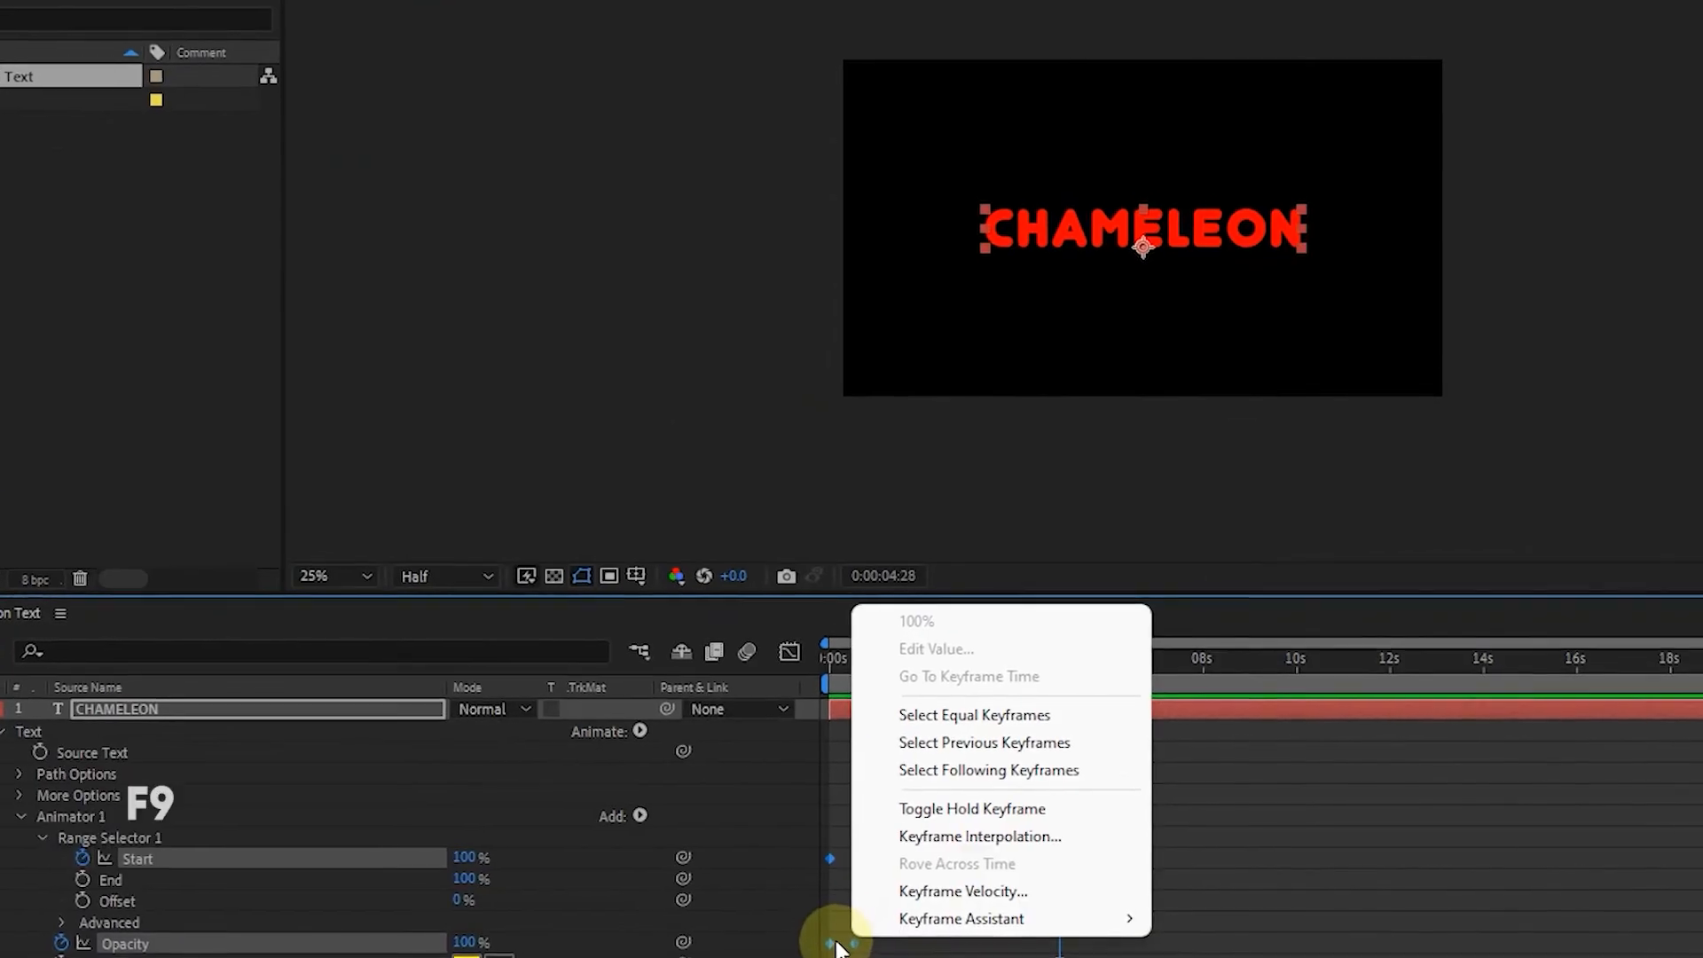
pyautogui.click(823, 946)
pyautogui.press('F9')
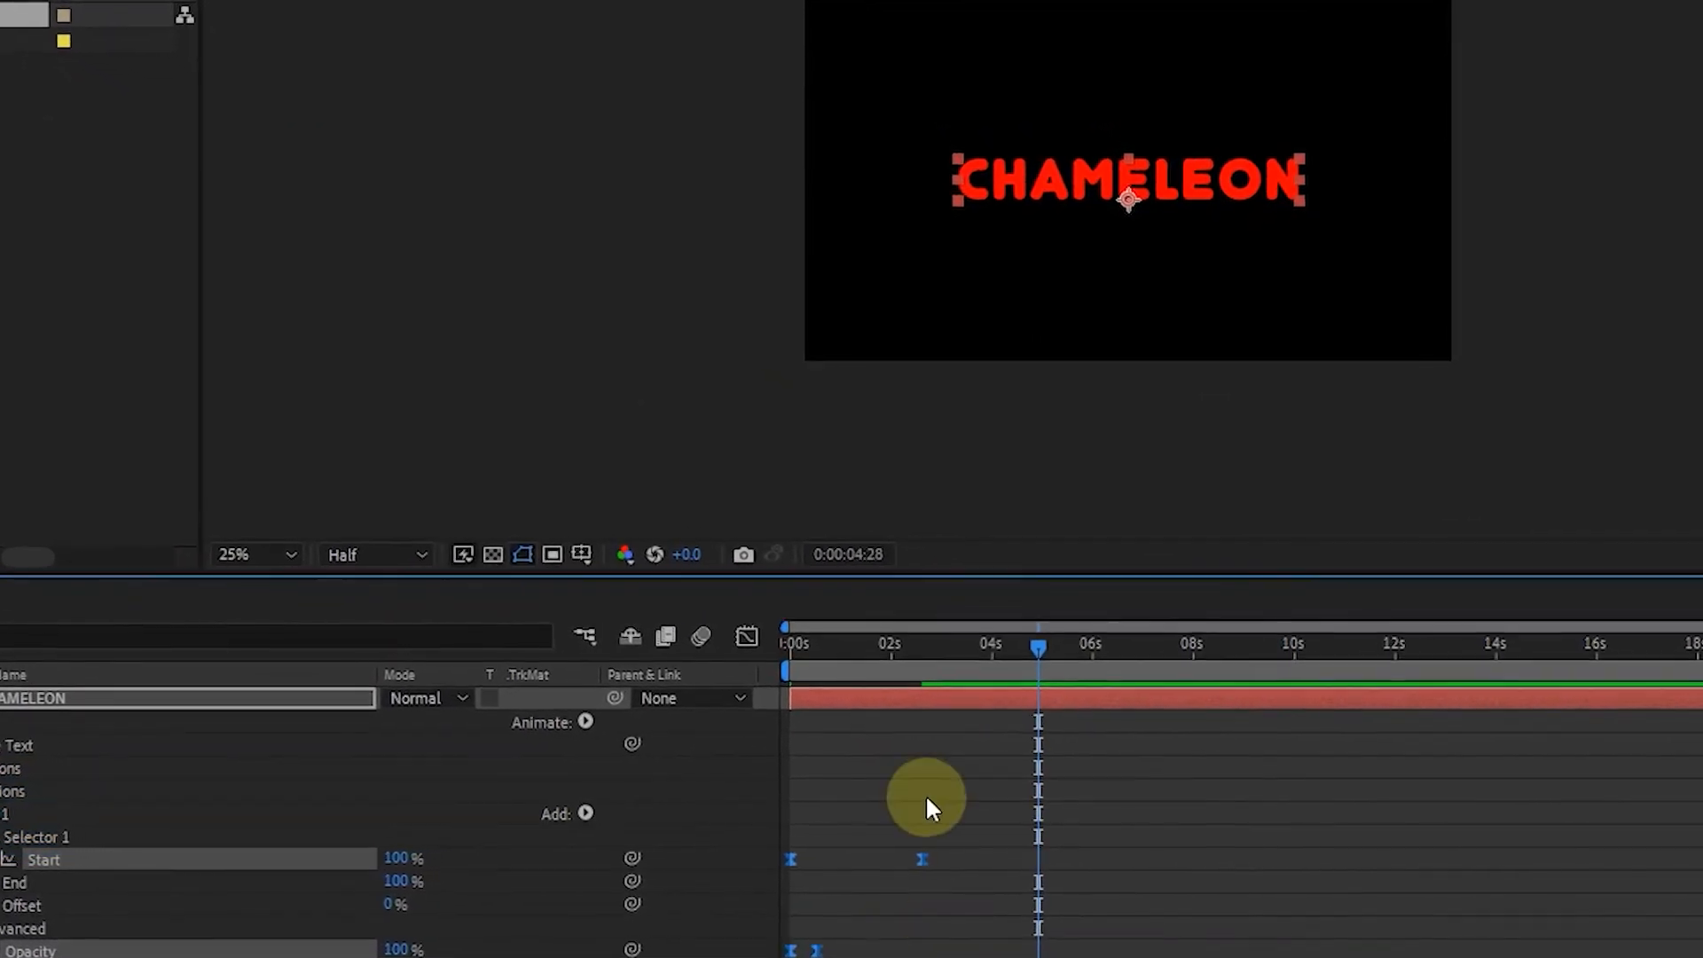
# In the Graph Editor, lengthen the last Start keyframe's incoming influence so the speed peaks early, and return to the layer timeline.
pyautogui.moveTo(1043, 788); pyautogui.dragTo(690, 874)
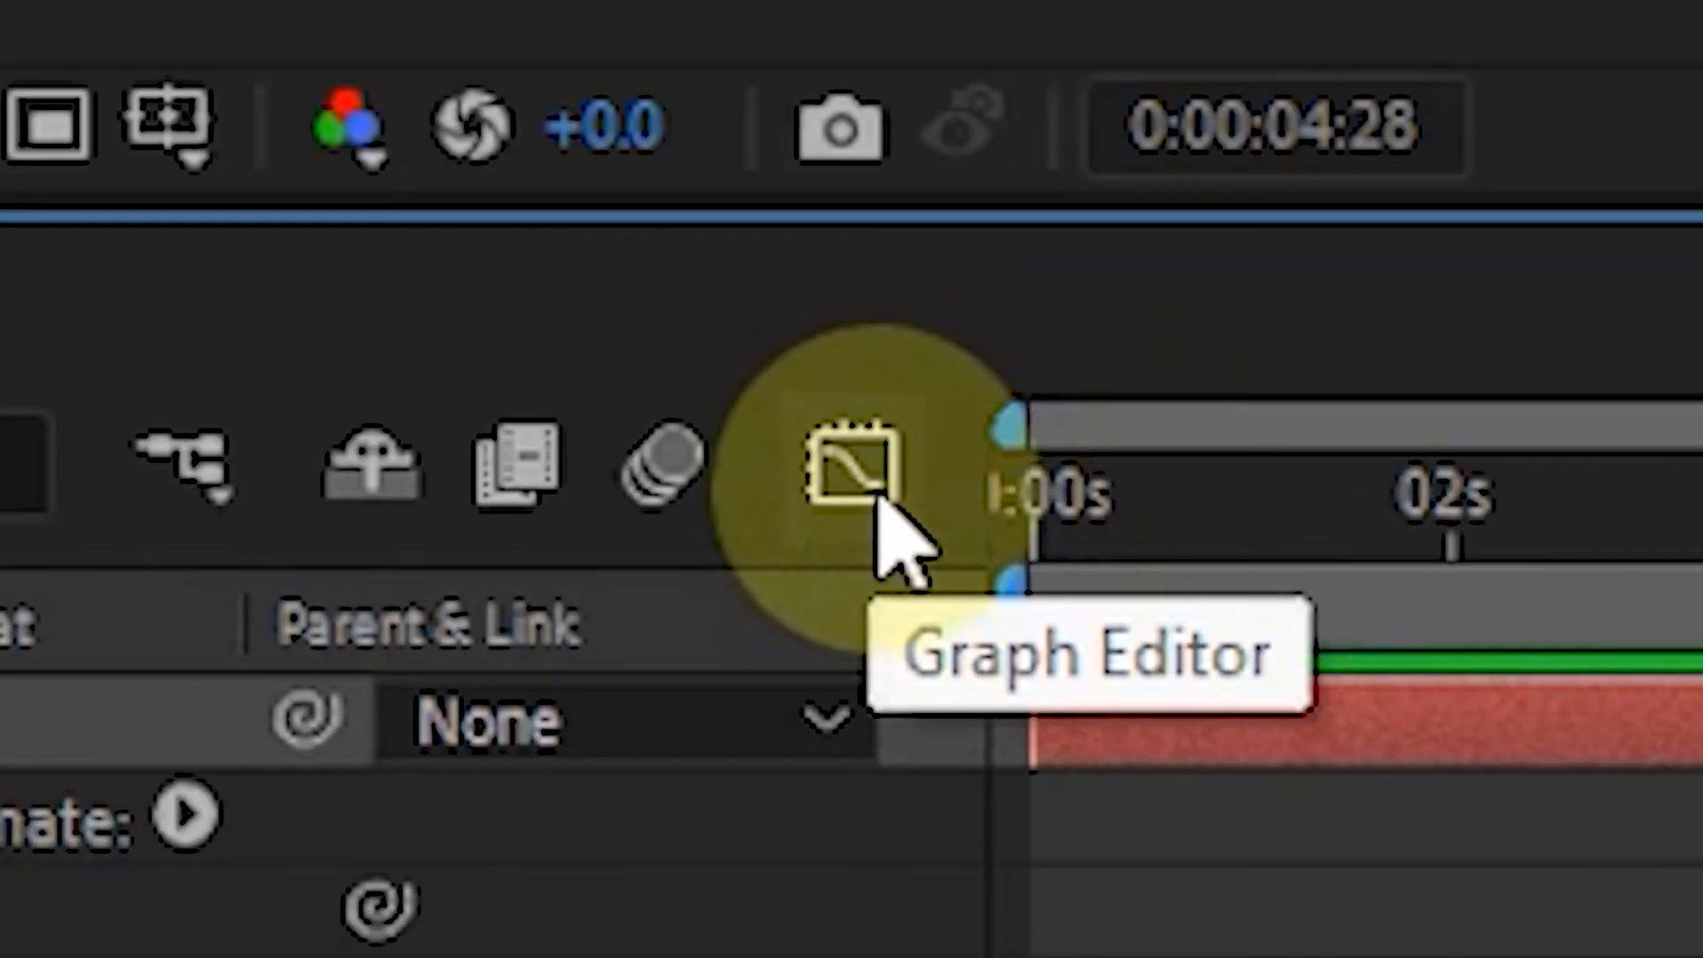
pyautogui.click(876, 495)
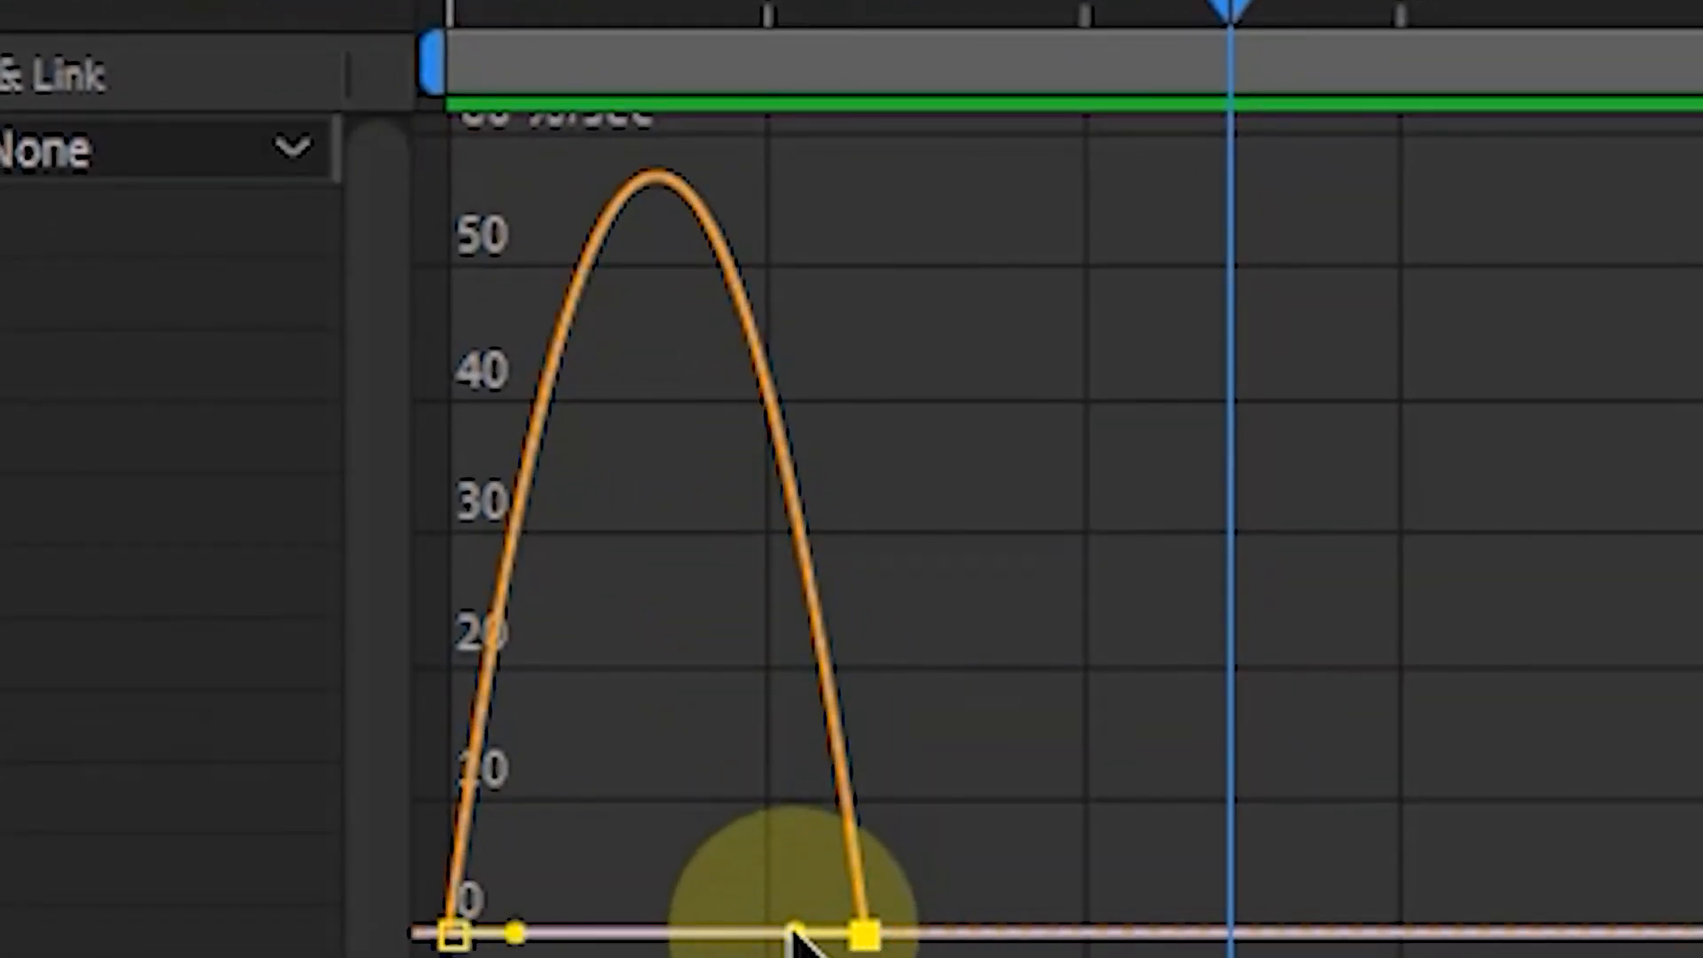
pyautogui.moveTo(792, 933); pyautogui.dragTo(685, 939)
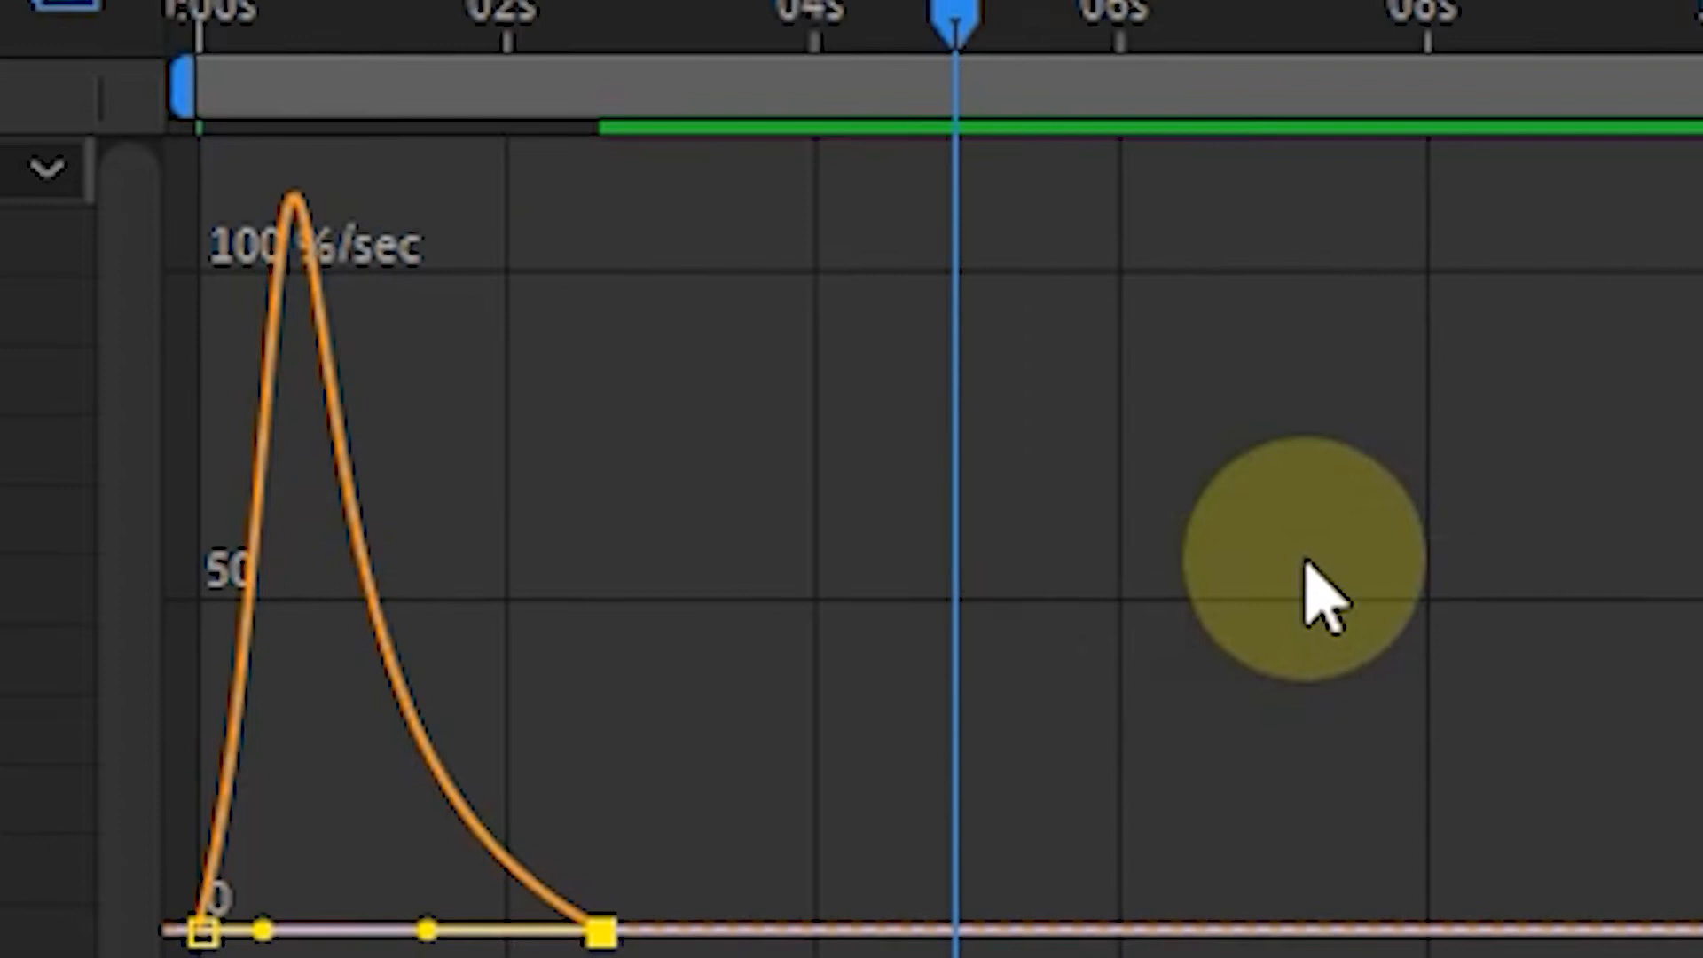
pyautogui.rightClick(1593, 583)
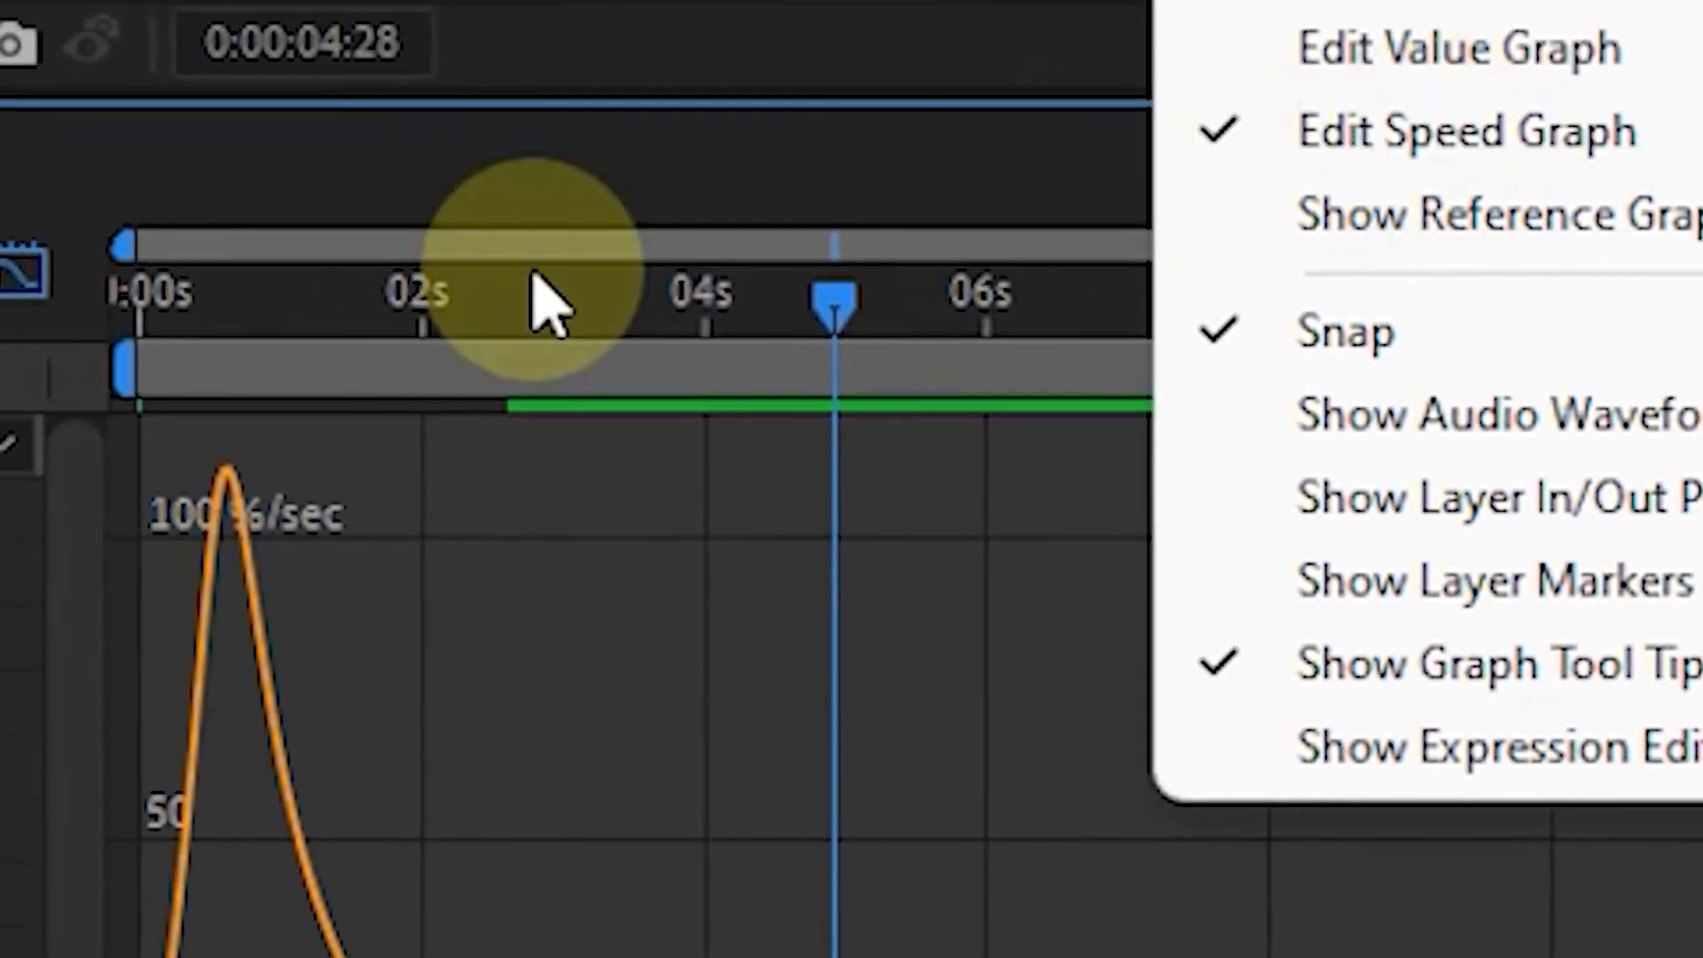
pyautogui.click(1, 418)
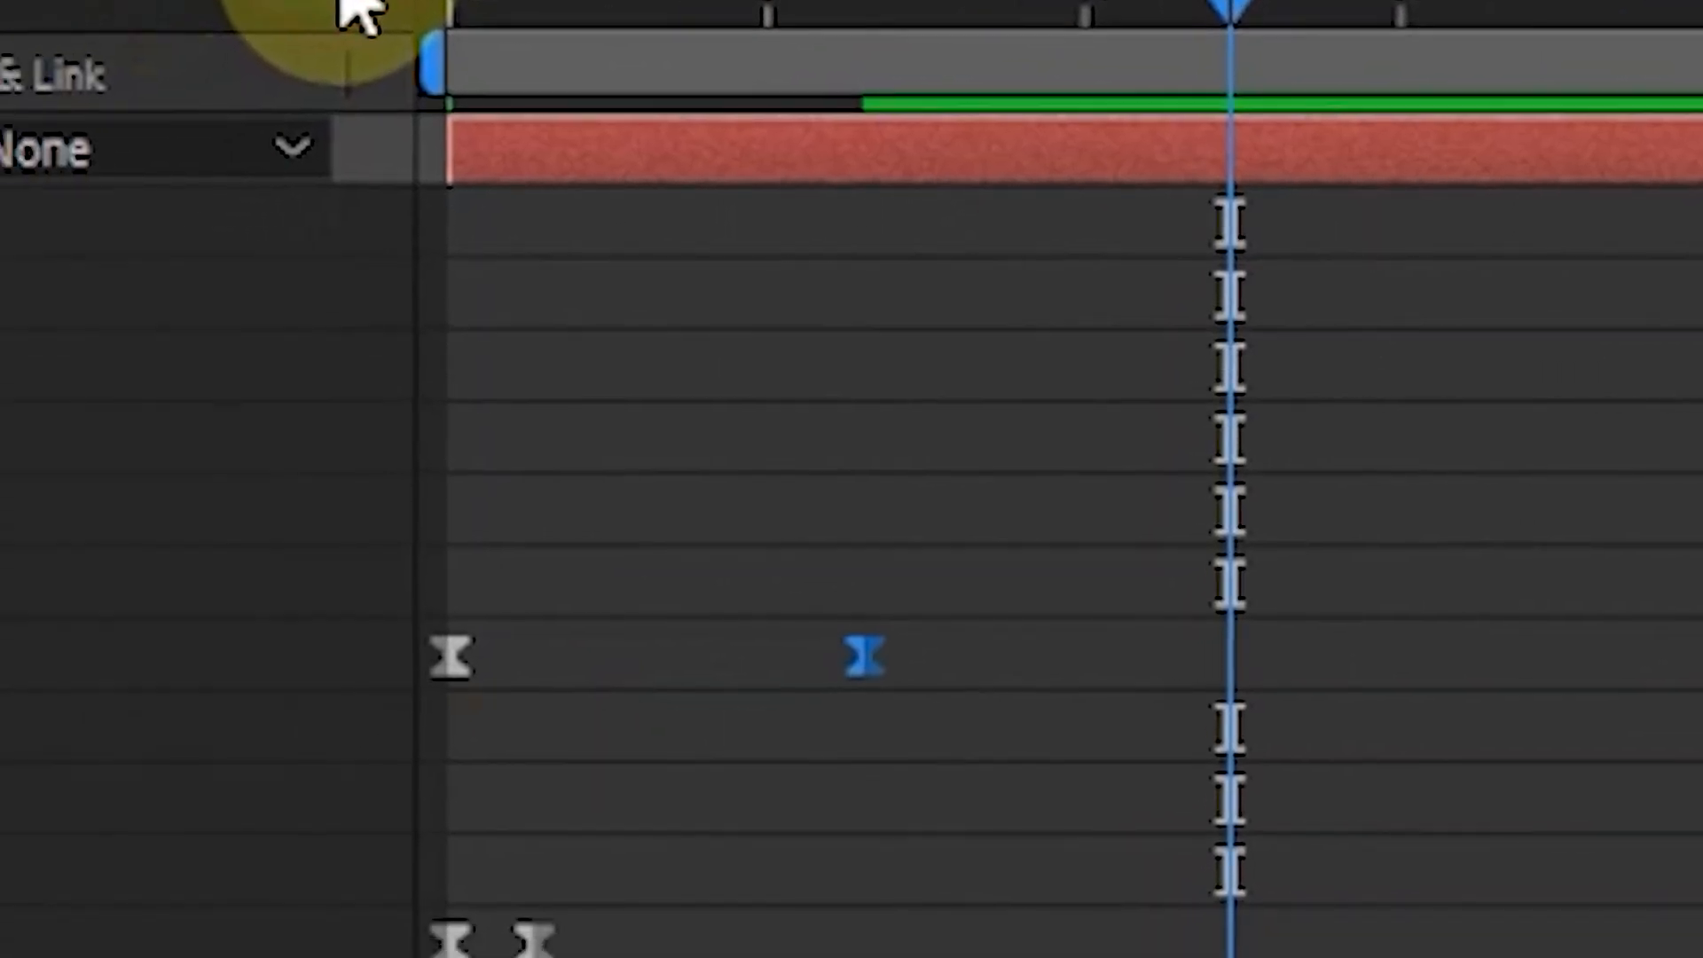
# Reshape the Opacity keyframes' speed curve in the Graph Editor by extending the last keyframe's incoming influence, and return to the layer timeline.
pyautogui.moveTo(777, 772); pyautogui.dragTo(394, 957)
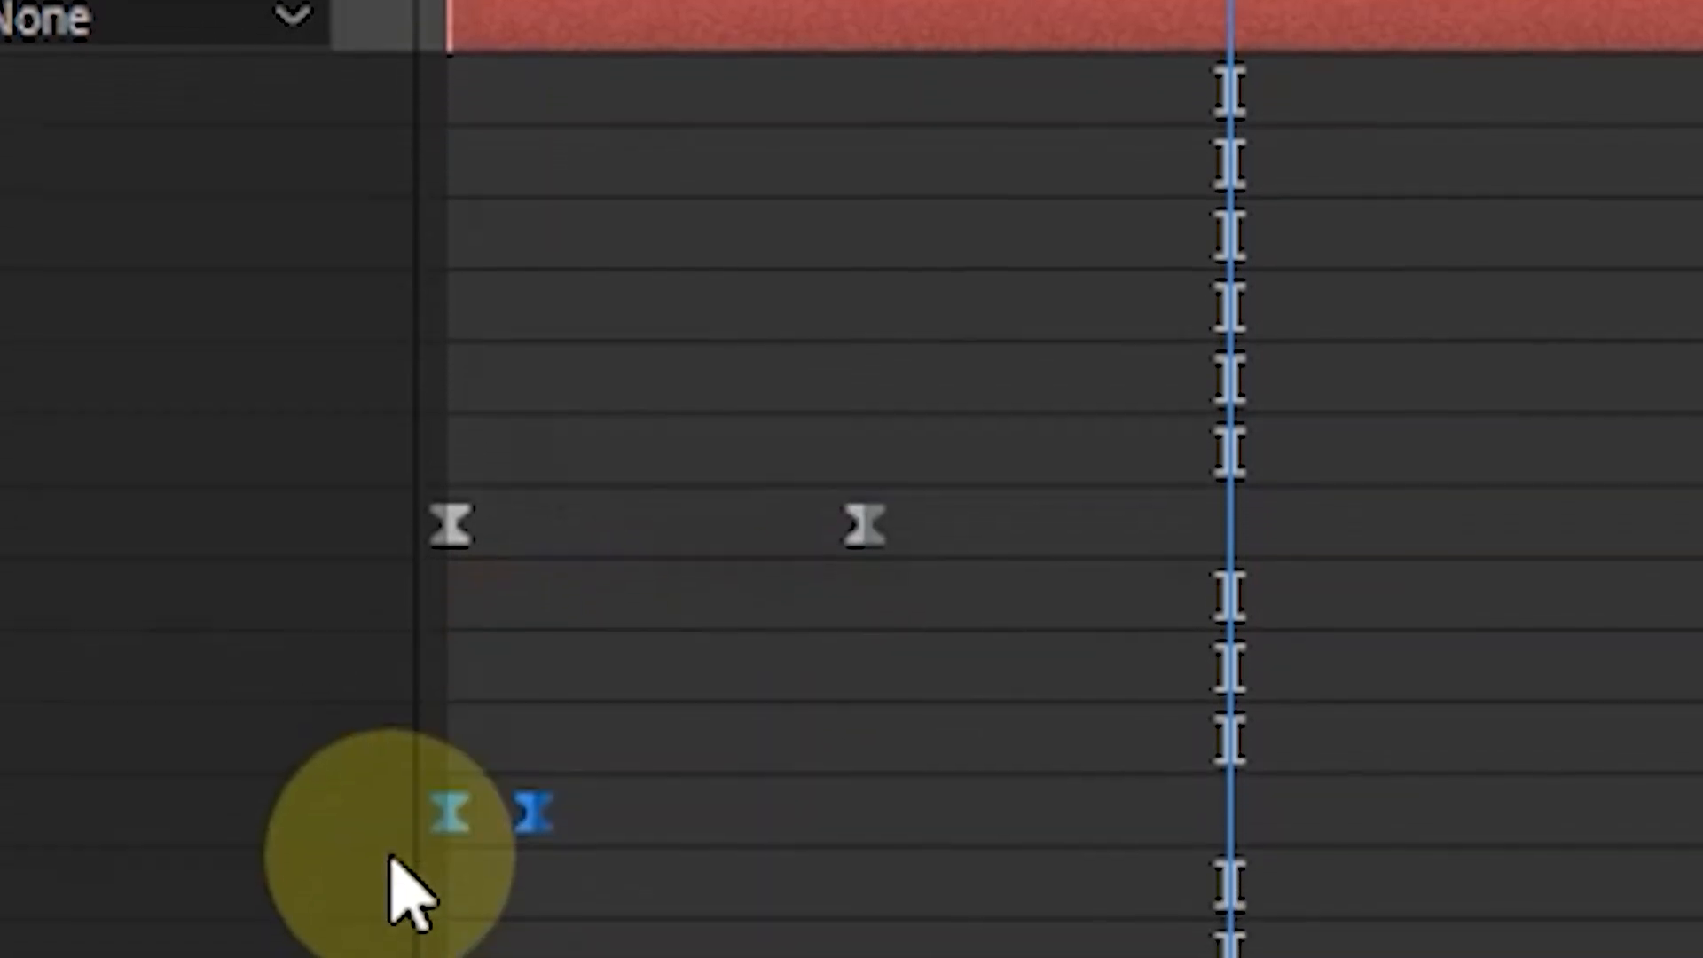
pyautogui.click(308, 0)
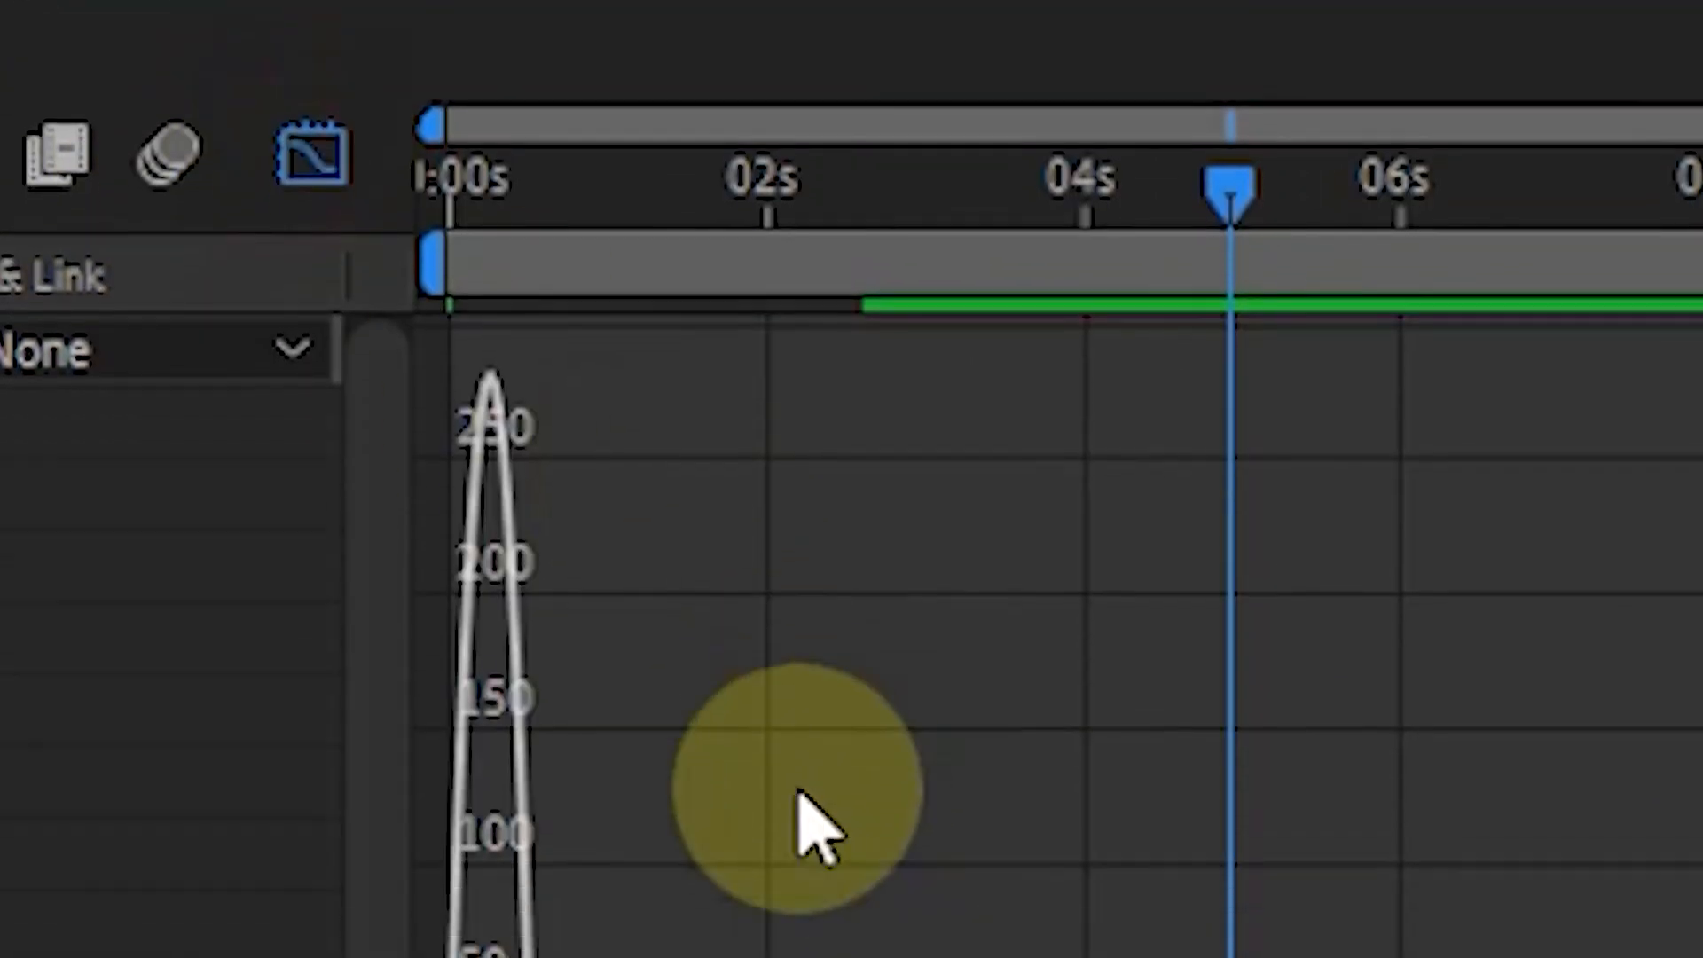
pyautogui.click(533, 938)
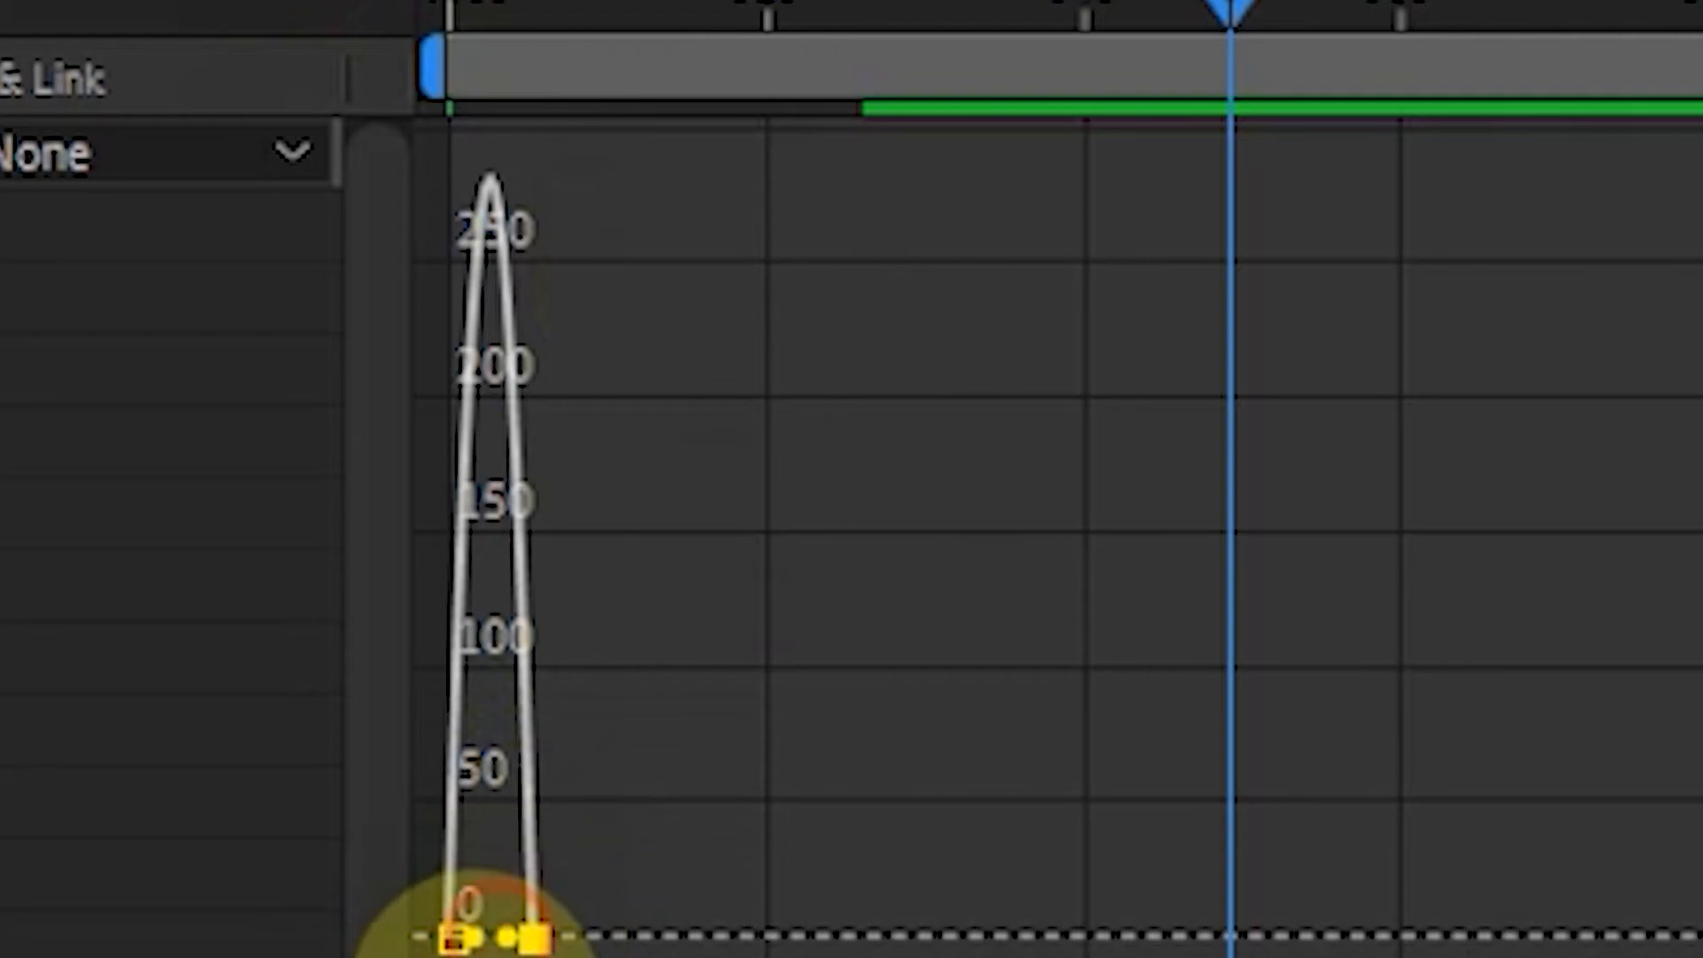
pyautogui.moveTo(450, 957); pyautogui.dragTo(448, 957)
pyautogui.click(306, 171)
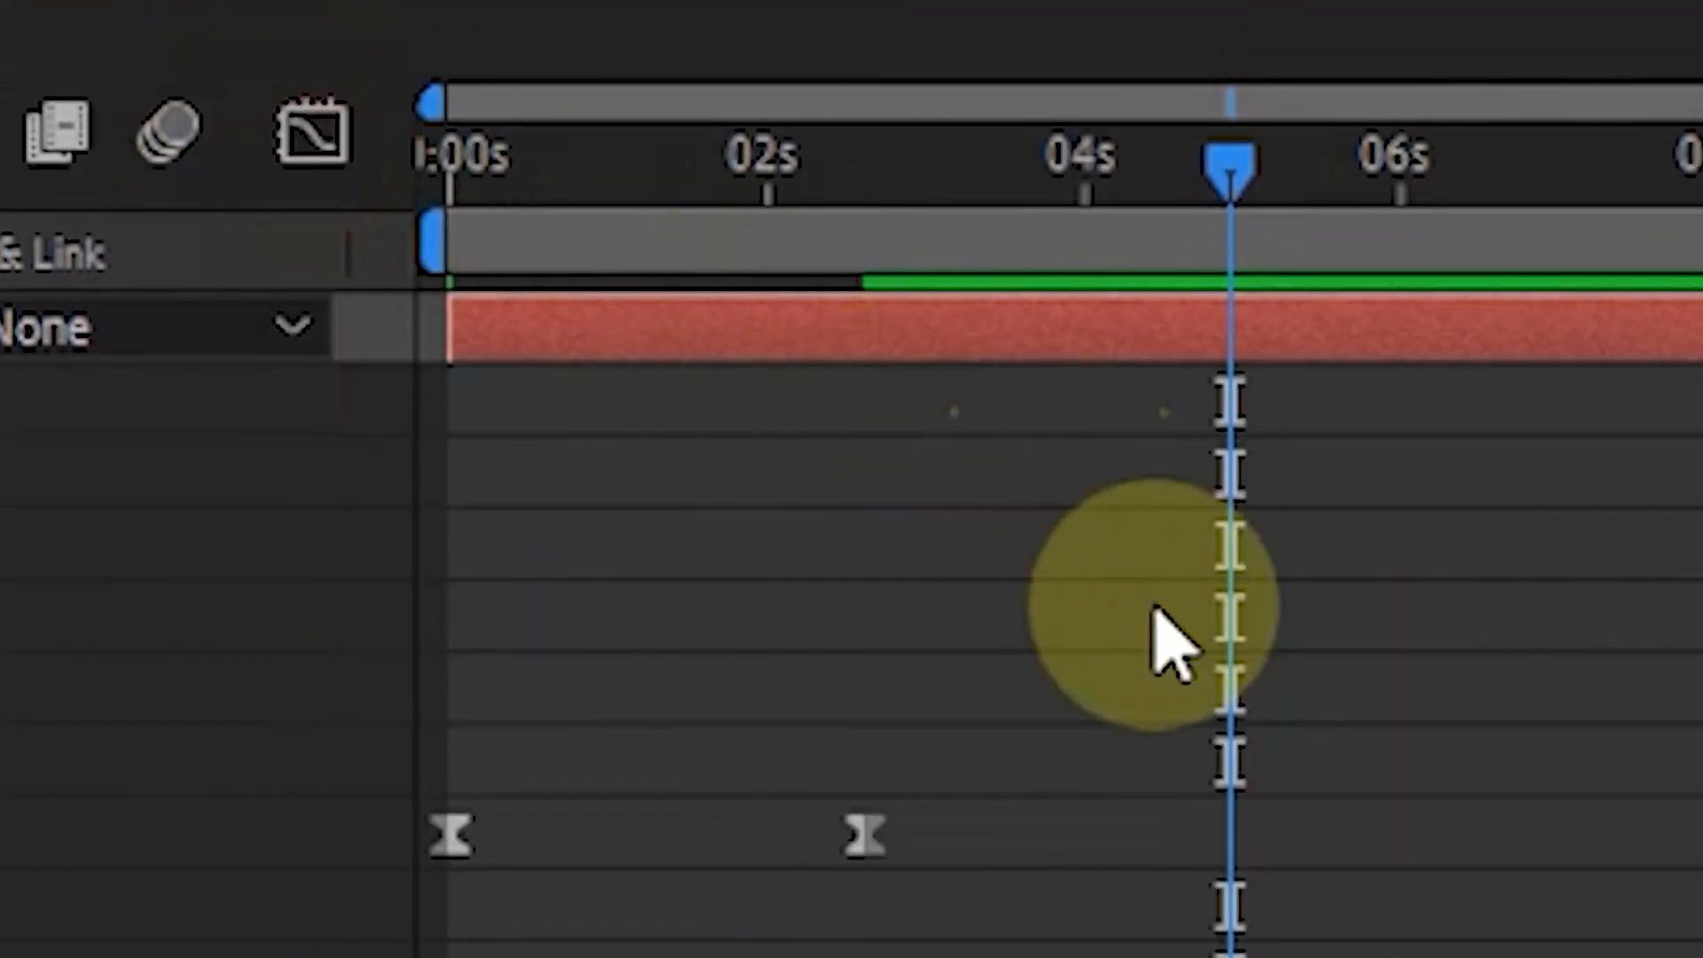
# Shorten the work area to end at about 4 seconds and preview the CHAMELEON animation from the beginning.
pyautogui.click(1151, 628)
pyautogui.moveTo(938, 142); pyautogui.dragTo(109, 235)
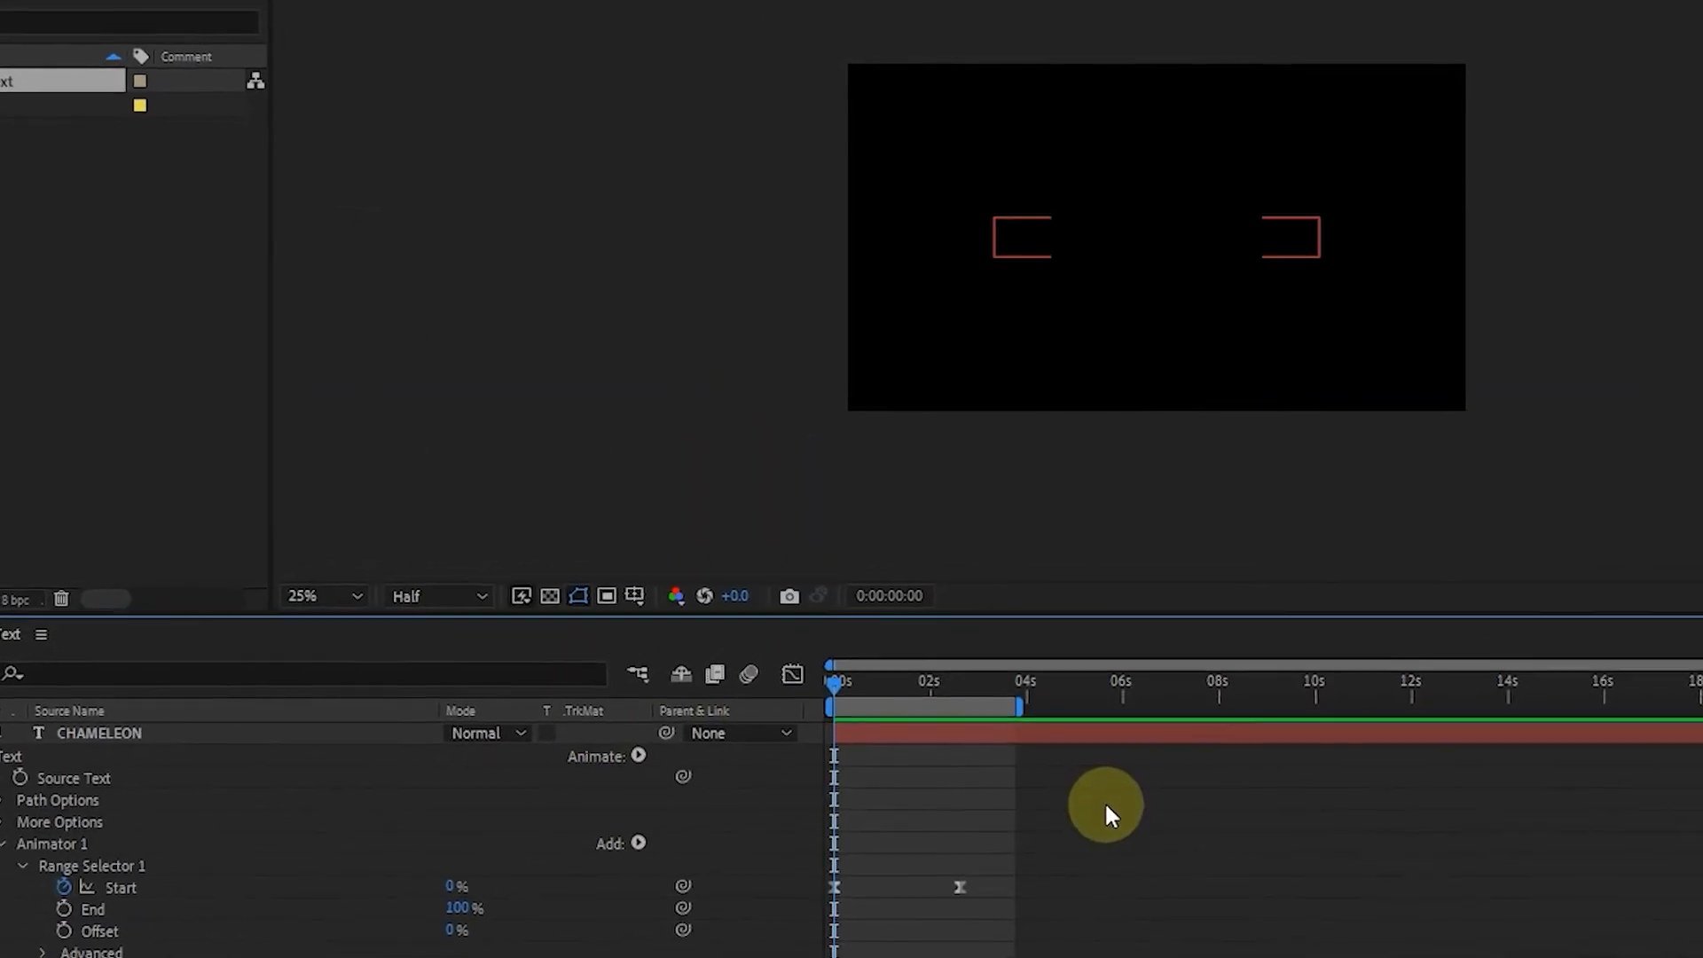
pyautogui.press('space')
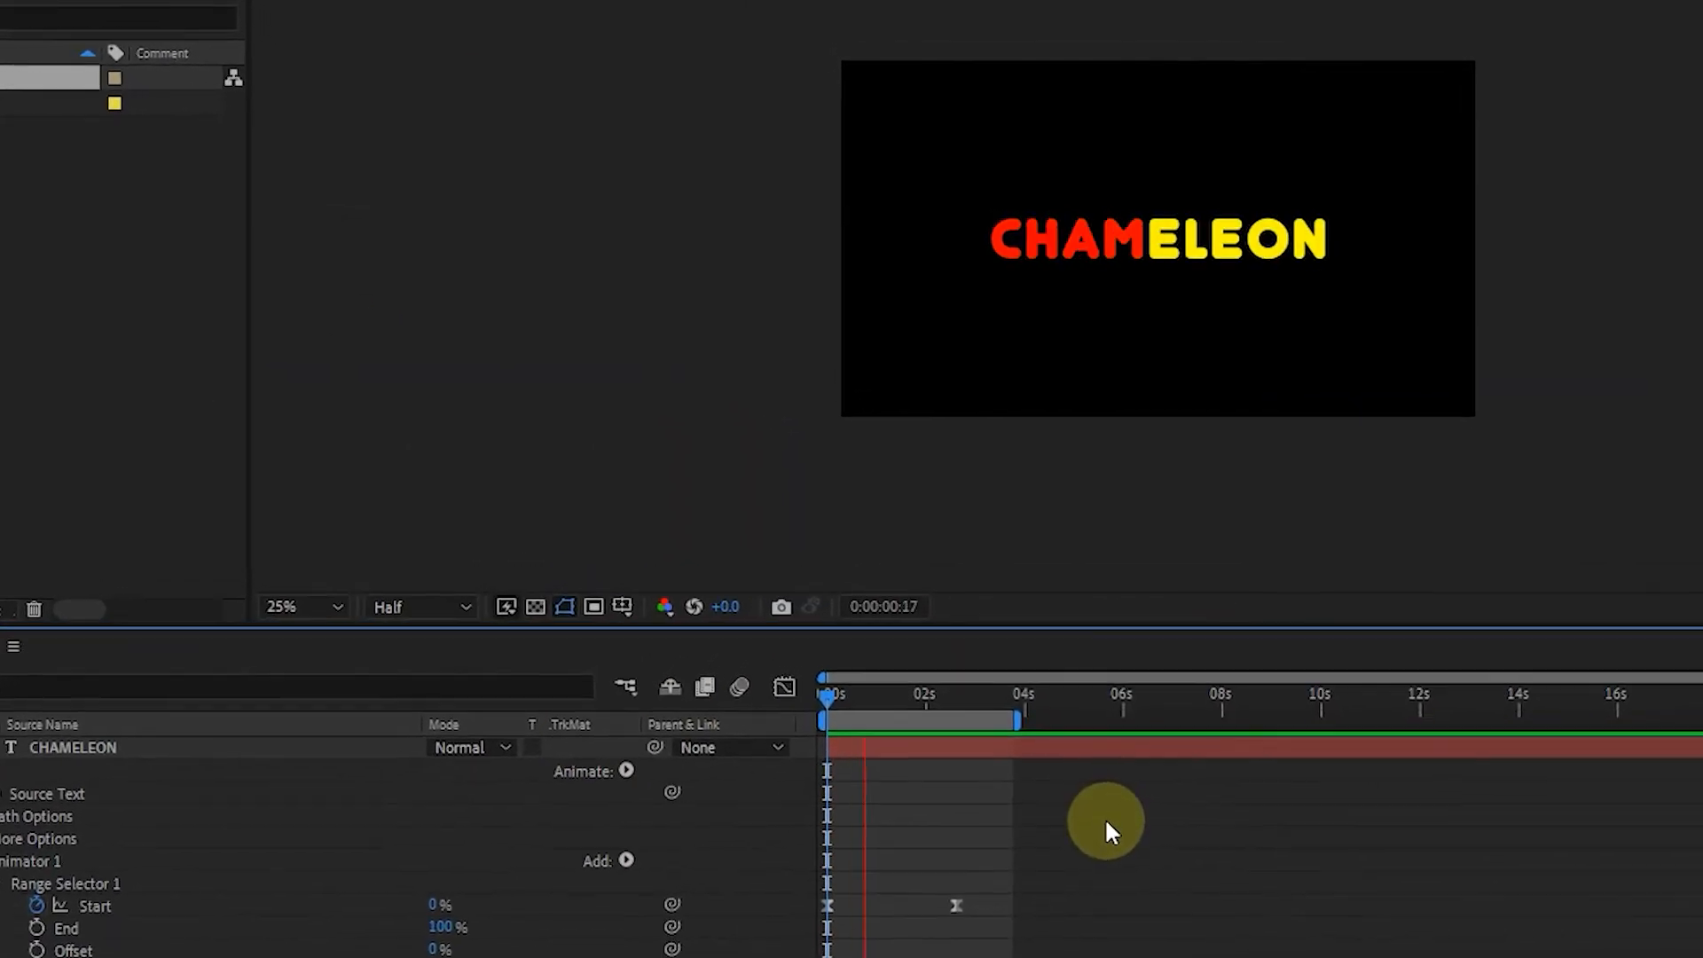